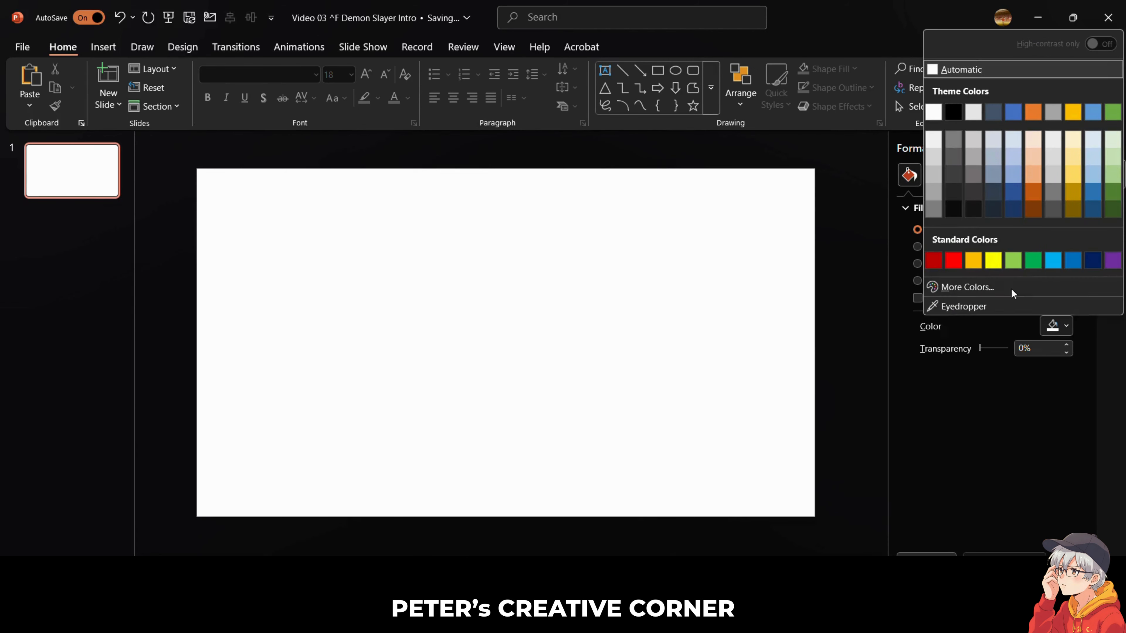
Fill the slide background with black and add a text box reading DEMON near the slide's center.
left_click(954, 111)
left_click(106, 44)
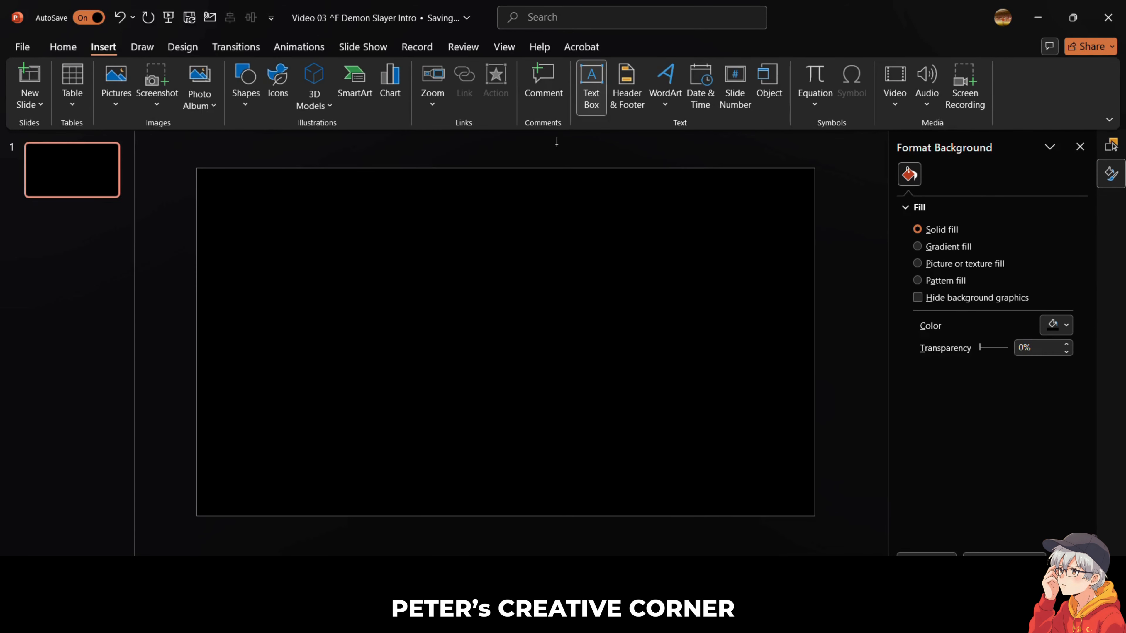
left_click_drag(455, 296, 551, 313)
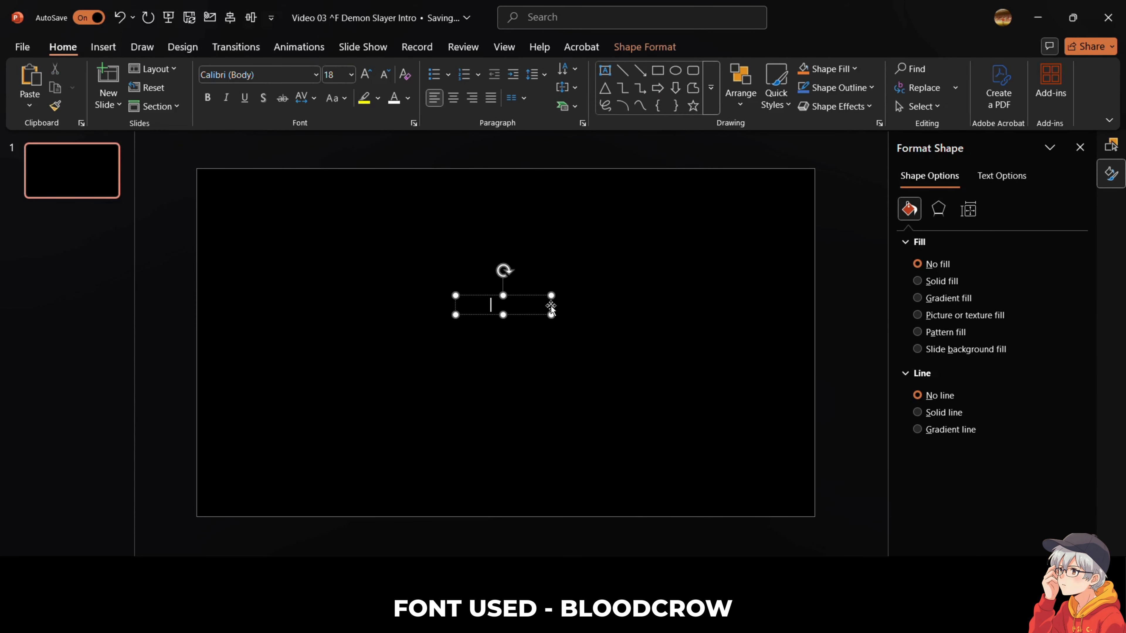
type("DEMON")
Set the DEMON text to the Blood Crow font at size 36.
left_click(316, 74)
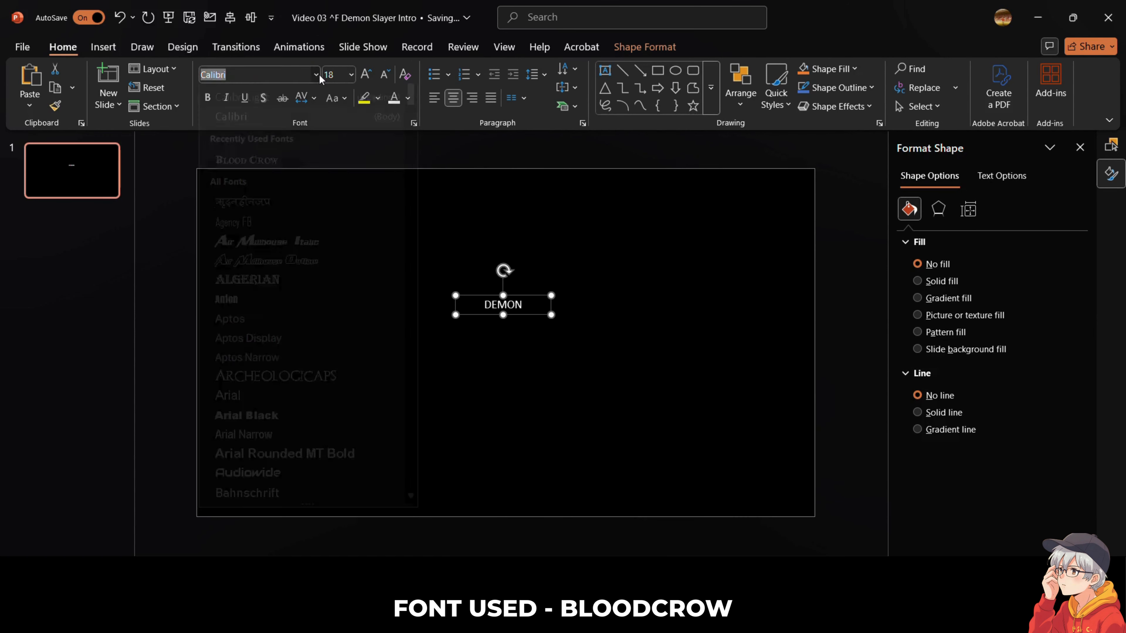
left_click(296, 177)
left_click(366, 74)
left_click(367, 74)
left_click(367, 75)
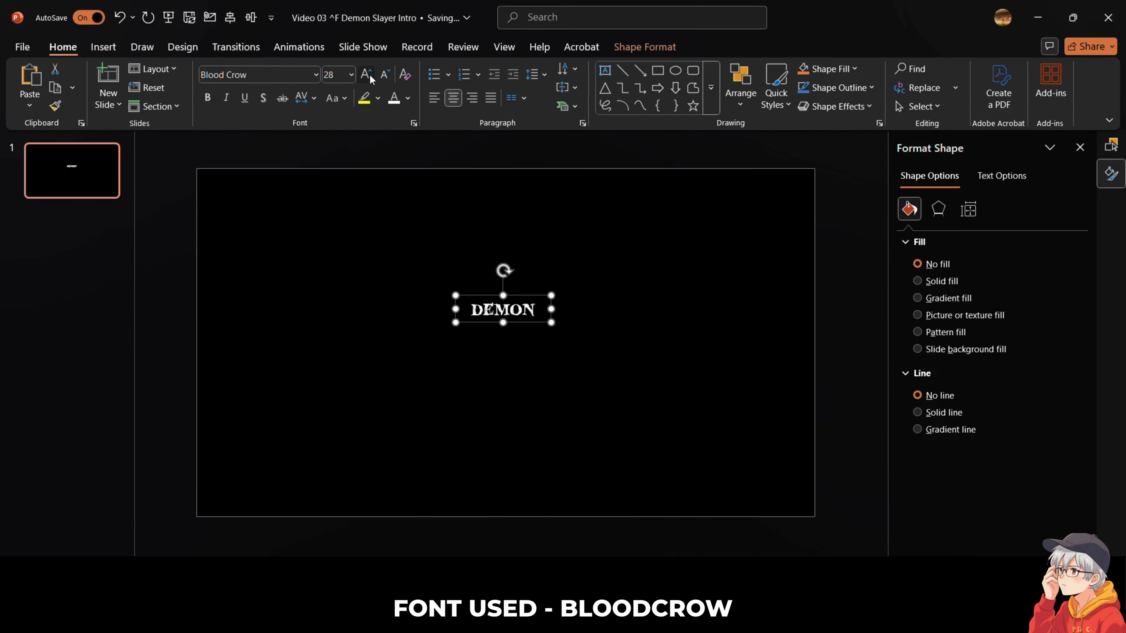
left_click(366, 74)
left_click(366, 74)
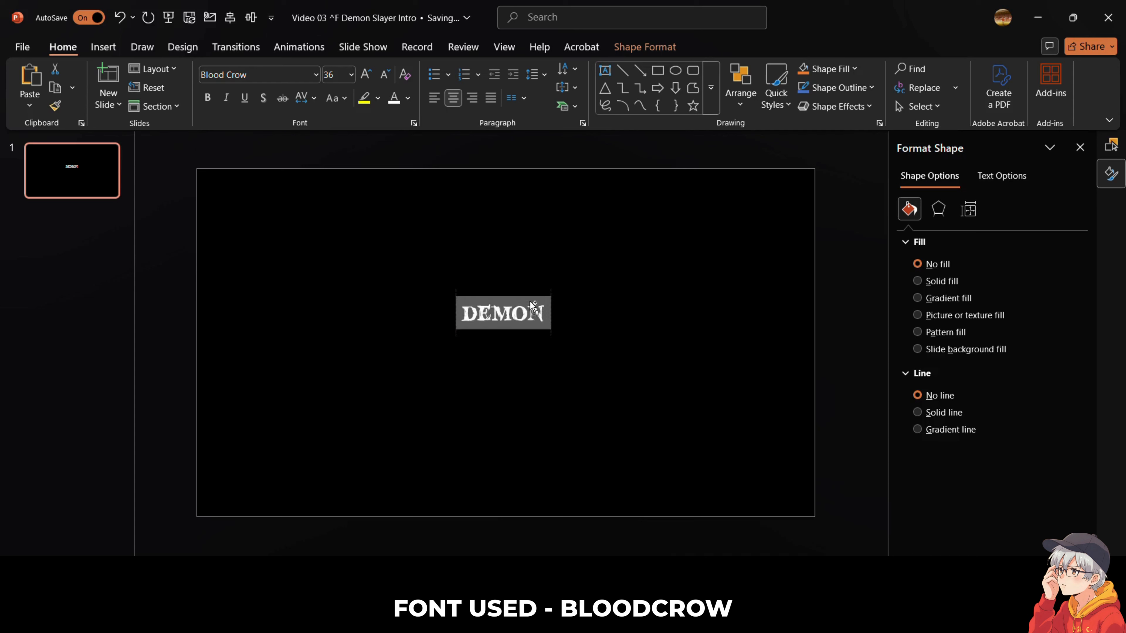
Duplicate the DEMON text box directly below, change its text to SLAYER at size 95, and widen the box to fit one line.
left_click_drag(530, 301, 531, 330)
double_click(527, 346)
type("SLAYER")
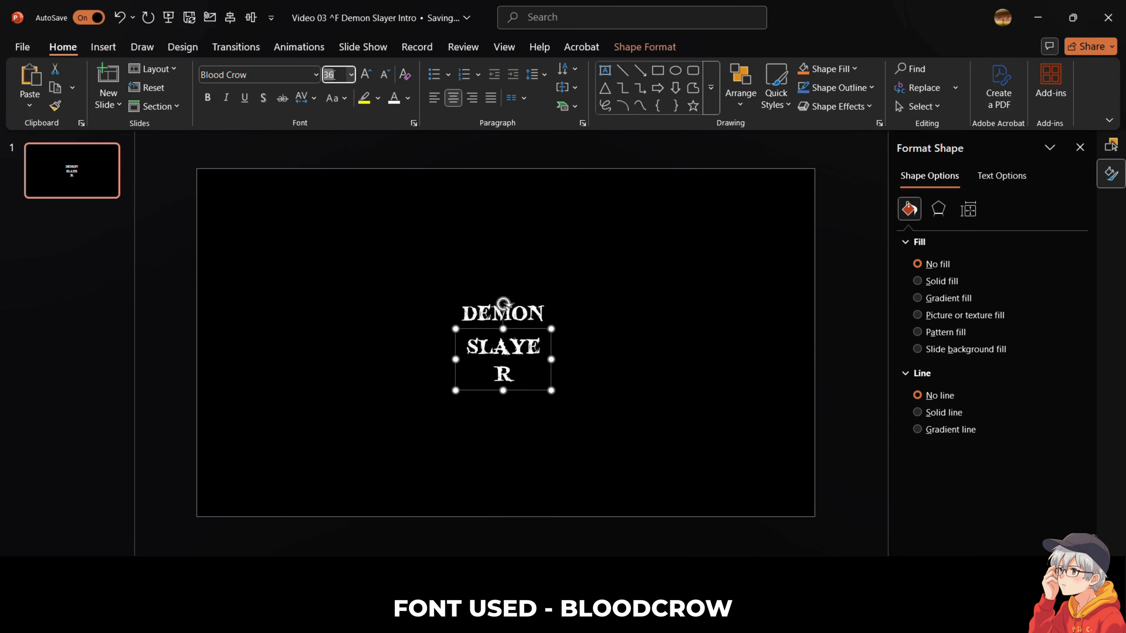
type("95")
key("Return")
left_click_drag(551, 445, 644, 447)
left_click(626, 366)
Enlarge the letters R and S of SLAYER to size 132 and widen the text box to keep the word on one line.
key("shift+Left")
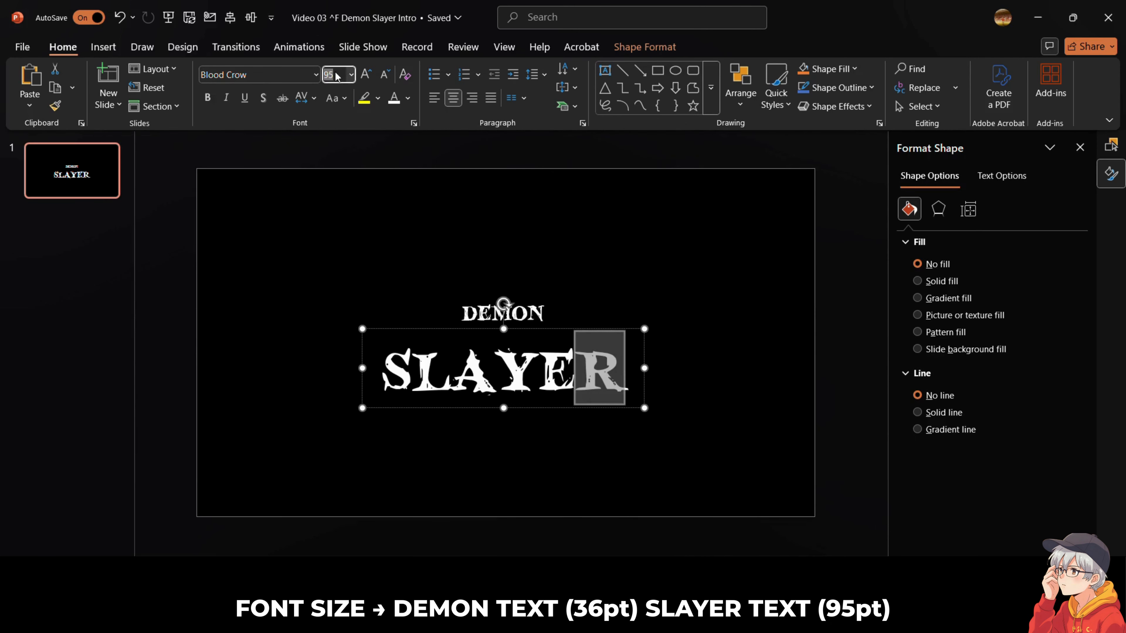
type("132")
key("Return")
key("Home")
key("shift+Right")
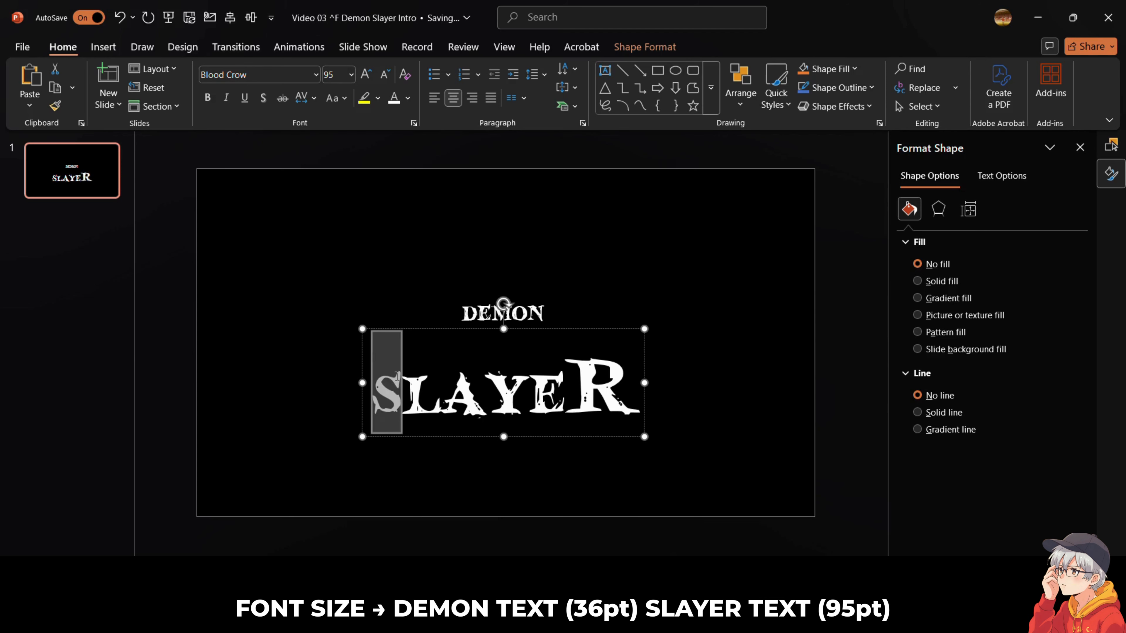
type("132")
key("Return")
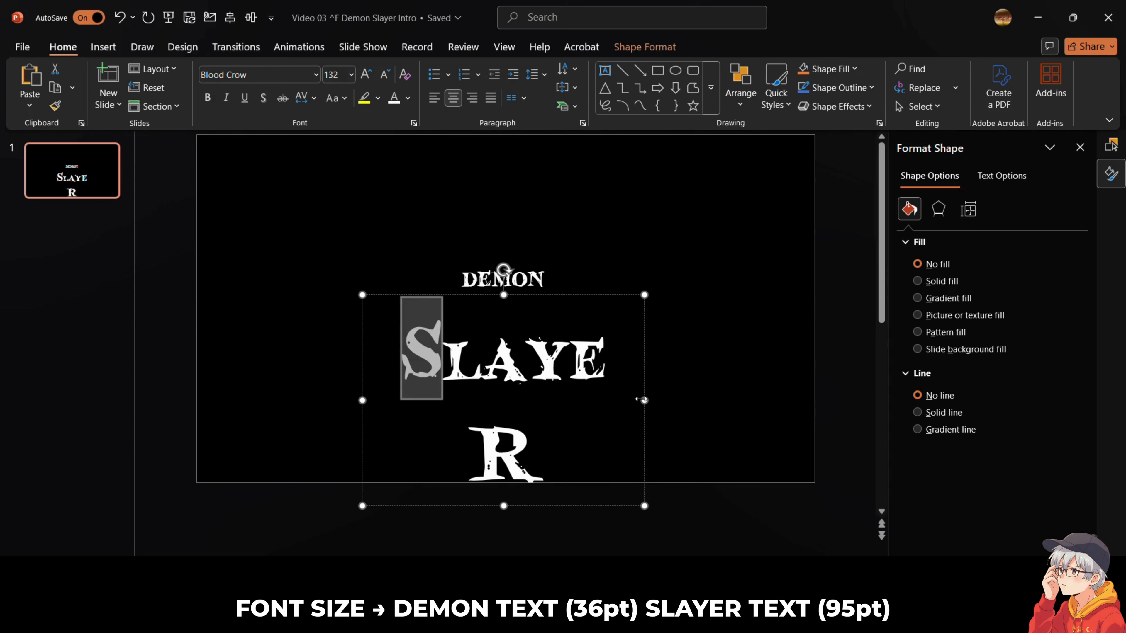
left_click_drag(644, 399, 684, 394)
Draw a rising diagonal line about 38 cm wide and 13.5 cm high across SLAYER, extending past both slide edges.
left_click(245, 22)
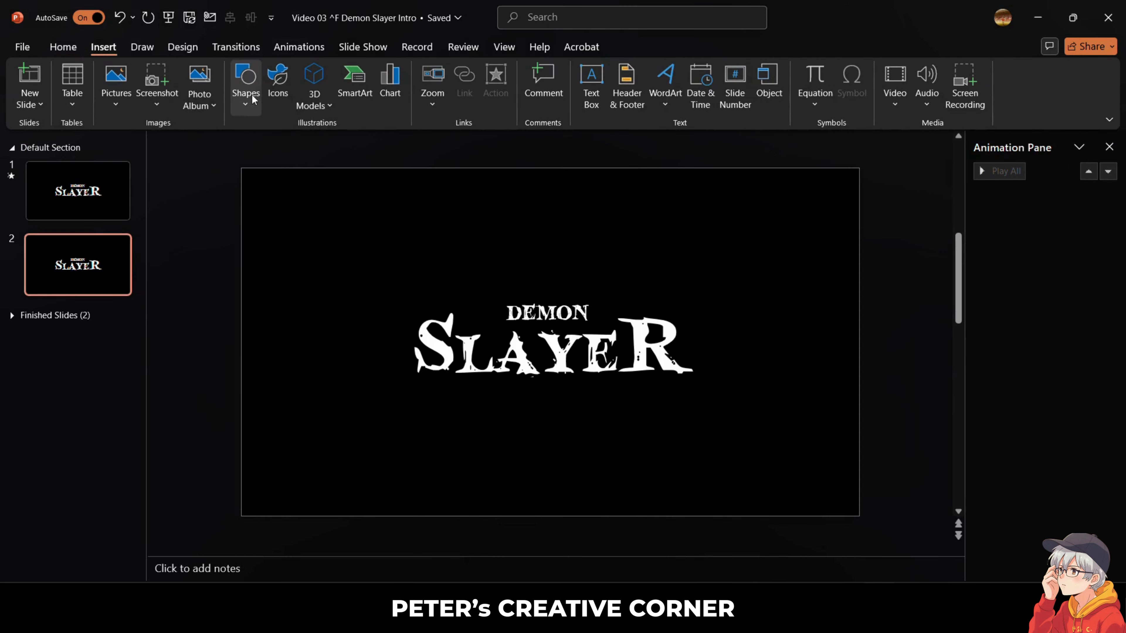
left_click(253, 98)
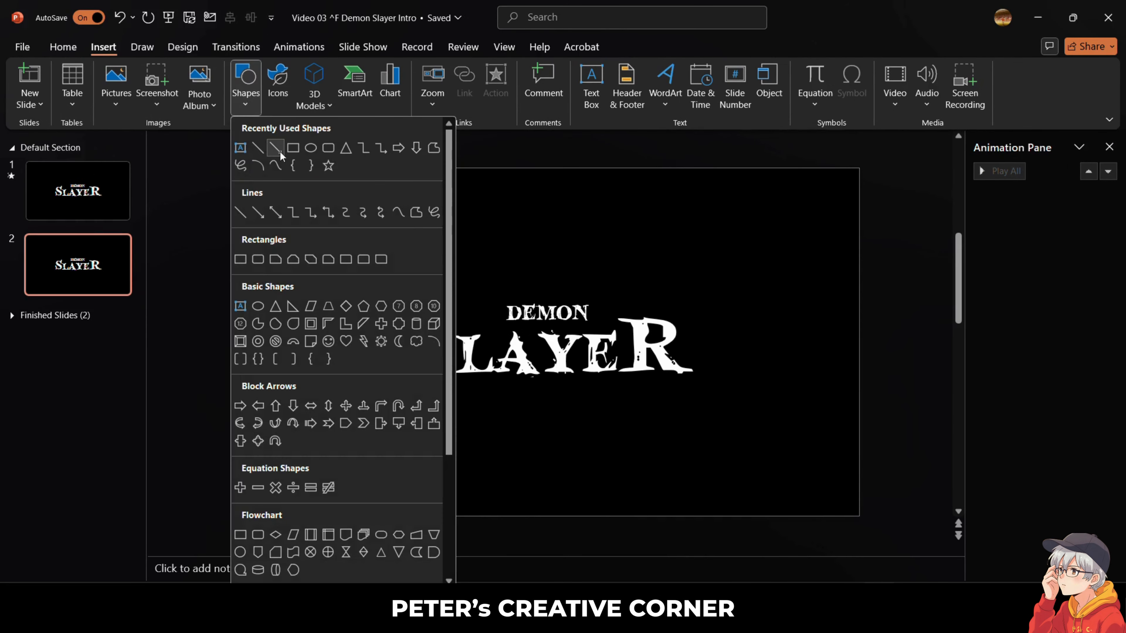
left_click(261, 147)
left_click_drag(243, 457, 756, 273)
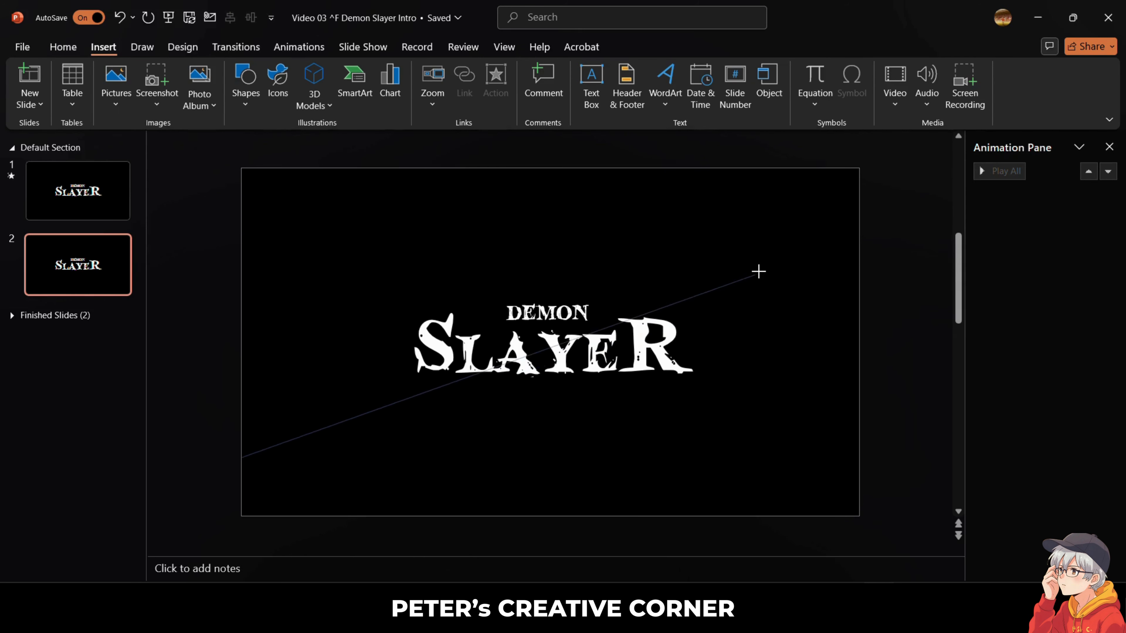
left_click_drag(898, 227, 898, 223)
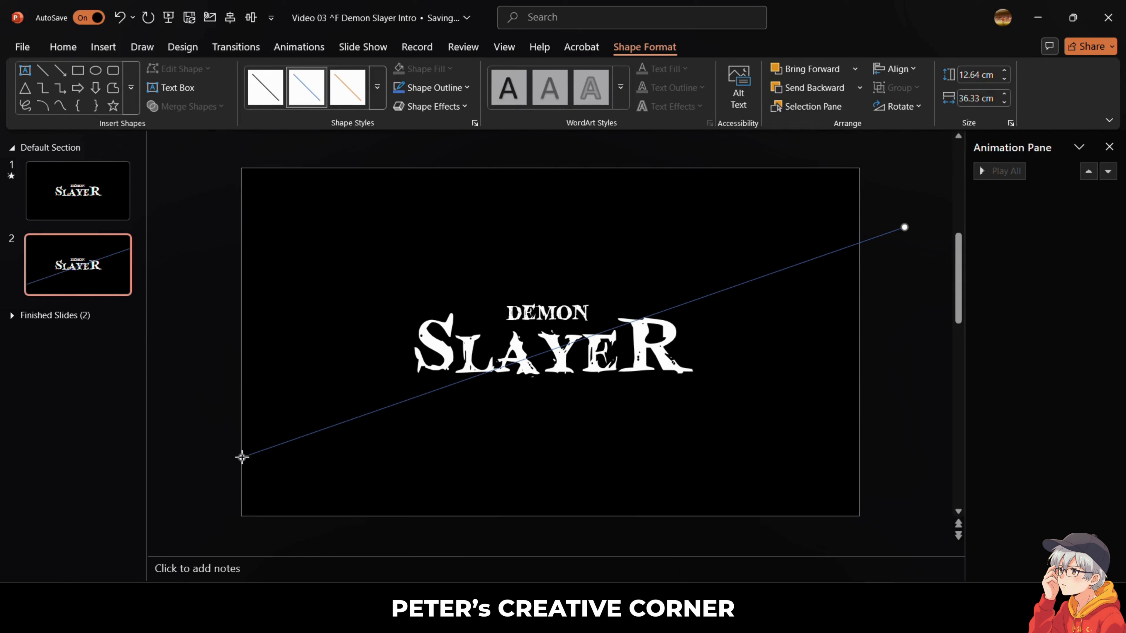
left_click_drag(242, 458, 209, 472)
Set the diagonal line's width to 1.75 pt.
right_click(829, 253)
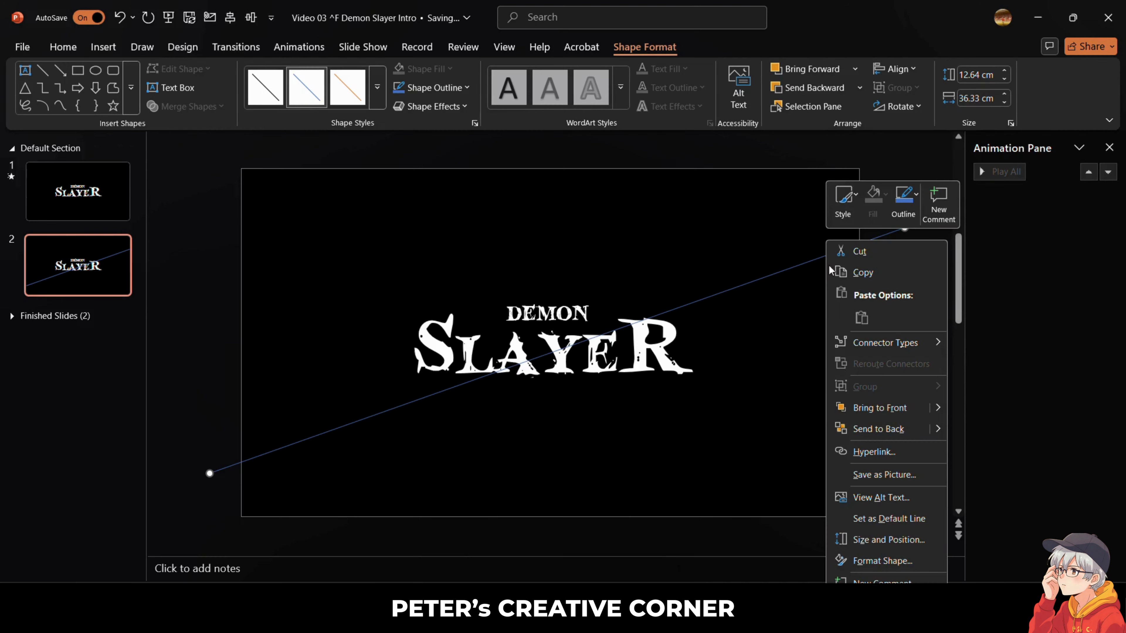
left_click(882, 562)
left_click(1067, 342)
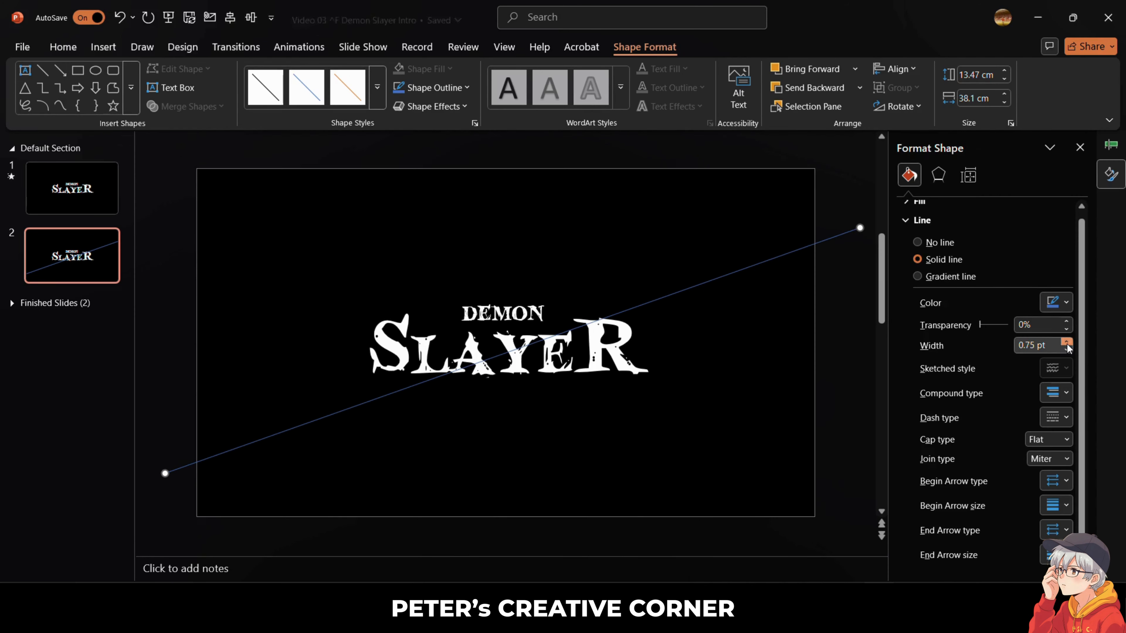
left_click(1066, 342)
left_click(1066, 342)
left_click(1066, 342)
left_click(1066, 342)
left_click(832, 333)
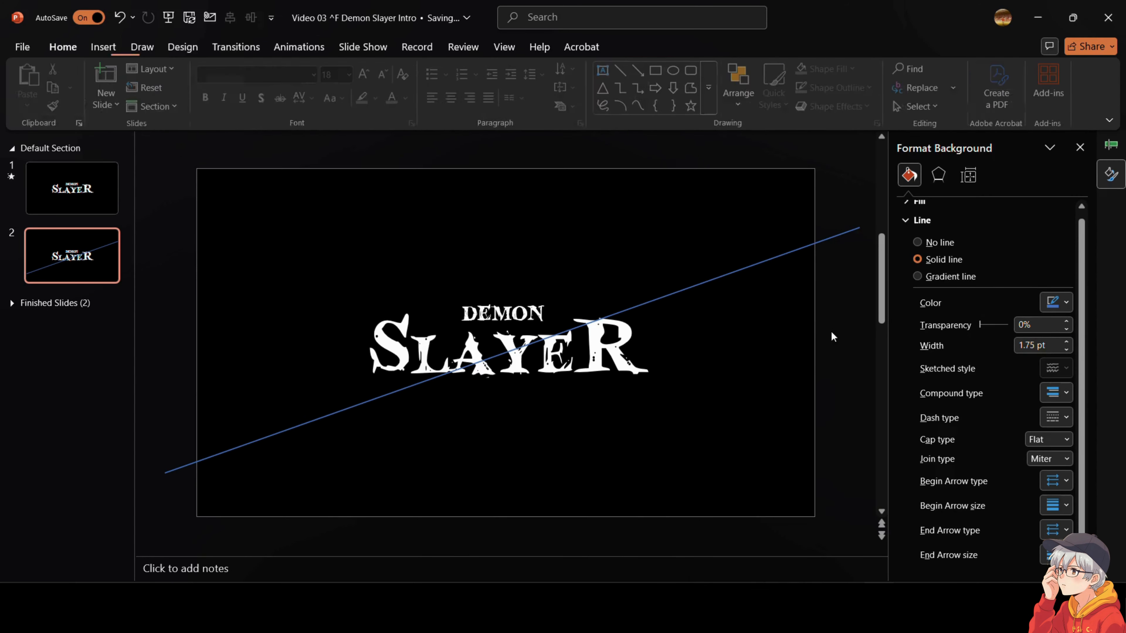
Draw a rectangle about 19.74 by 5.08 cm over the lower text and rotate it so its upper edge lies along the diagonal line.
left_click(103, 46)
left_click(247, 111)
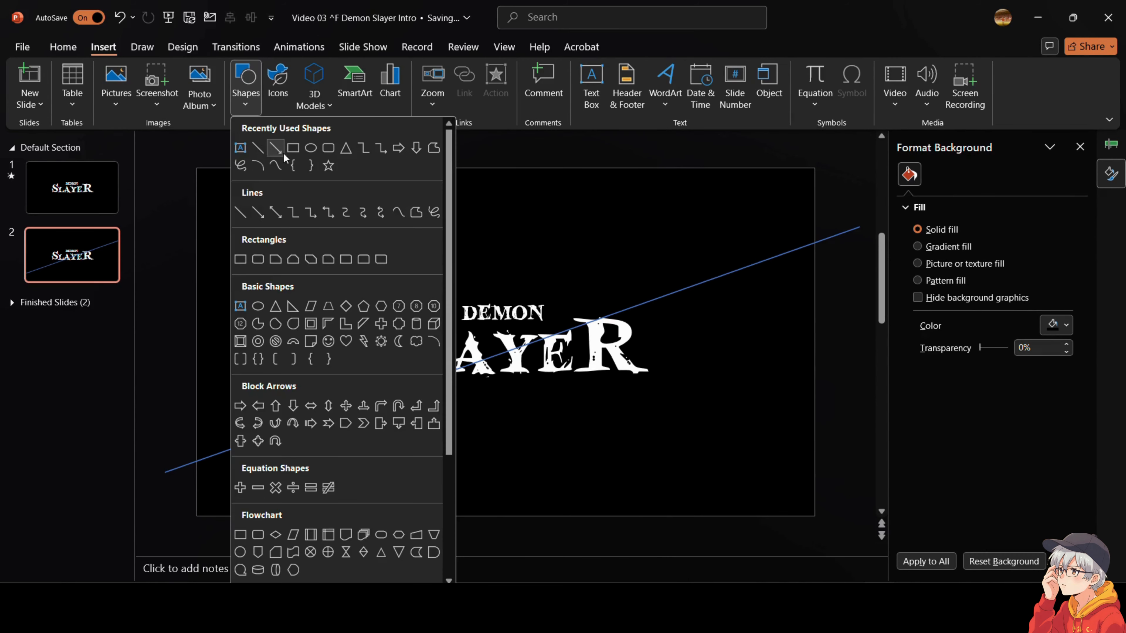
left_click(244, 259)
left_click_drag(318, 380, 681, 476)
mouse_move(548, 443)
left_mouse_down()
mouse_move(633, 405)
mouse_move(592, 413)
left_mouse_up()
left_click_drag(545, 324, 516, 314)
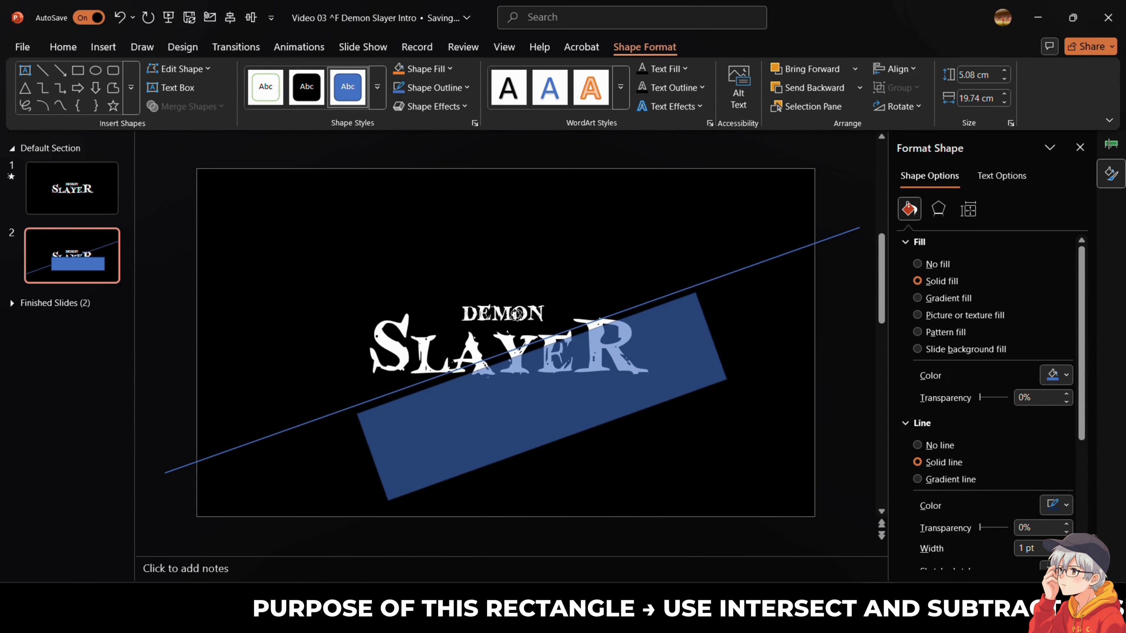
left_click_drag(516, 314, 517, 315)
key("ctrl+z")
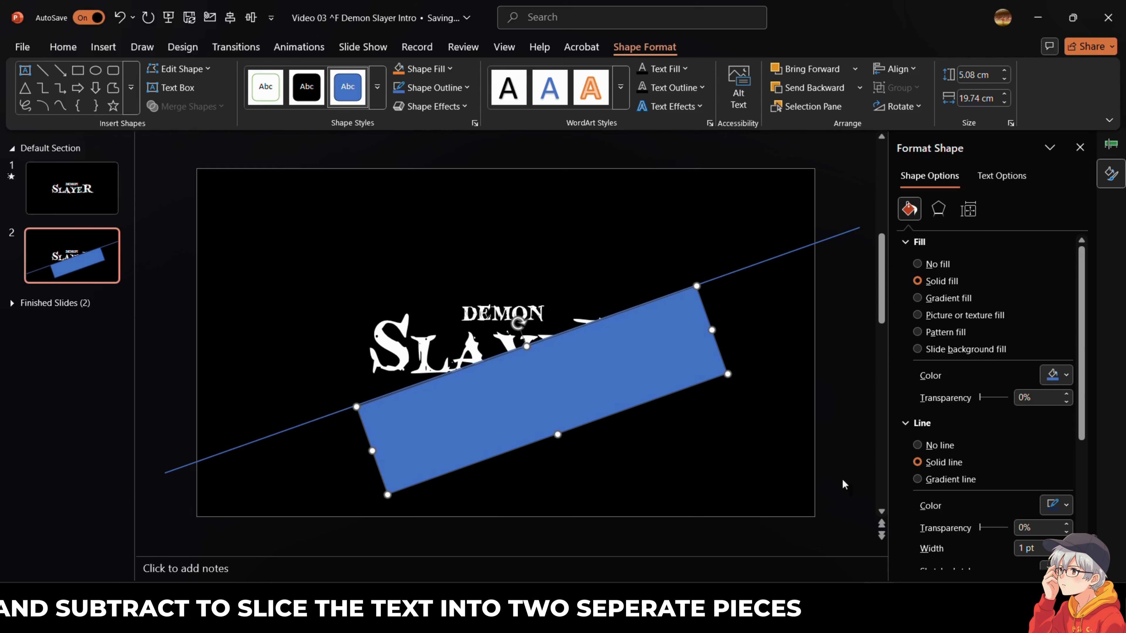
Remove the outline from the rotated rectangle.
left_click(919, 445)
left_click(859, 410)
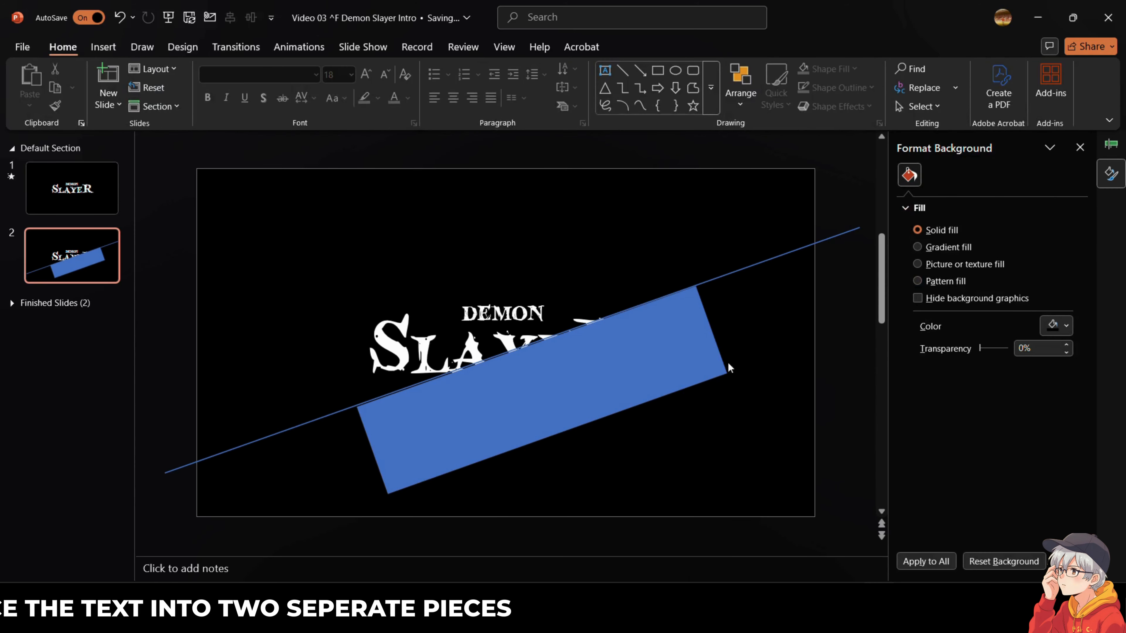
left_click(573, 382)
left_click(690, 436)
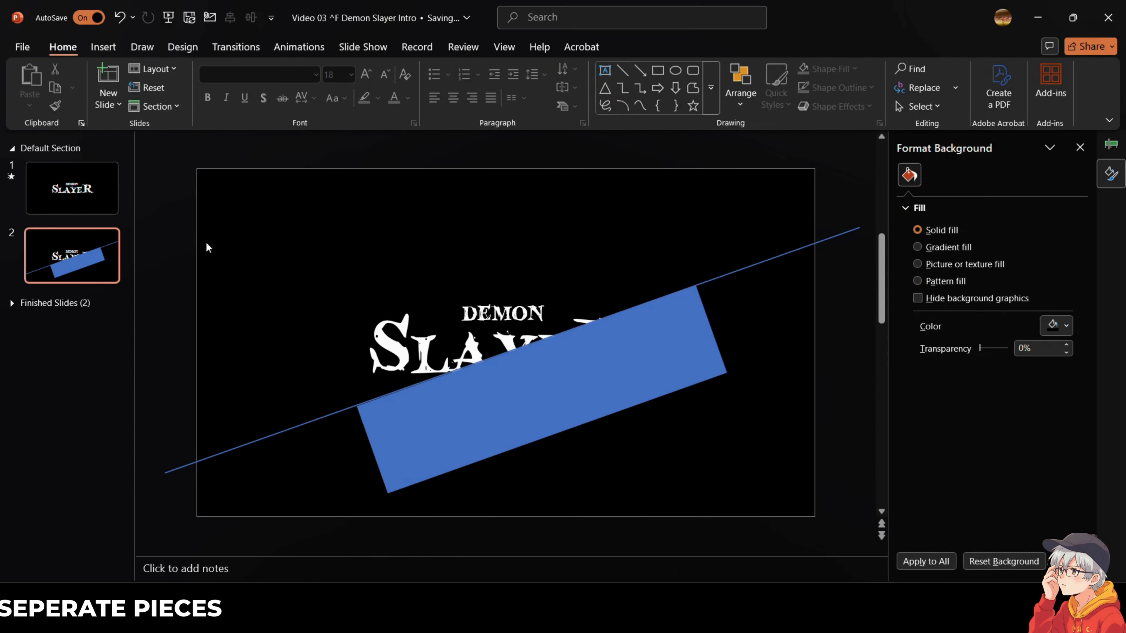
Duplicate slide 2 and, on the copy, subtract the rectangle from the SLAYER text with Merge Shapes.
left_click(106, 263)
key("ctrl+d")
left_click(394, 348)
left_click(486, 423, "shift")
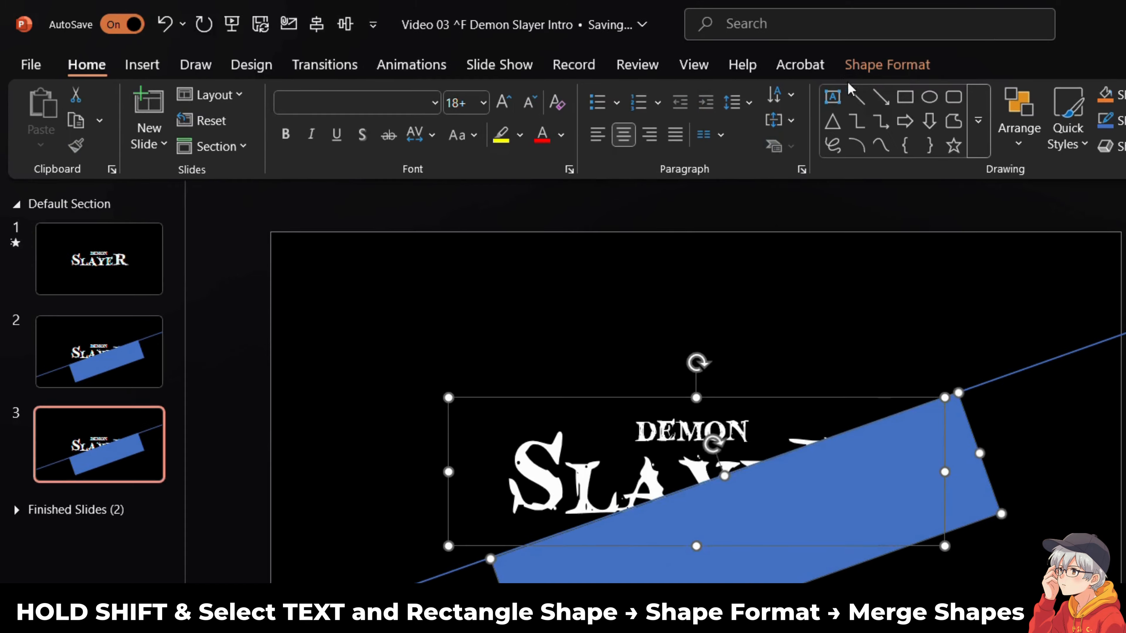
left_click(646, 47)
left_click(260, 146)
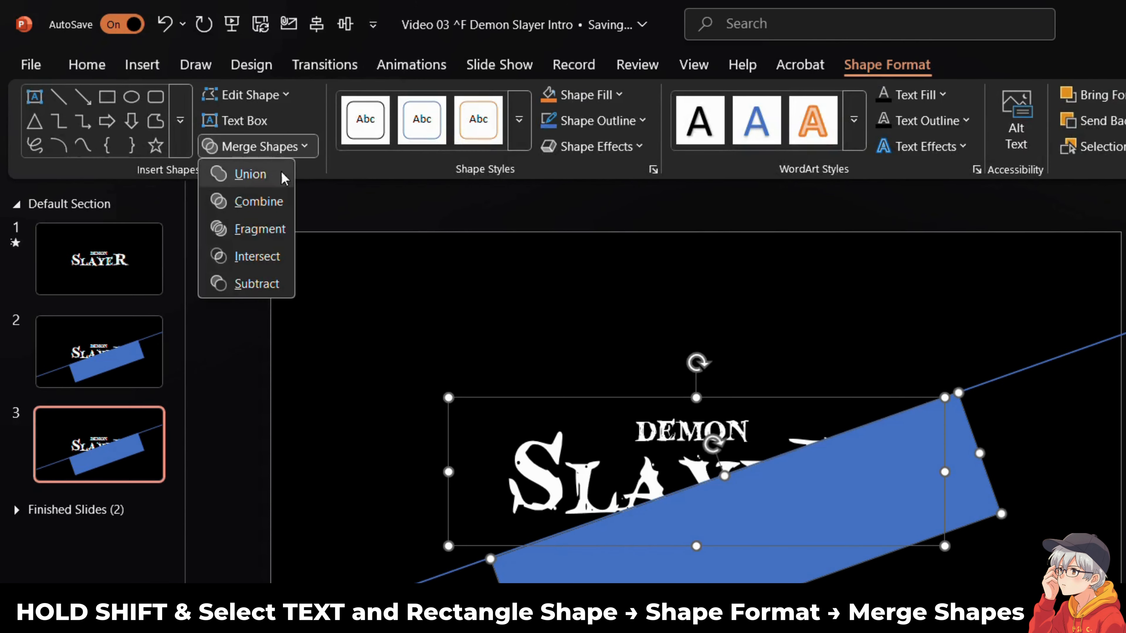
left_click(269, 287)
On slide 2, intersect the SLAYER text with the rectangle and paste in the upper text piece from slide 3.
left_click(130, 364)
left_click(611, 500)
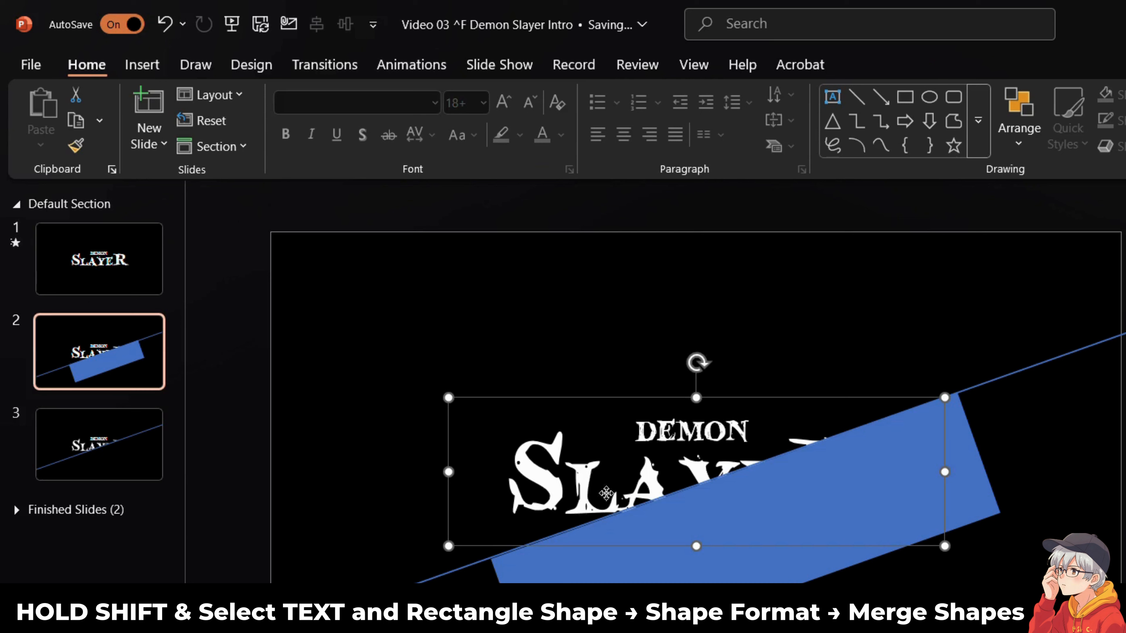
left_click(665, 573, "shift")
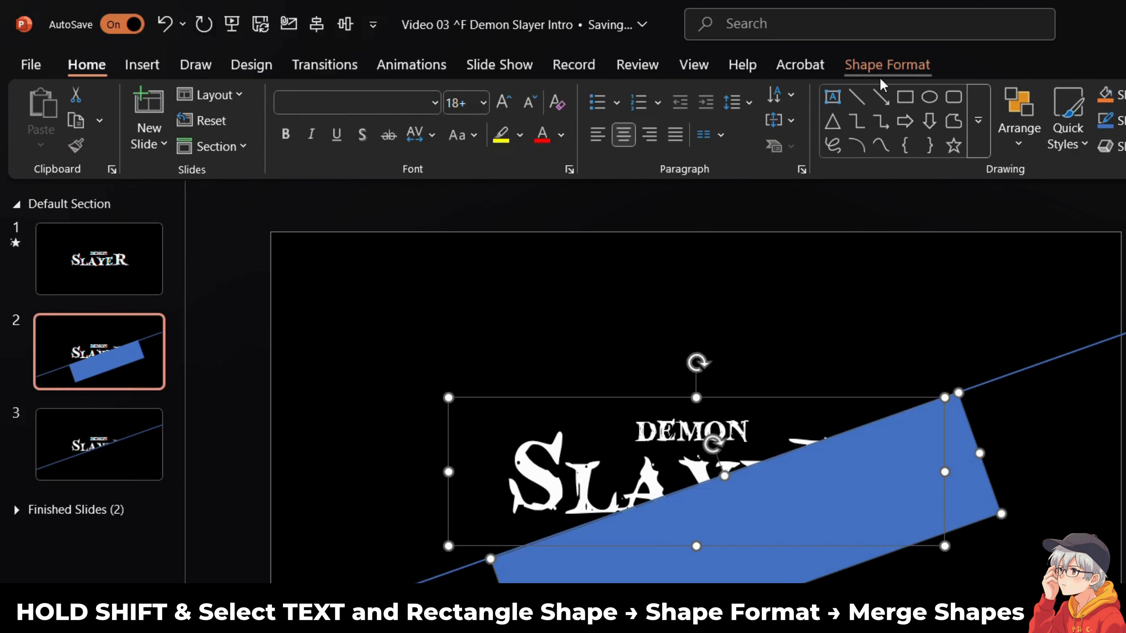
left_click(260, 147)
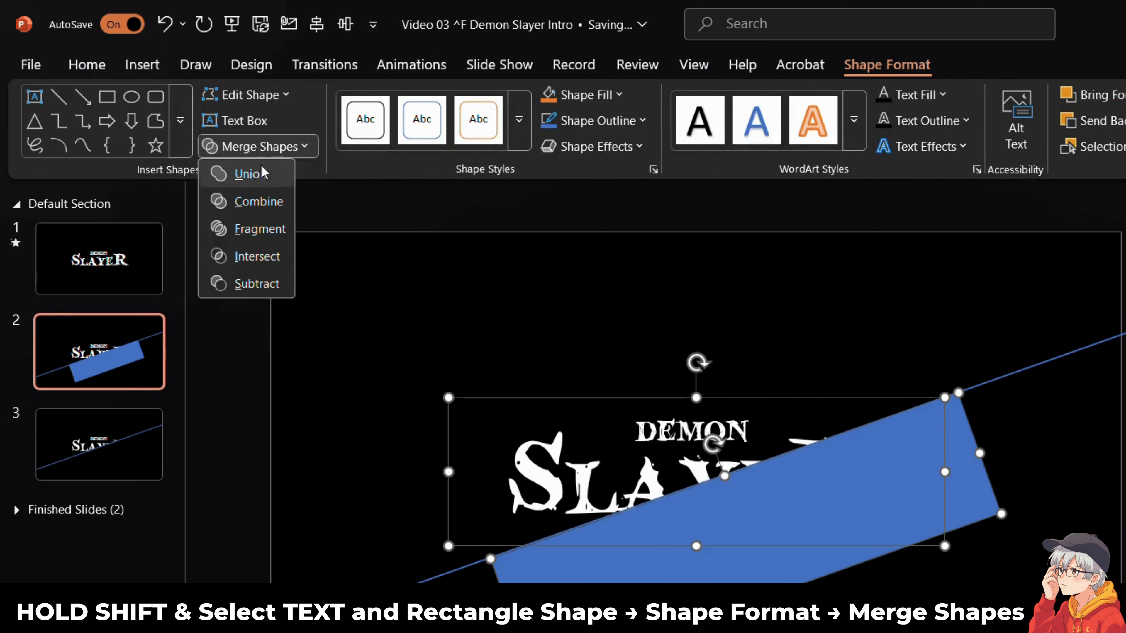
left_click(257, 255)
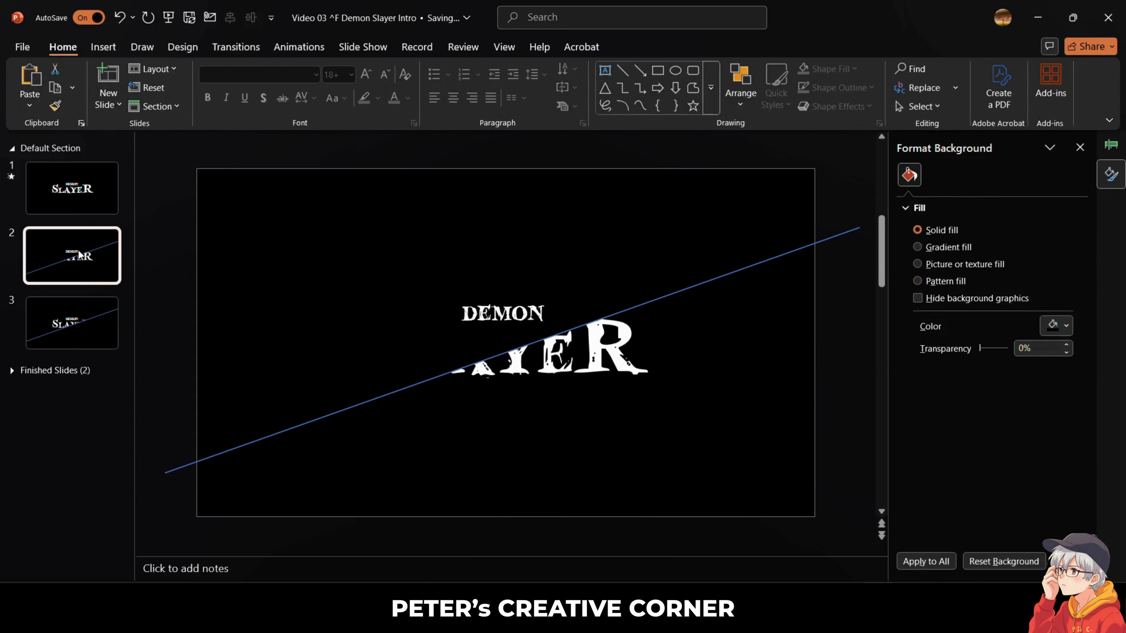
key("ctrl+v")
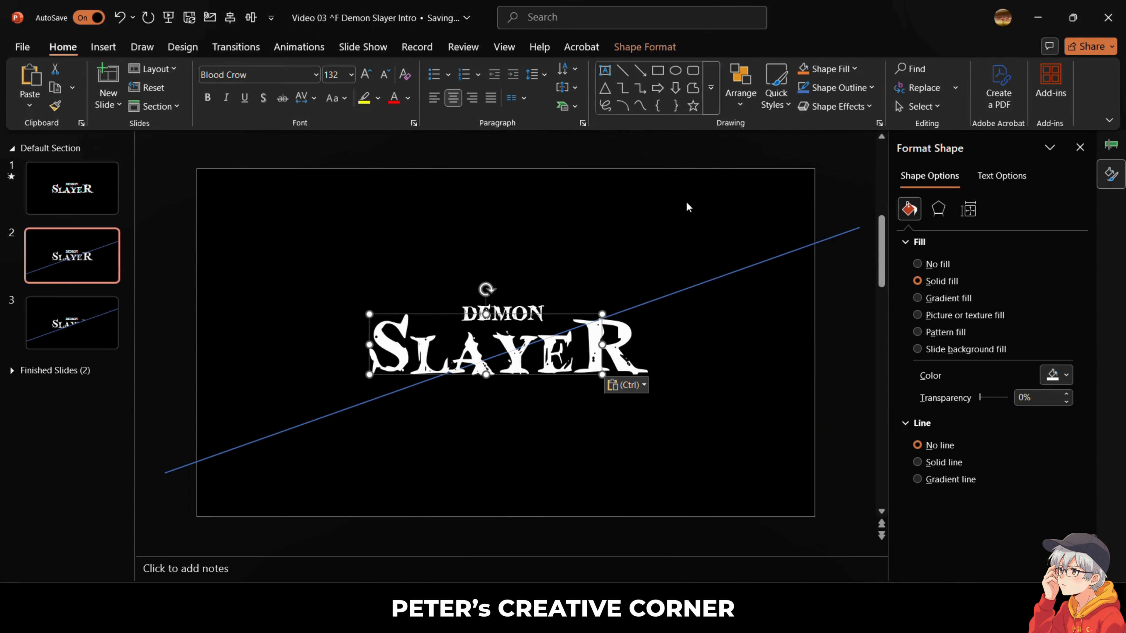
Open the Selection pane and inspect the two sliced SLAYER pieces against the diagonal line.
key("shift+F10")
key("Escape")
left_click(711, 19)
type("se")
left_click(658, 79)
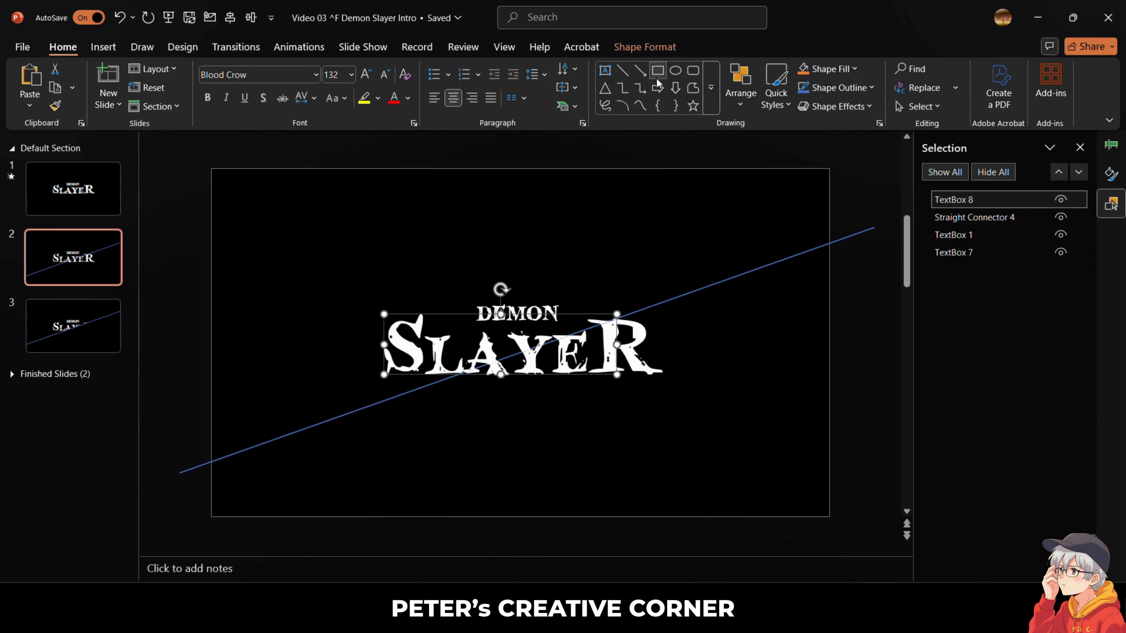
scroll(879, 231, "up", 5)
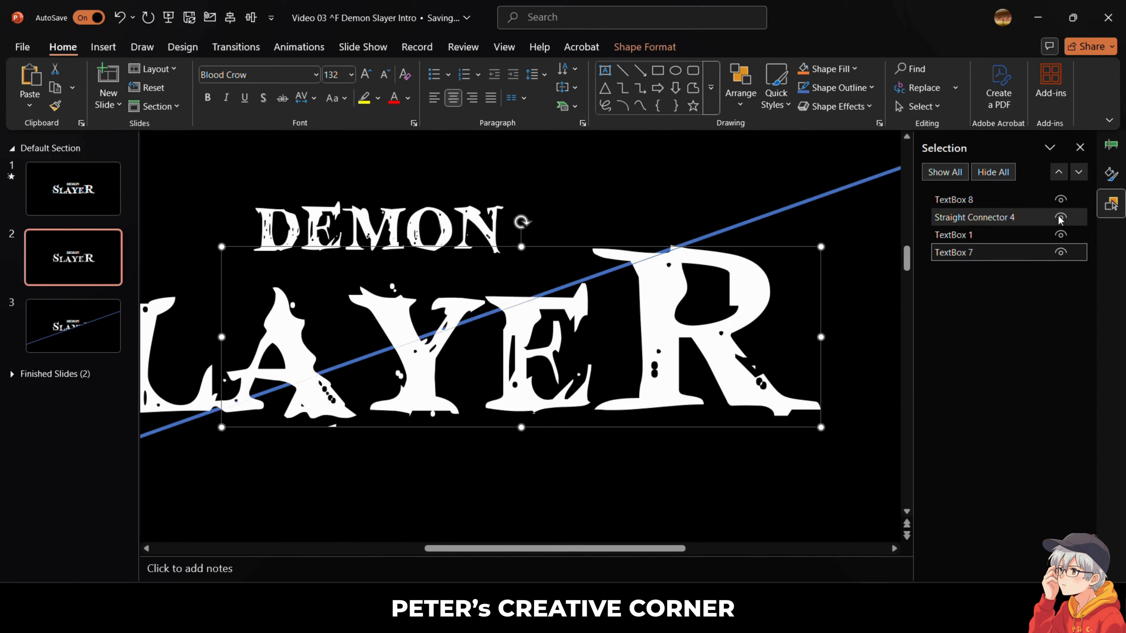
scroll(766, 225, "down", 3)
left_click(806, 312)
scroll(806, 313, "down", 3)
Draw a thin diamond about 2.35 cm wide and 0.43 cm high below the SLAYER text.
left_click(103, 47)
left_click(246, 87)
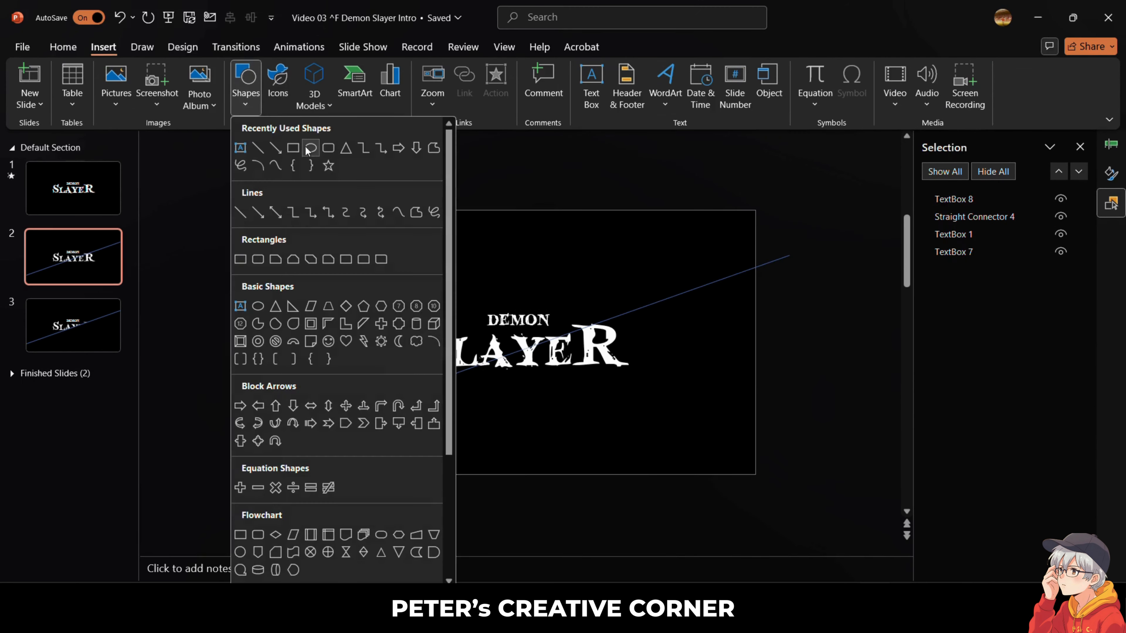
left_click(329, 311)
scroll(422, 443, "up", 2)
left_click_drag(419, 459, 463, 470)
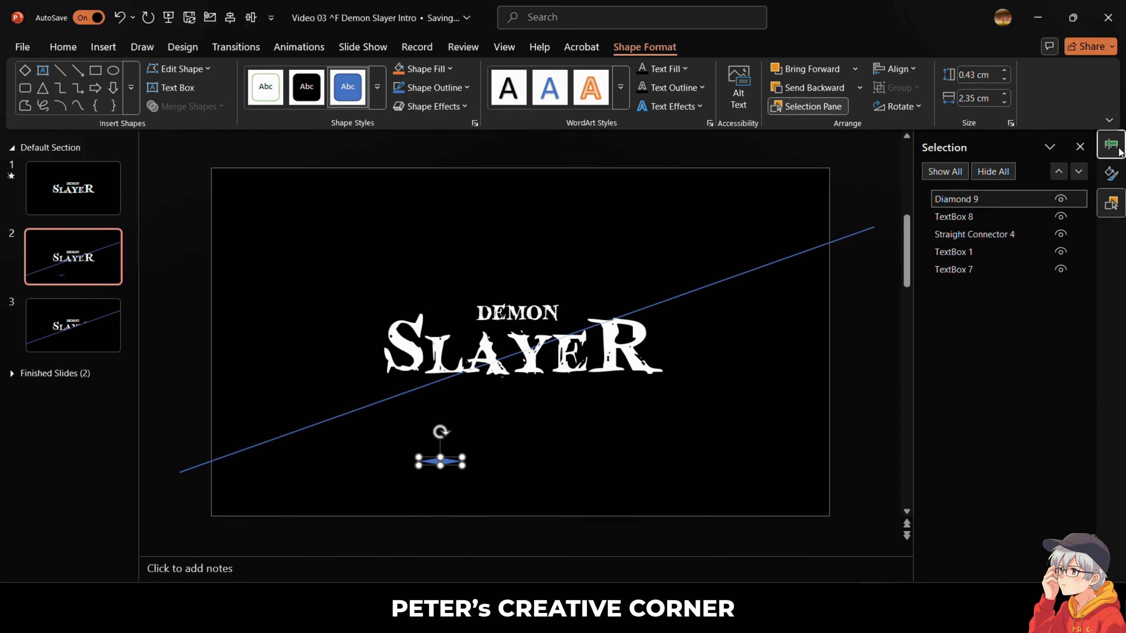
Remove the diamond's outline and set its fill color to red.
left_click(1111, 173)
left_click(918, 445)
left_click(1066, 375)
left_click(953, 310)
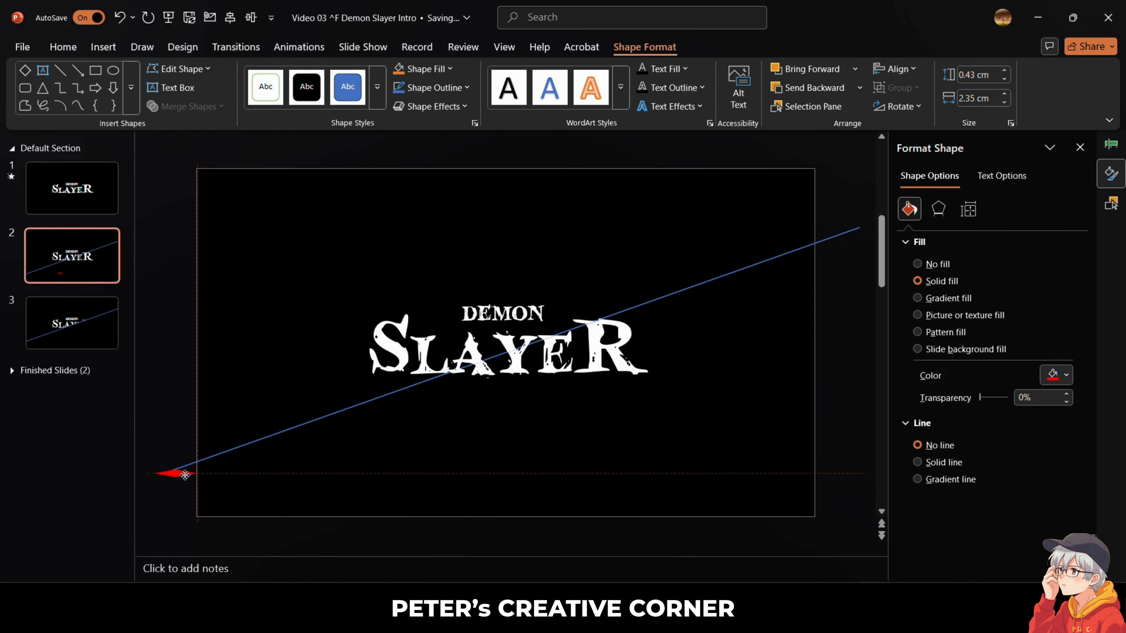
Place the red diamond at the lower end of the diagonal line, rotate it to match the line's angle, and select it.
left_click(183, 442)
scroll(182, 442, "down", 3)
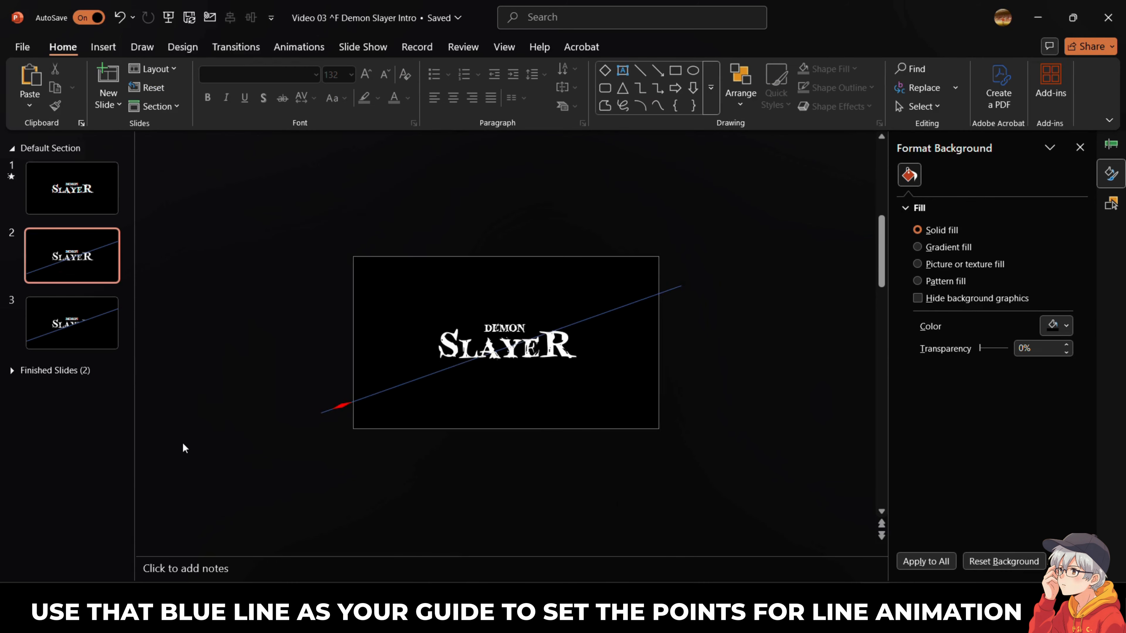
left_click(340, 406)
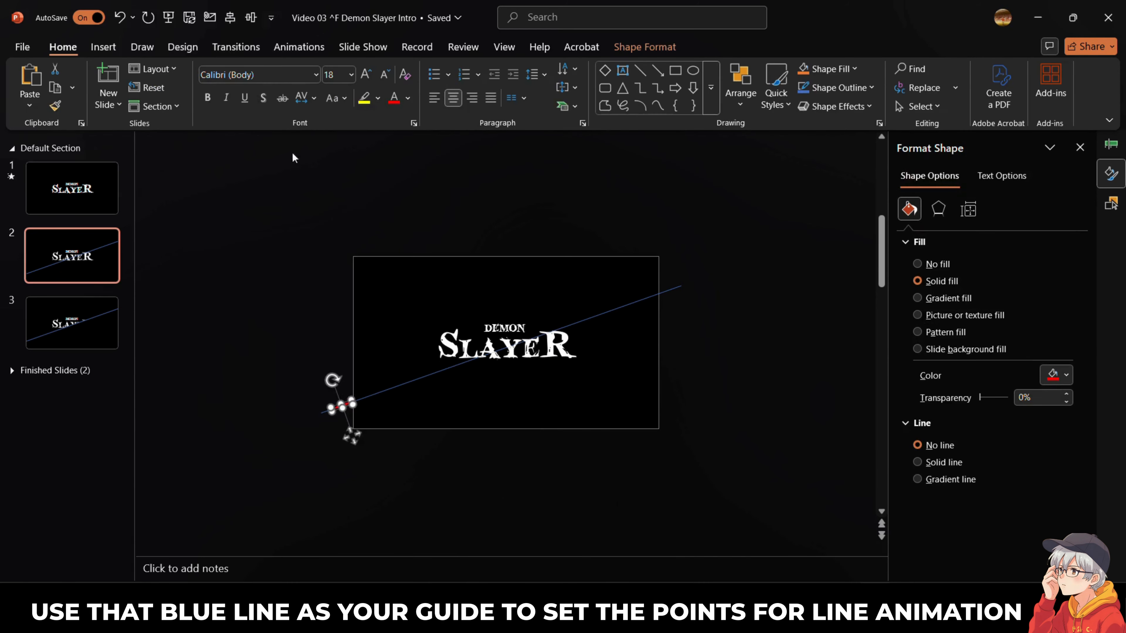
Apply a Lines motion path to the red diamond, ending at the upper end of the blue diagonal line.
left_click(290, 44)
left_click(614, 87)
left_click(88, 452)
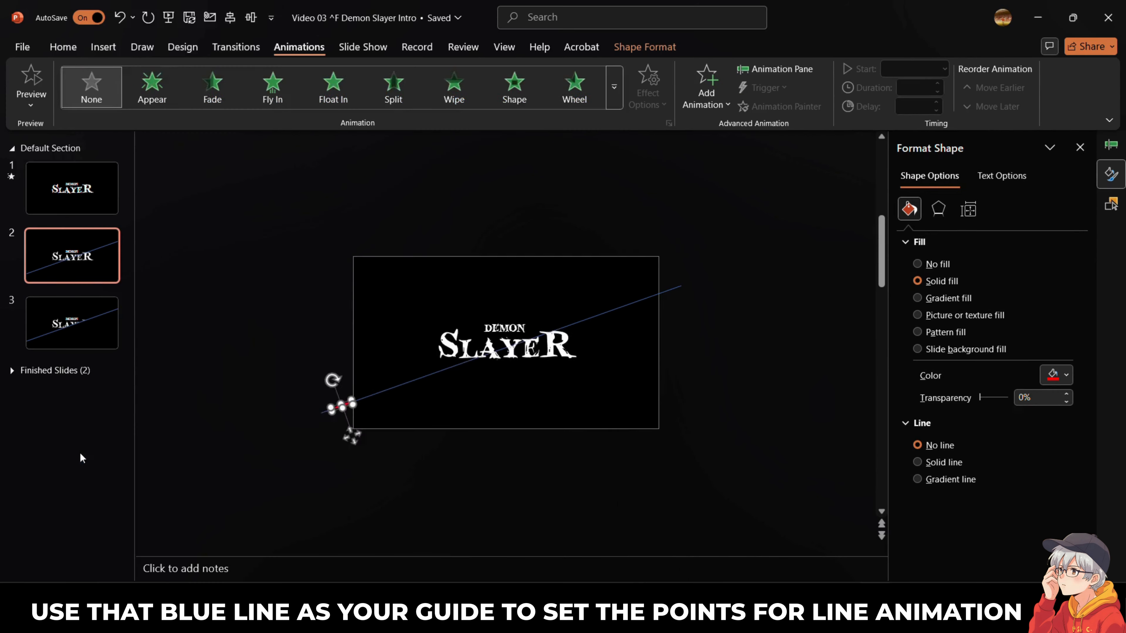
left_click(204, 442)
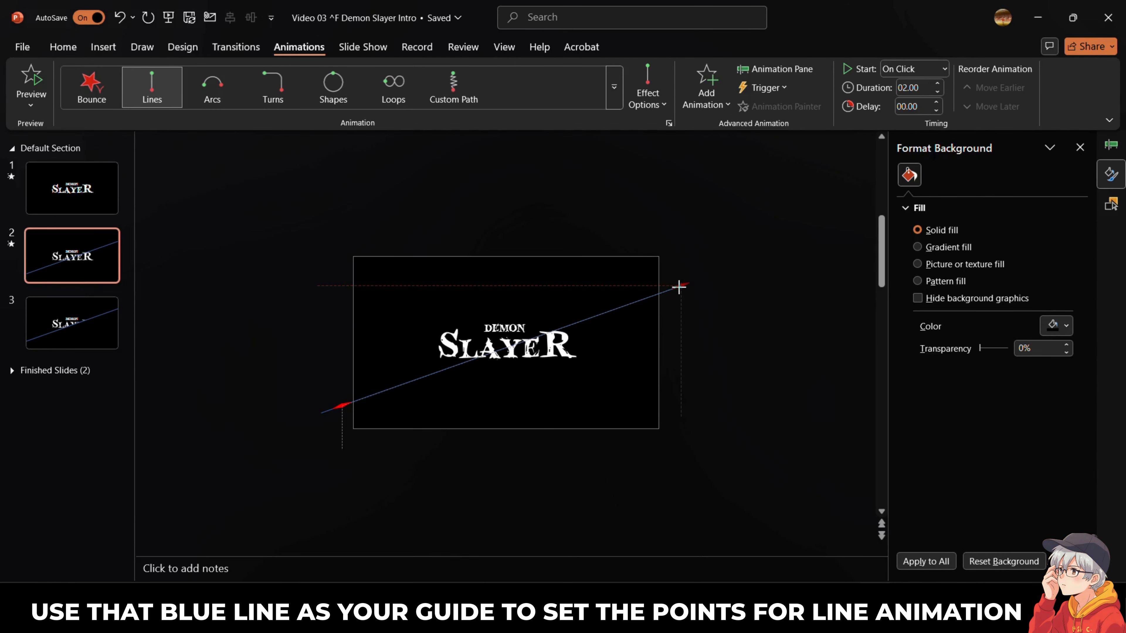
left_click_drag(680, 287, 681, 285)
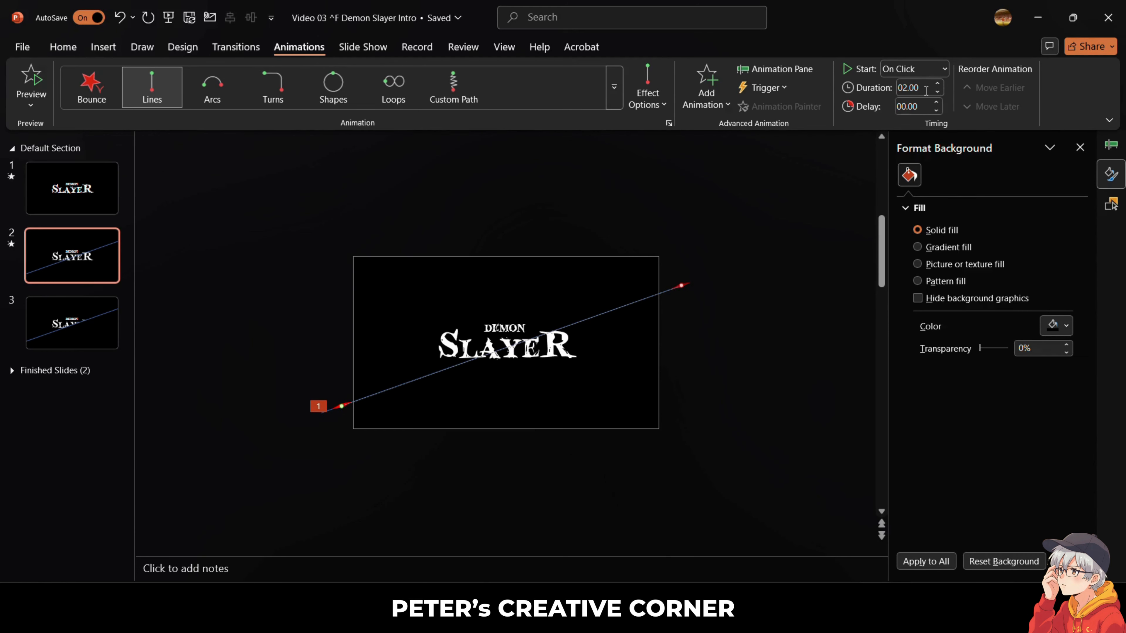
left_click(837, 169)
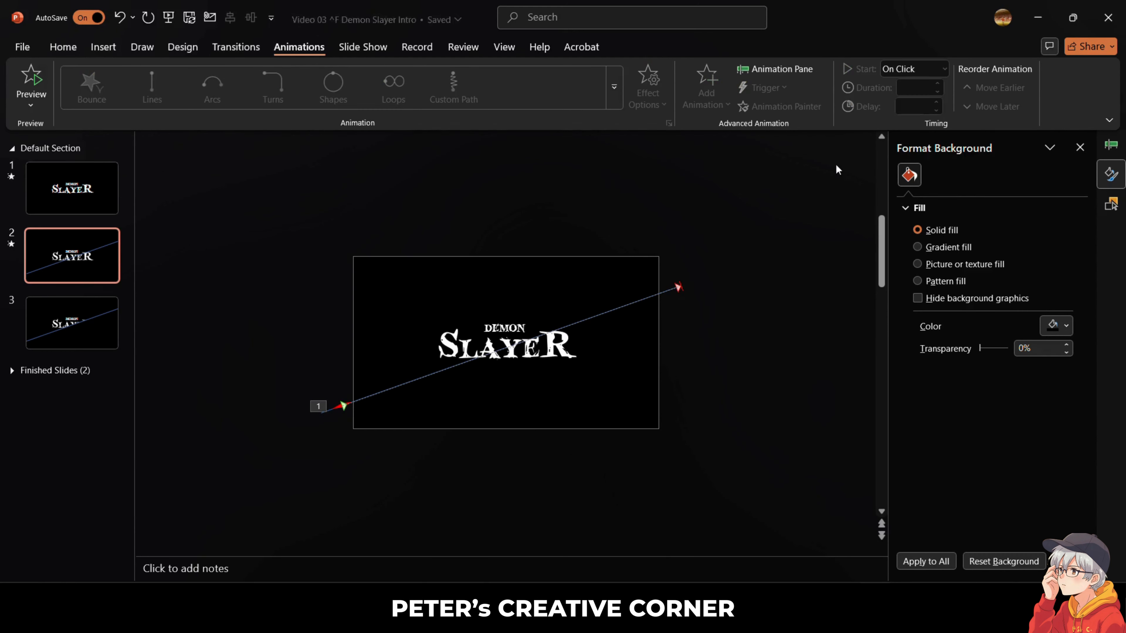
Set the duration of the diamond's motion path to 0.60 s and preview it from the animation list.
left_click(1111, 144)
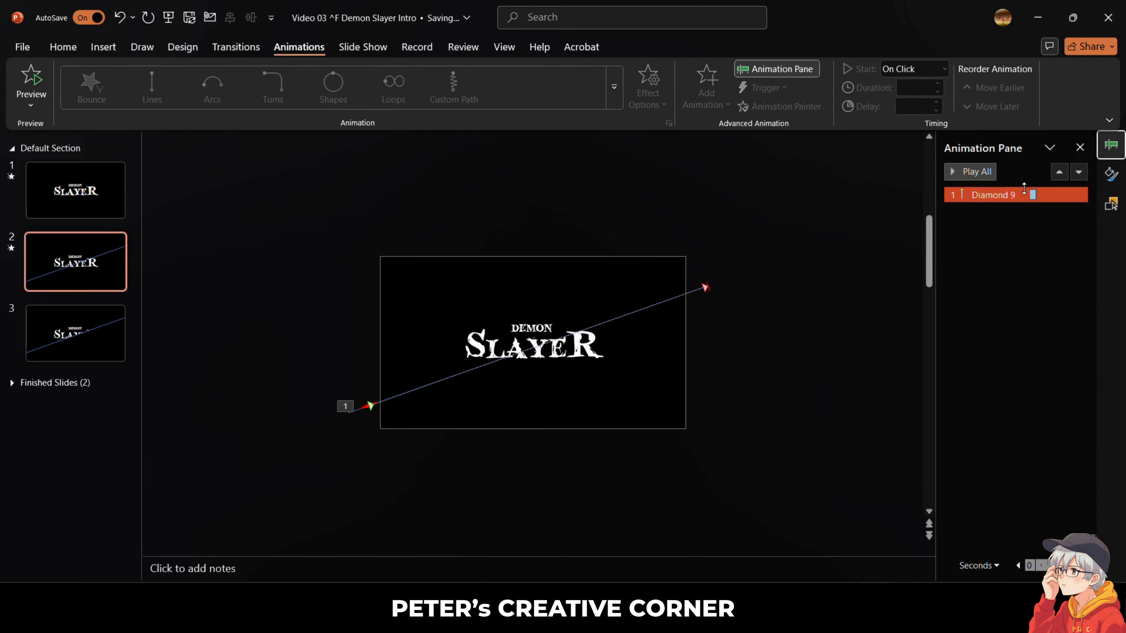
left_click(965, 172)
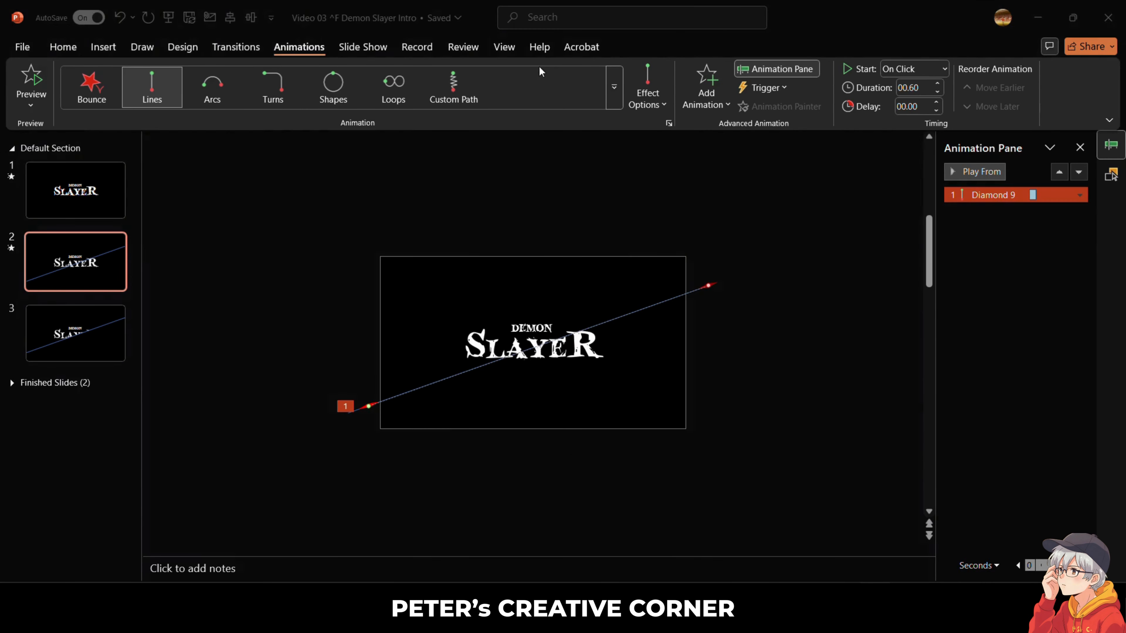
left_click(979, 176)
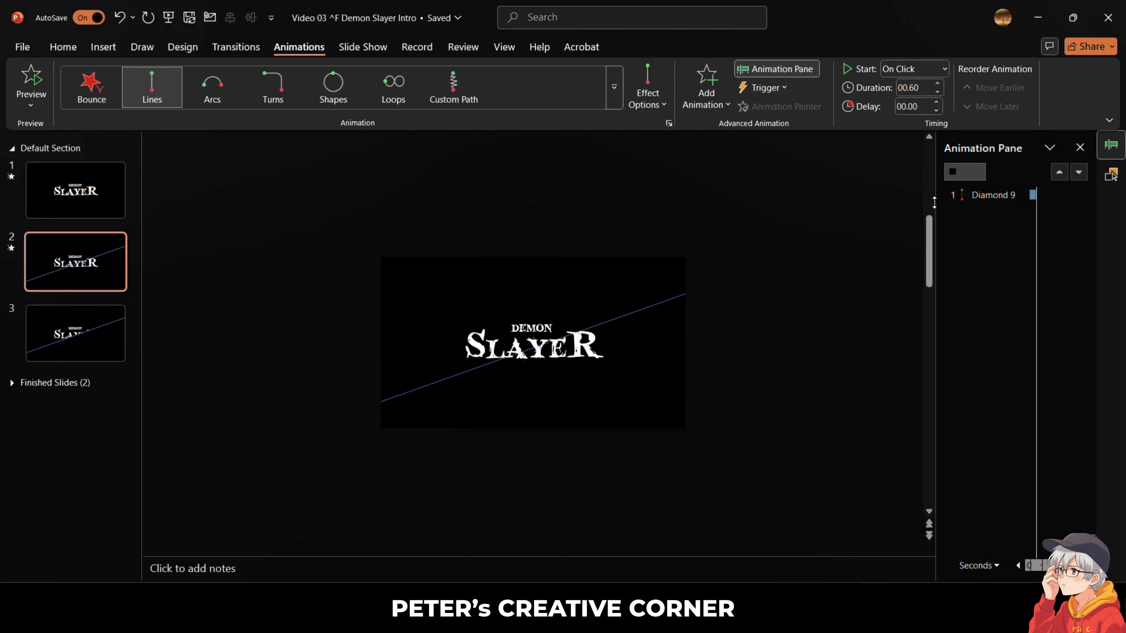
Give the upper SLAYER piece a short up-left Lines motion path starting With Previous, lasting 0.75 s after a short delay.
scroll(543, 365, "up", 3, "ctrl")
left_click(543, 364)
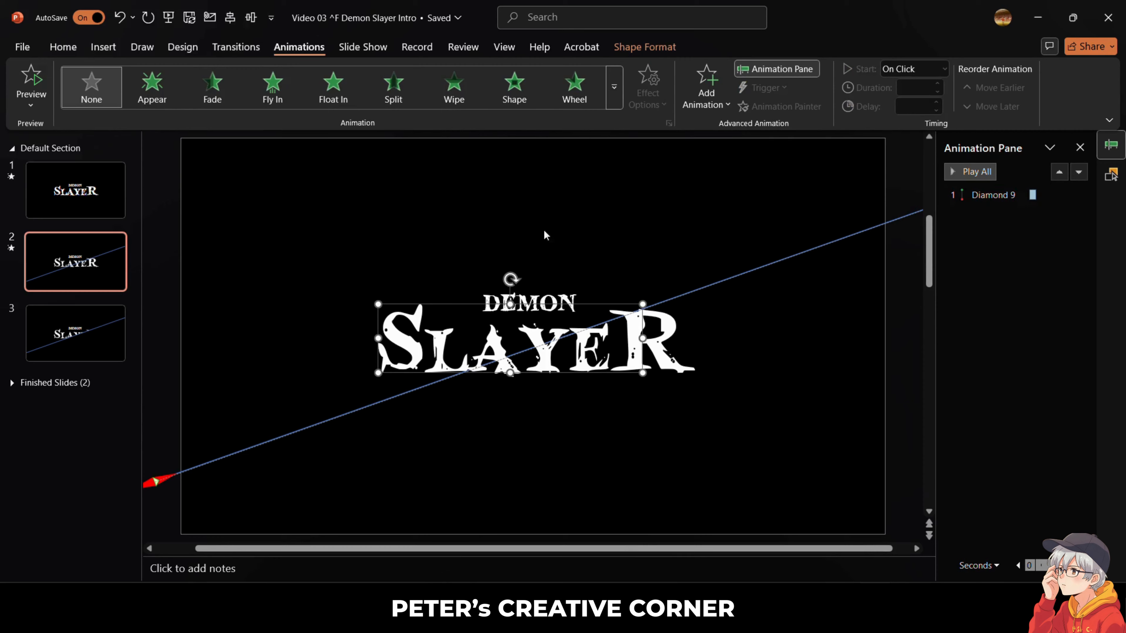
left_click(614, 87)
left_click(91, 457)
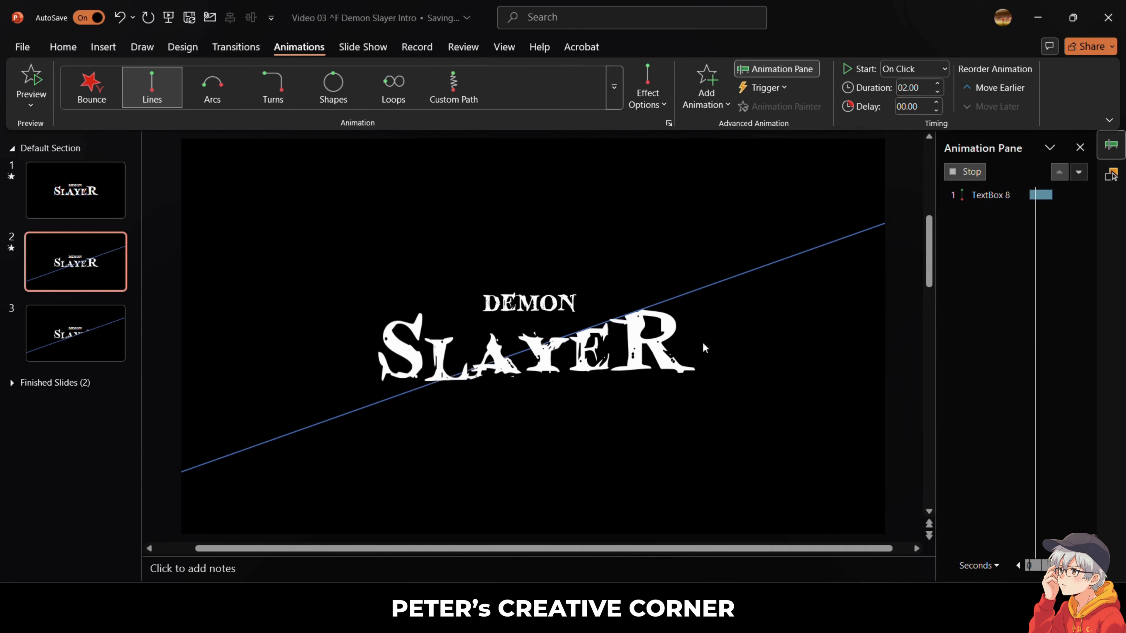
left_click(910, 77)
left_click(913, 103)
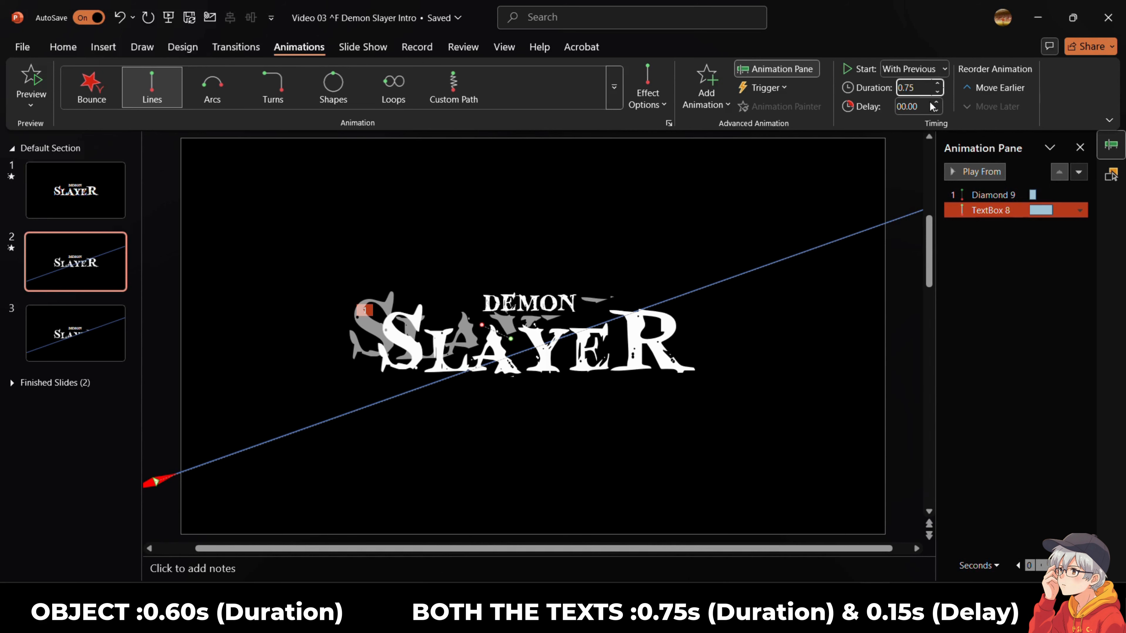
left_click(773, 329)
Apply a Lines motion path to the lower SLAYER piece and shorten it to a slight down-right shift.
left_click(621, 354)
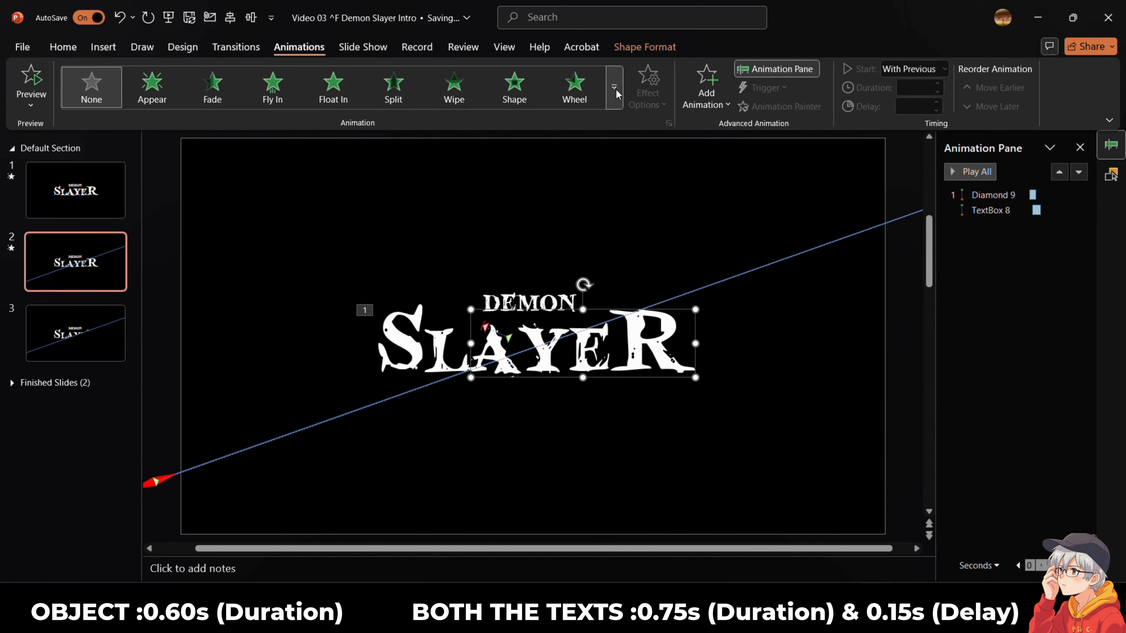
left_click(614, 89)
scroll(346, 319, "down", 3)
left_click(107, 464)
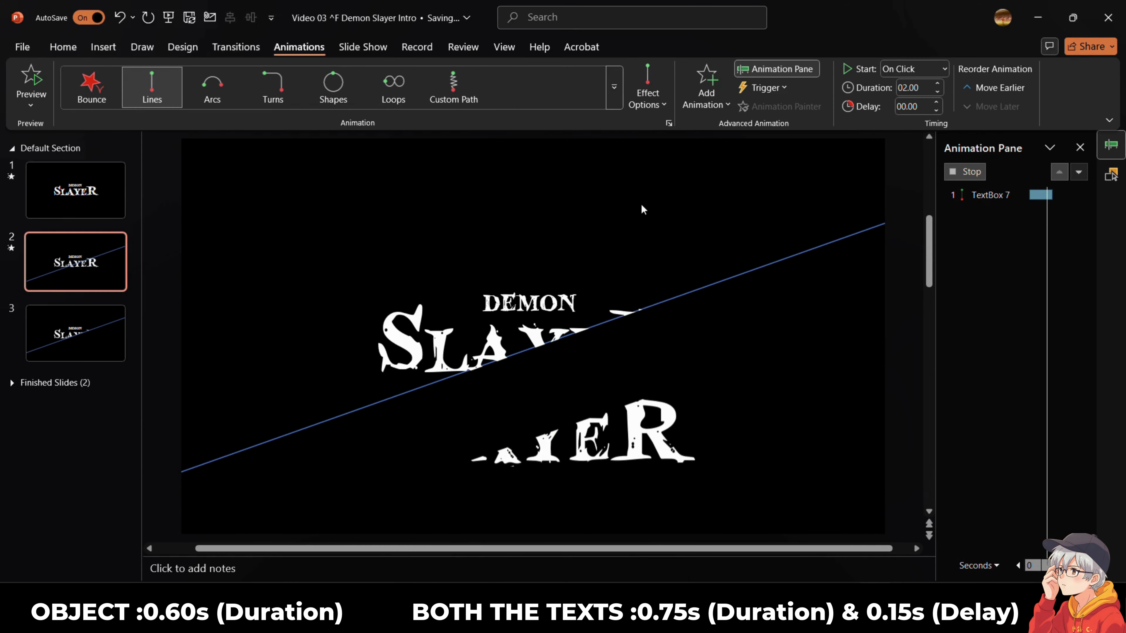
left_click_drag(583, 443, 593, 353)
Set the lower piece's motion path to start With Previous, with a 0.75 s duration and a 0.25 s delay.
left_click(913, 69)
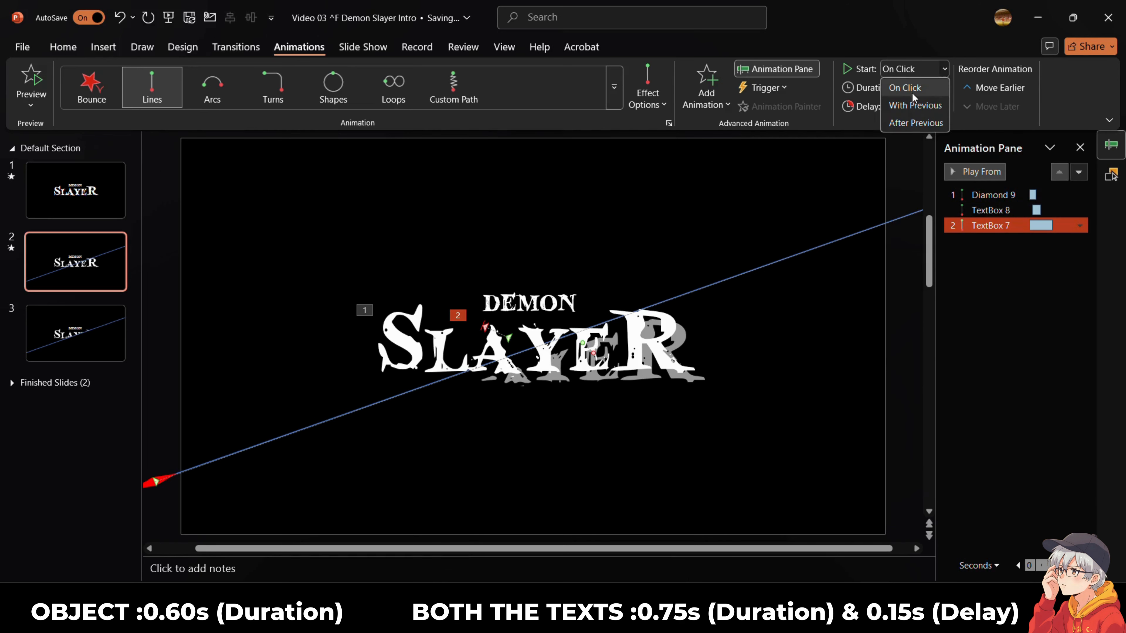
left_click(915, 101)
left_click(937, 92)
left_click(937, 91)
left_click(938, 91)
left_click(938, 91)
left_click(937, 91)
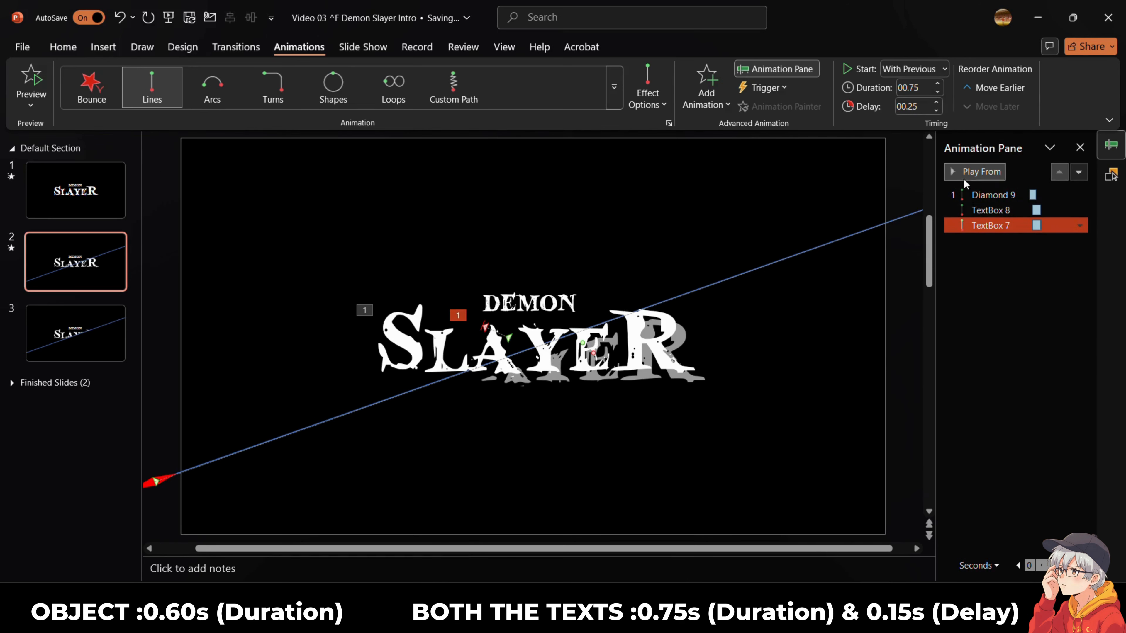
Preview the slicing animation of slide 2 starting from the diamond's motion path.
left_click(985, 196)
left_click(978, 172)
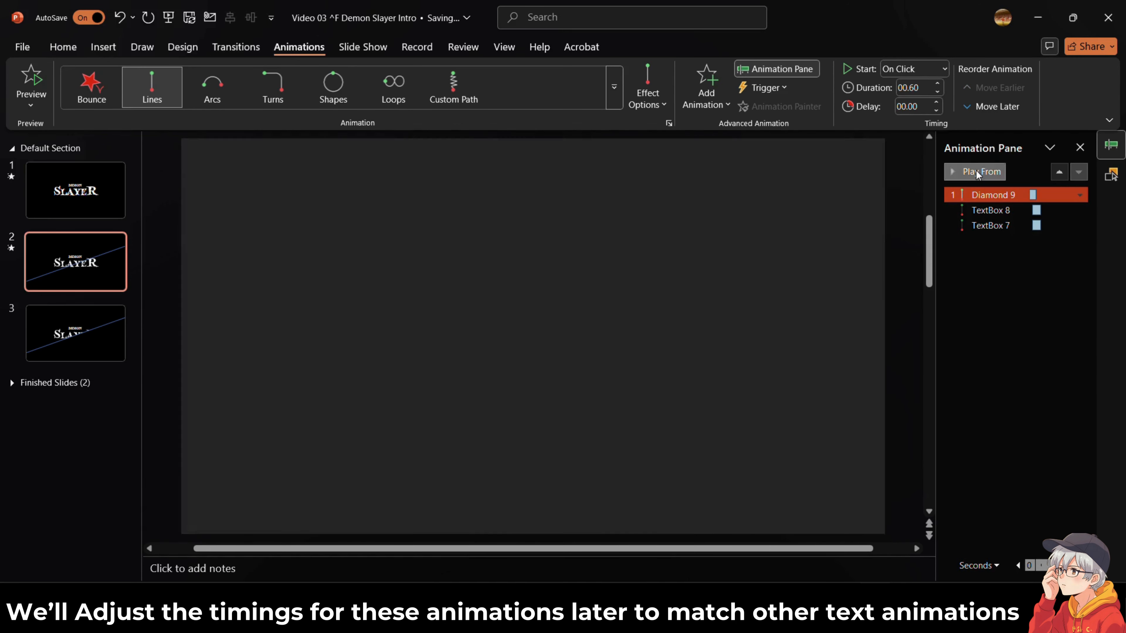
left_click(977, 170)
Delete the blue diagonal guide line from slide 2 and replay the animations from the diamond.
left_click(1111, 173)
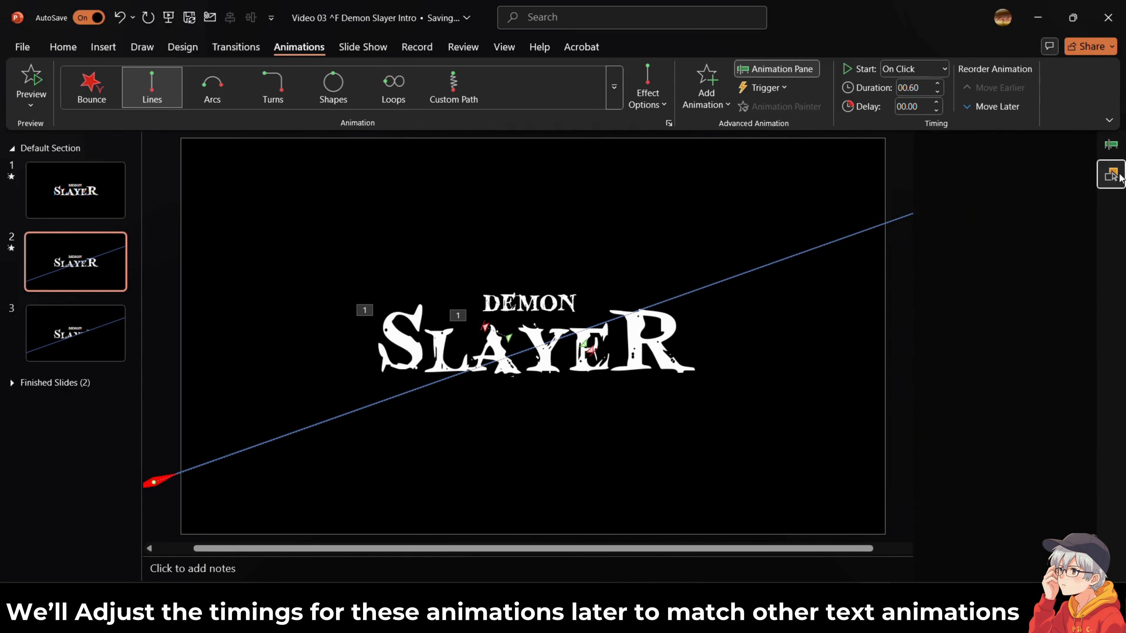
left_click(1010, 234)
key("Delete")
left_click(1111, 145)
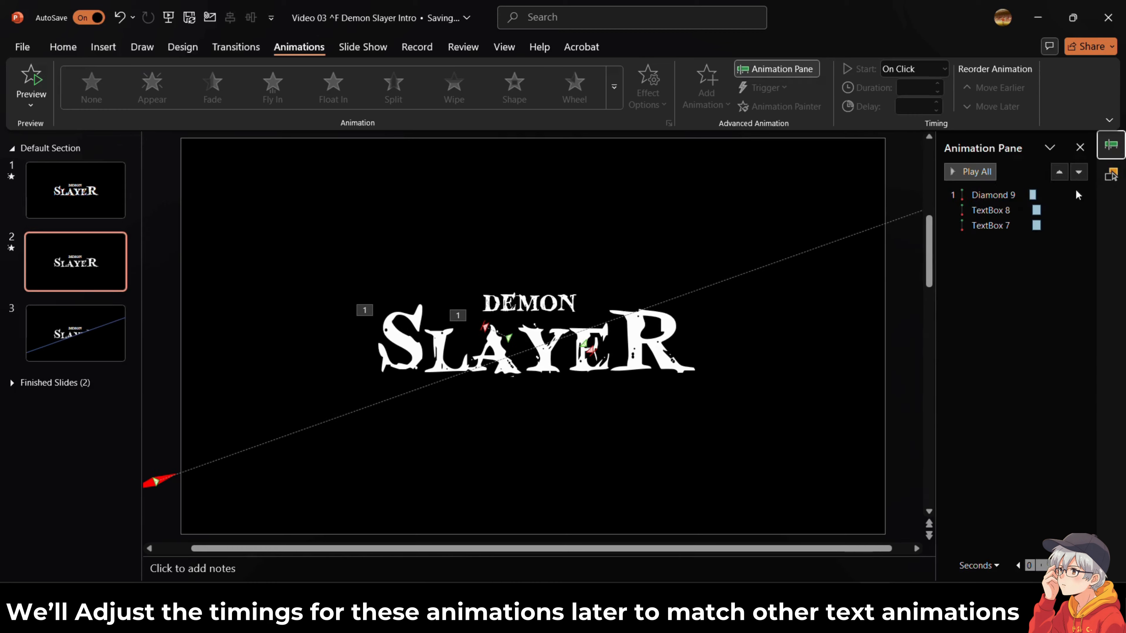
left_click(993, 195)
left_click(991, 175)
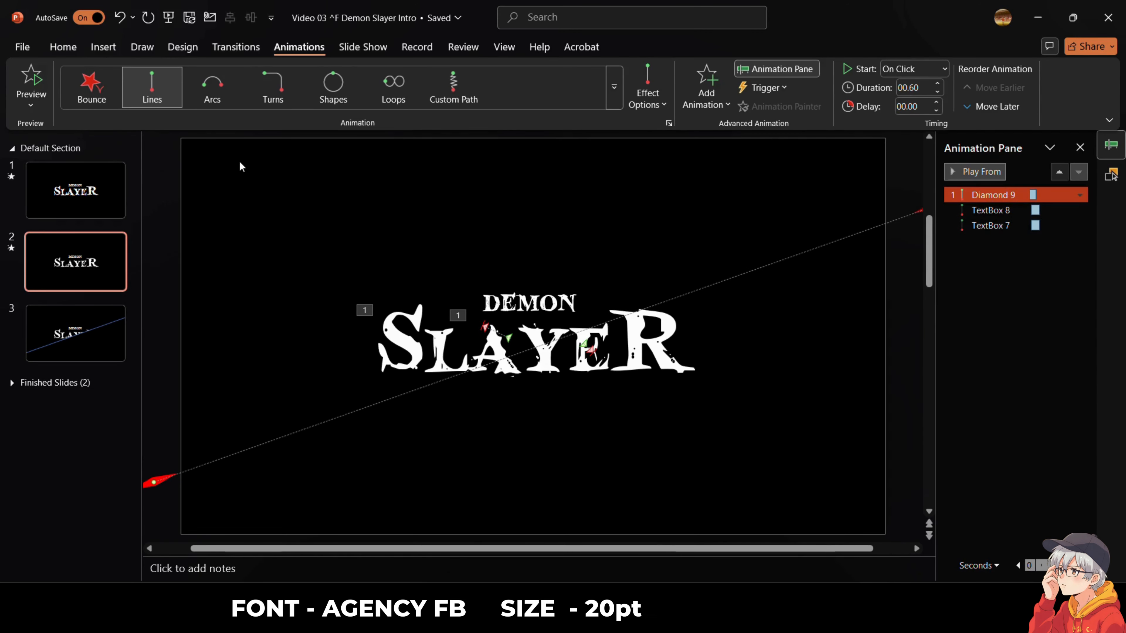
Add the text INFINITY CASTLE ARC centered below SLAYER in white Agency FB, 20 pt, with loose character spacing.
left_click(103, 47)
left_click(248, 111)
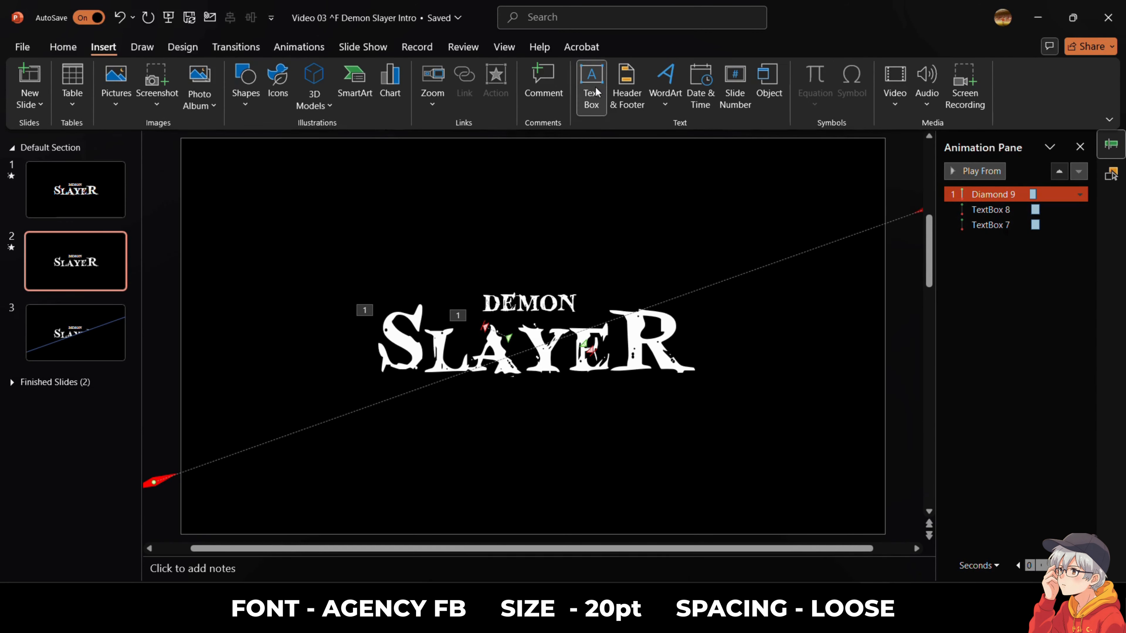
left_click_drag(467, 409, 582, 427)
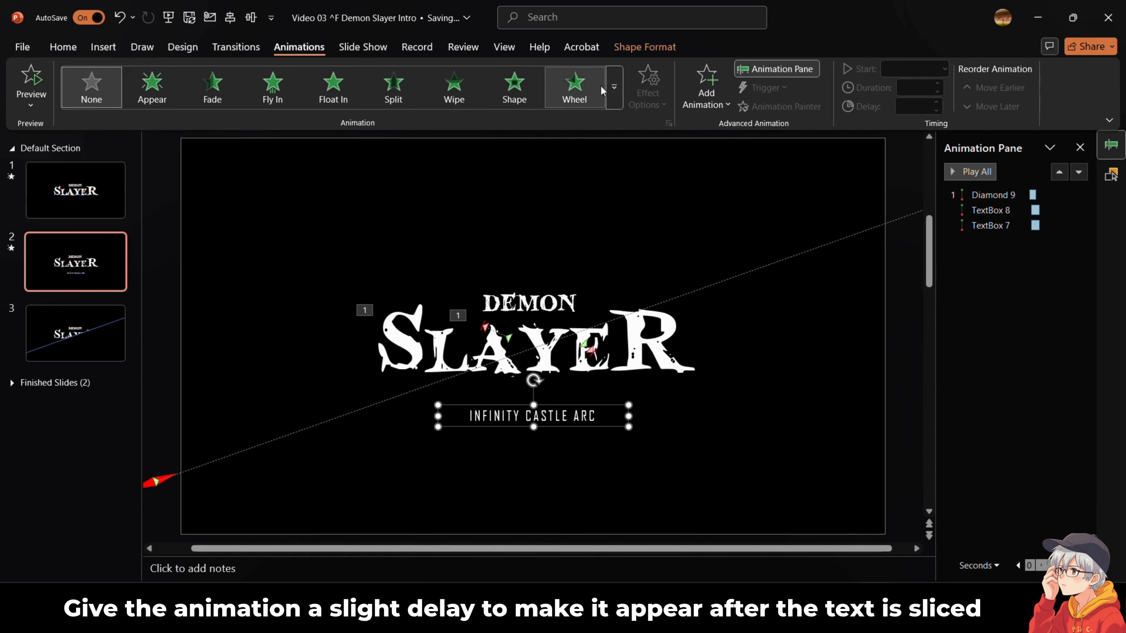
Fade in INFINITY CASTLE ARC With Previous over 2.00 s after a 0.50 s delay, and set the diamond's animation to start With Previous.
left_click(614, 86)
left_click(152, 175)
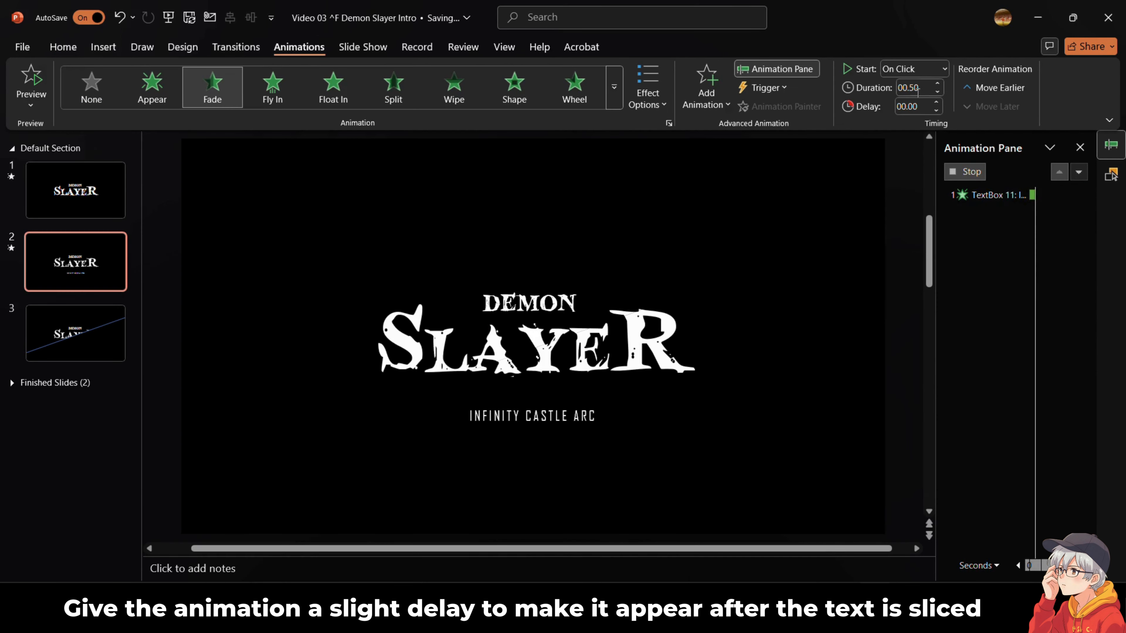
left_click(938, 83)
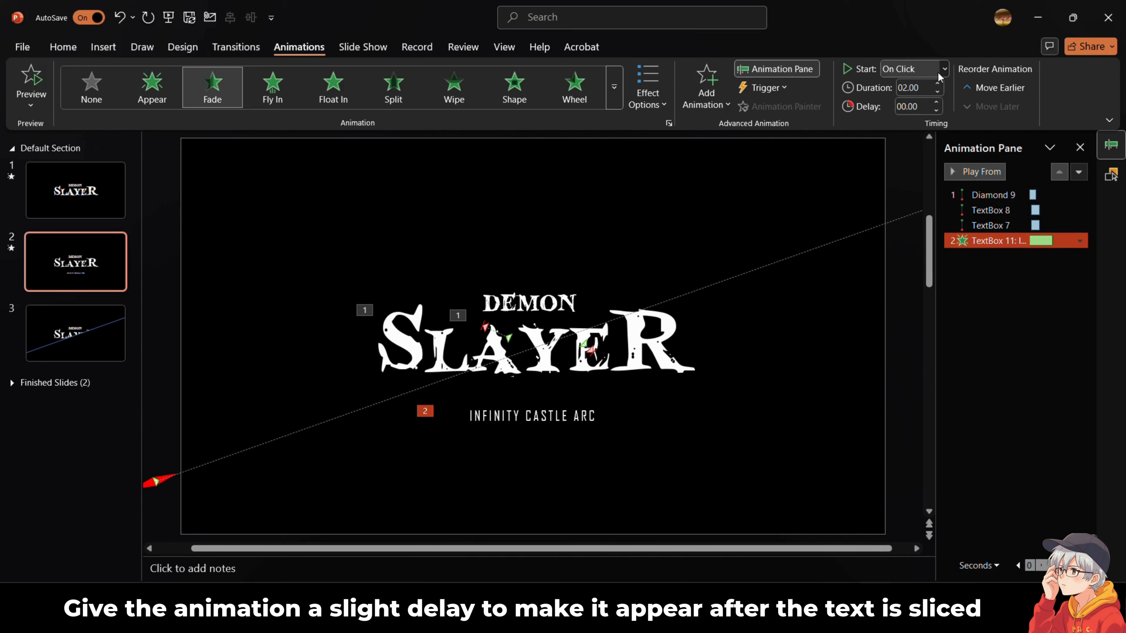
left_click(937, 71)
left_click(929, 113)
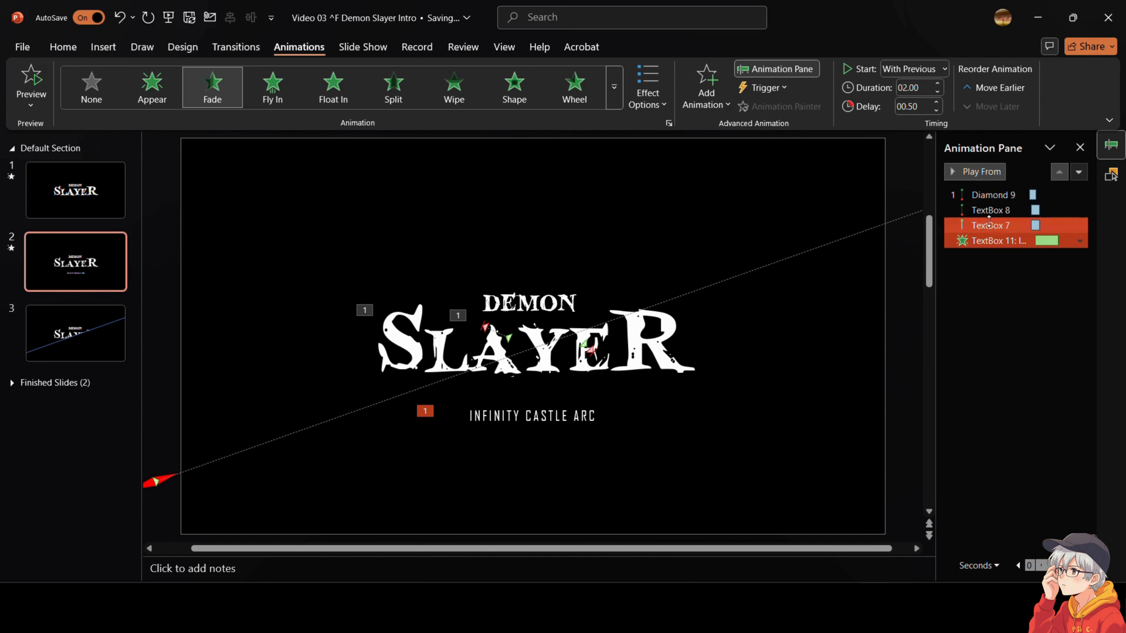
left_click(993, 195)
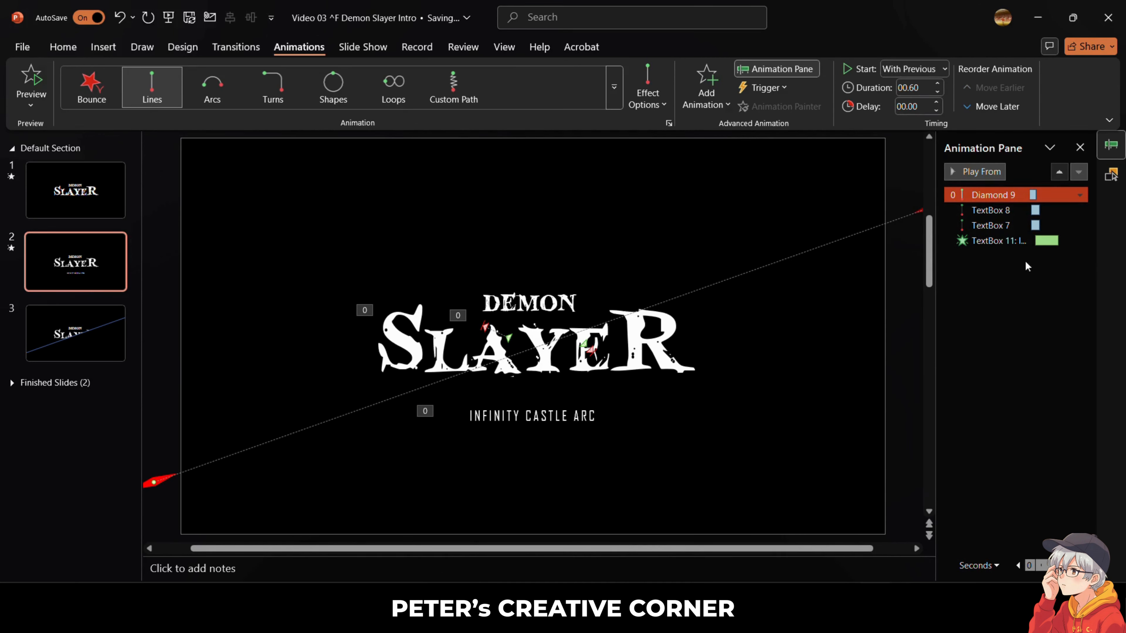
left_click(1026, 281)
Duplicate the DEMON text and set the copy's text fill to red.
left_click(539, 320)
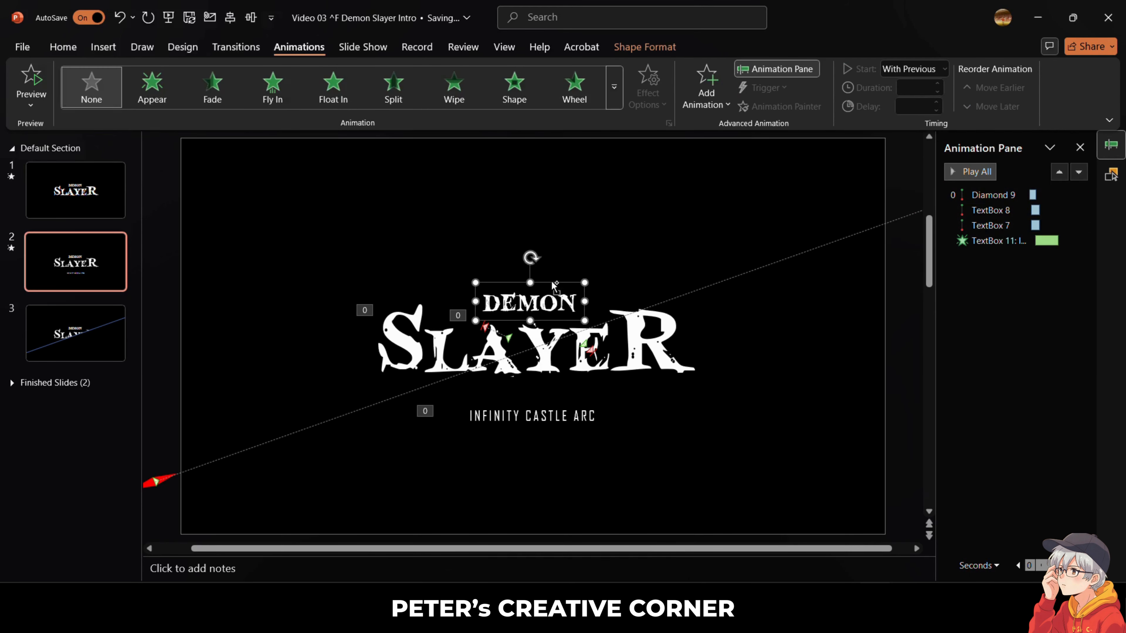
key("ctrl+d")
scroll(552, 283, "up", 4)
left_click(1116, 184)
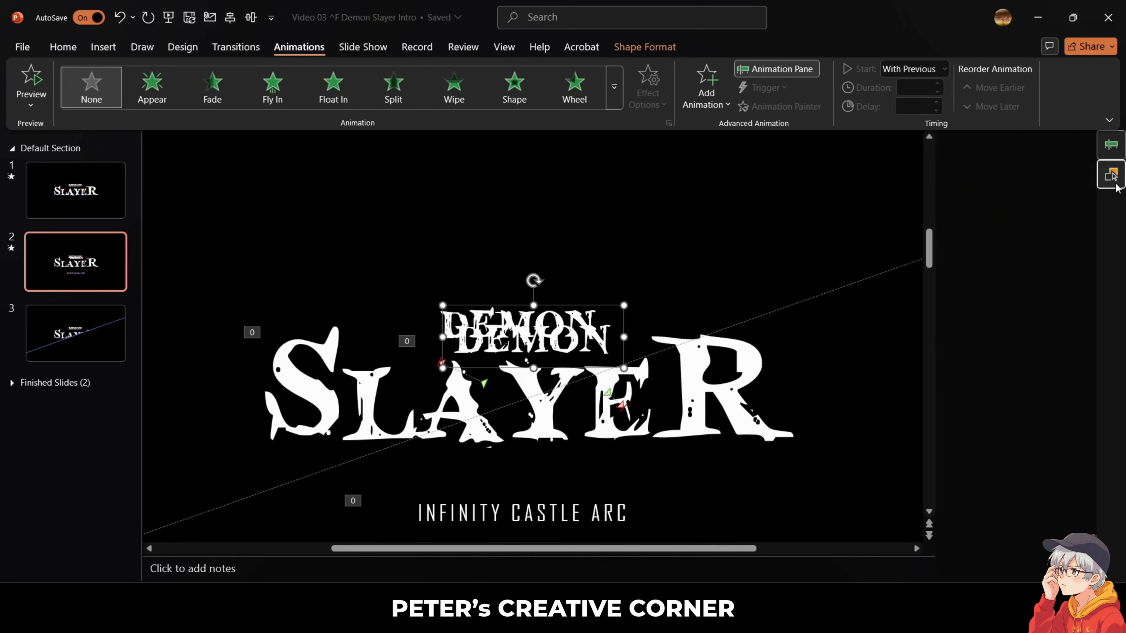
left_click(1112, 151)
right_click(618, 317)
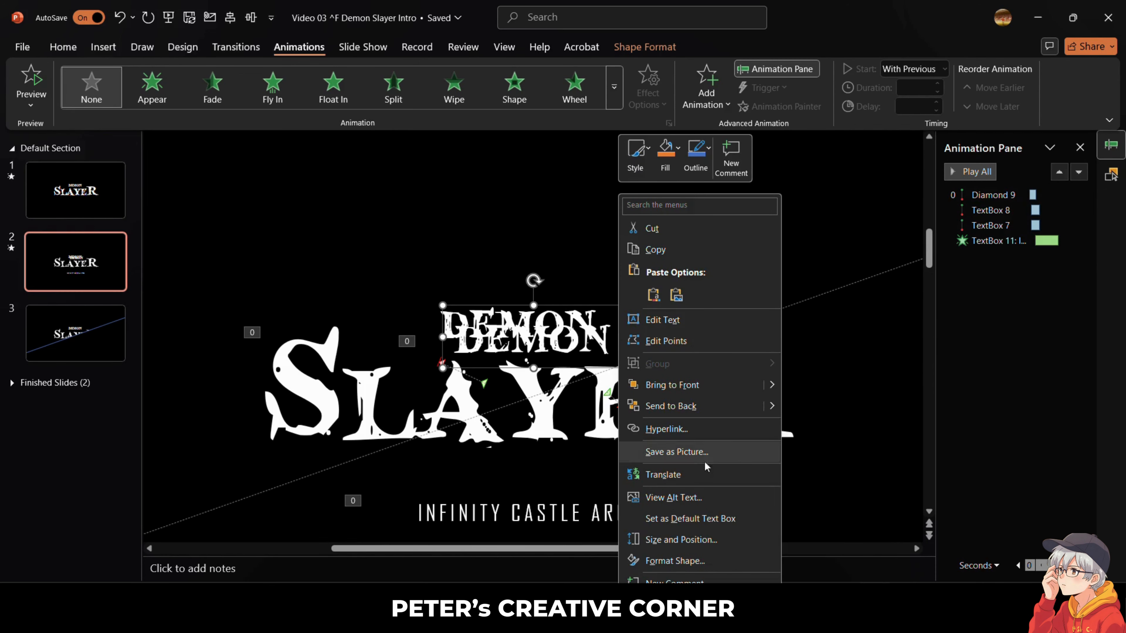
left_click(709, 563)
left_click(1001, 176)
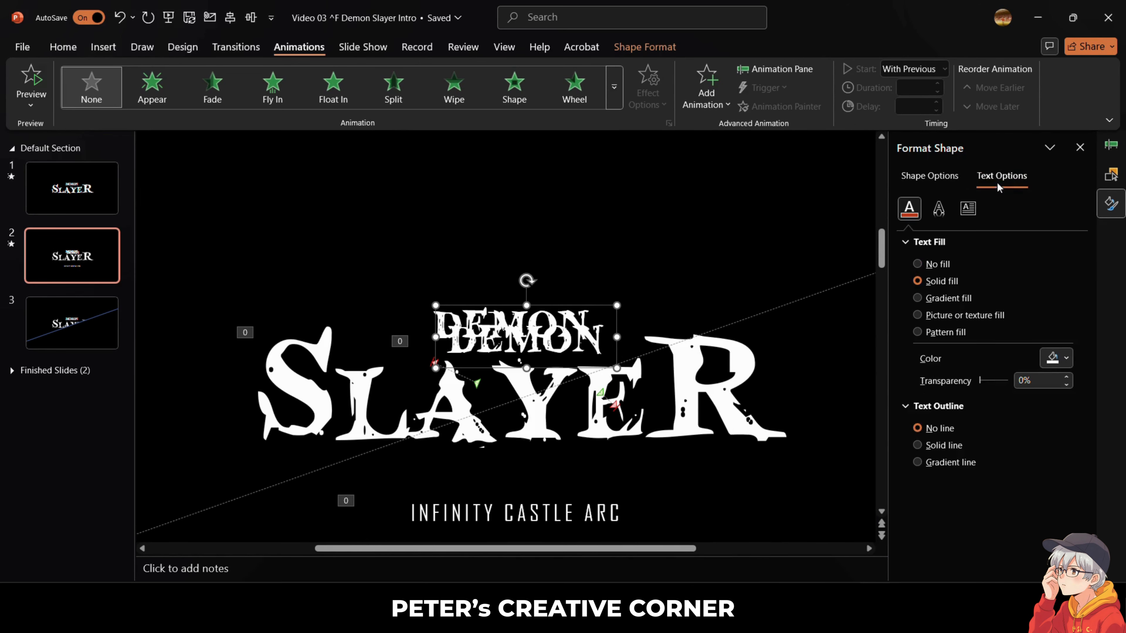
left_click(1056, 358)
left_click(953, 311)
Nudge the red DEMON copy up and left until it exactly covers the white original.
key("Up")
key("Up")
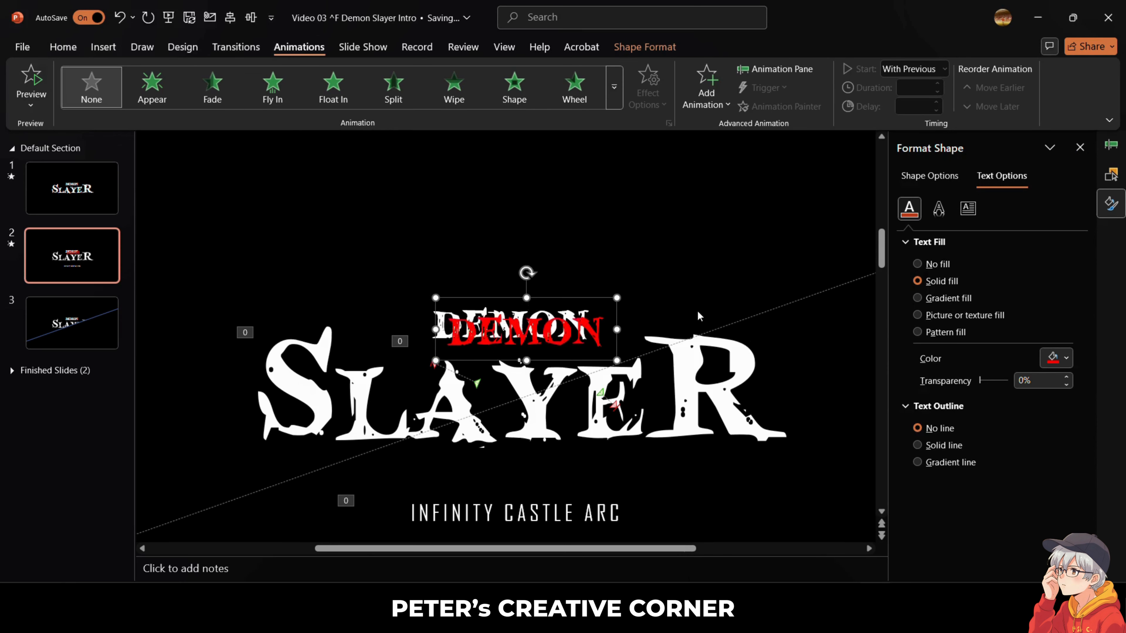
key("Left")
key("ctrl+Left")
key("ctrl+Left")
key("ctrl+Left")
key("ctrl+Left")
key("ctrl+Left")
key("ctrl+Left")
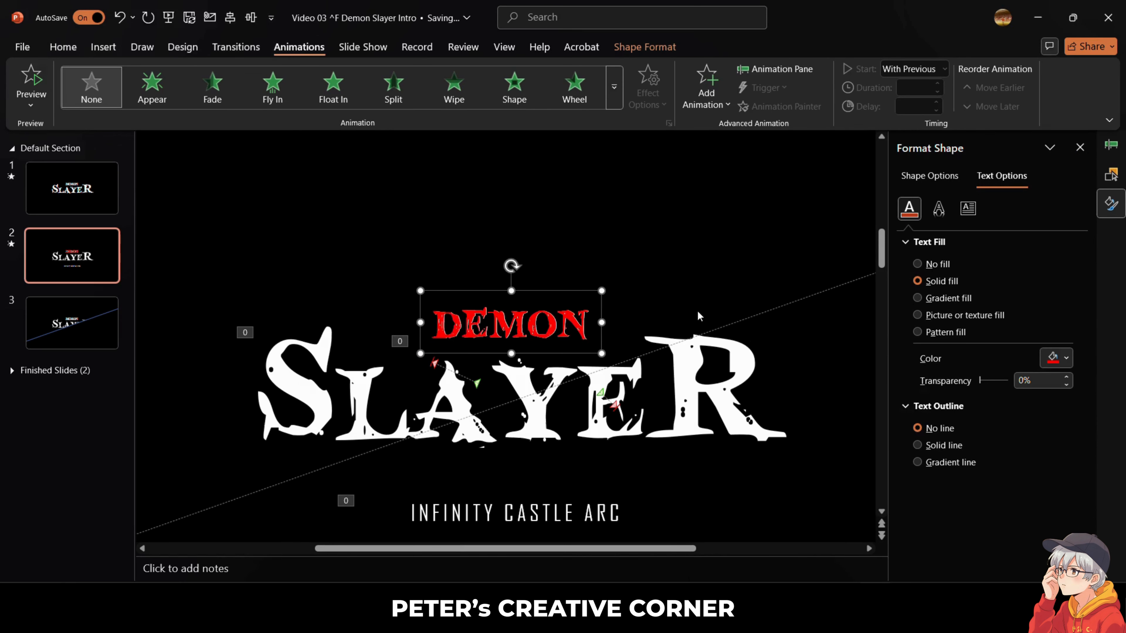
Apply a Wipe entrance to the red DEMON text, starting With Previous, with a 2.00 s duration and no delay.
left_click(454, 86)
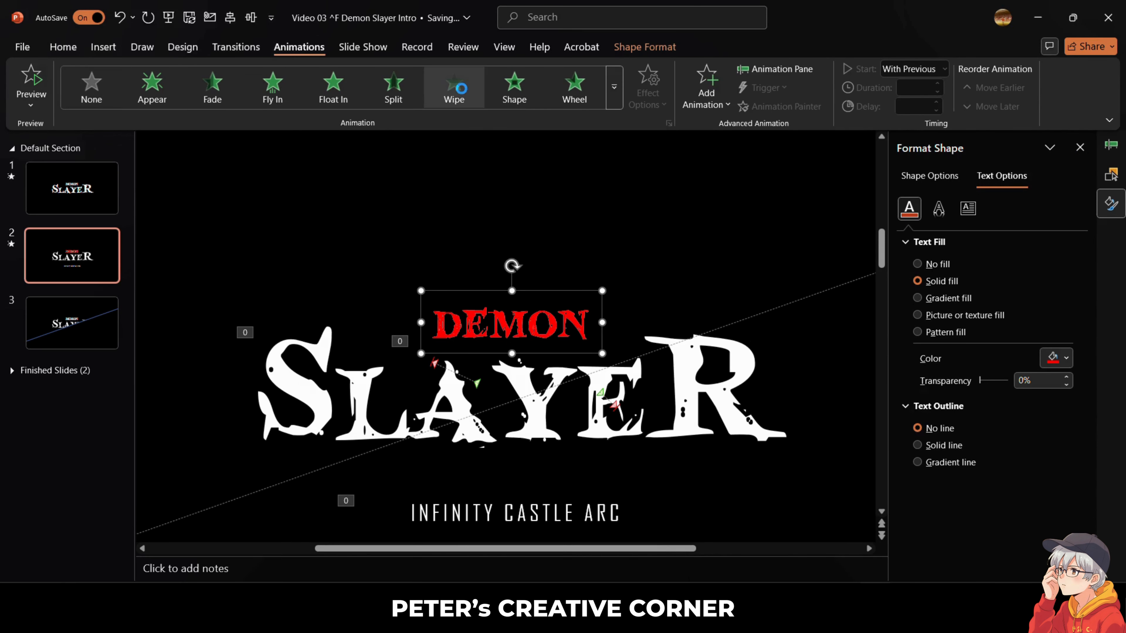
left_click(945, 69)
left_click(930, 103)
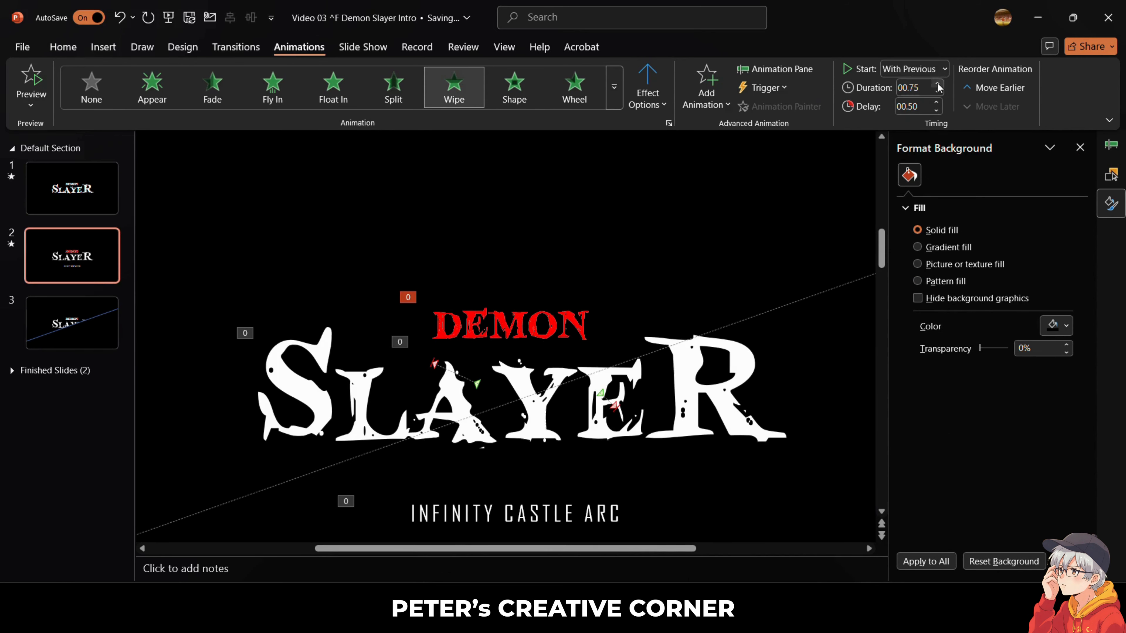
left_click(937, 84)
left_click(938, 84)
left_click(937, 84)
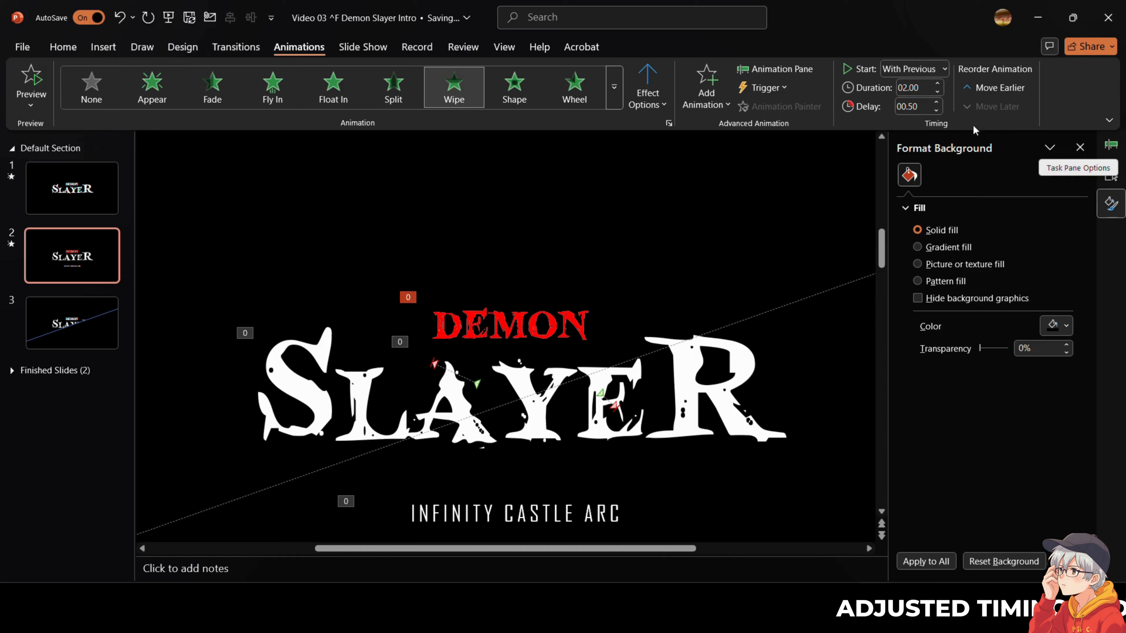
left_click(1080, 146)
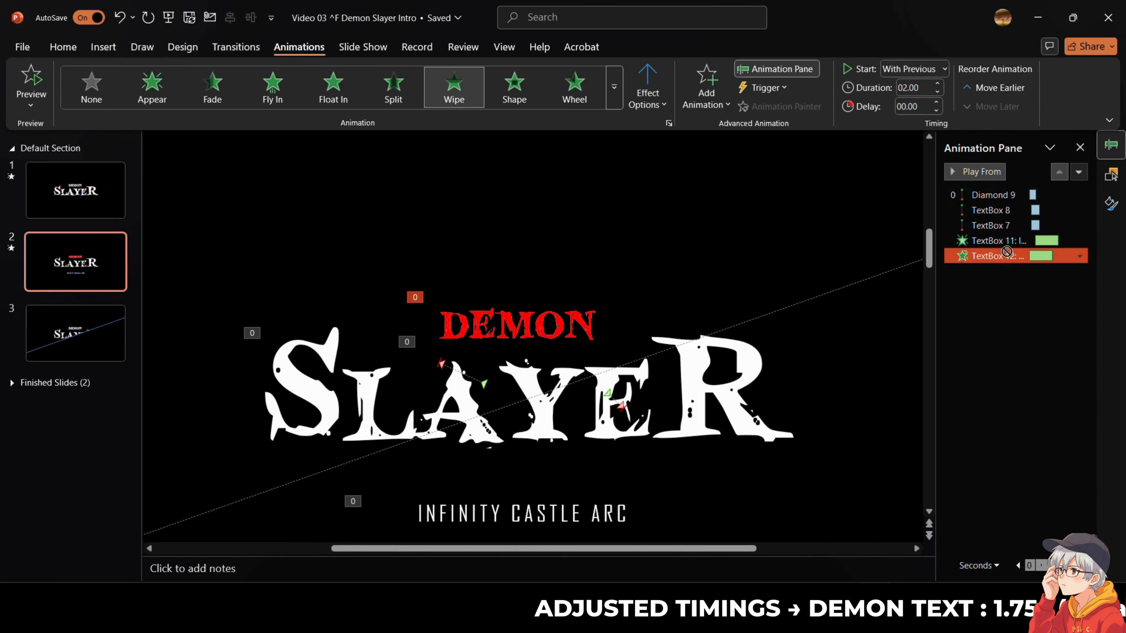
Move the red DEMON text's Wipe to the start of the animation order and select the diamond's animation.
left_click_drag(1006, 257, 999, 188)
left_click(980, 210)
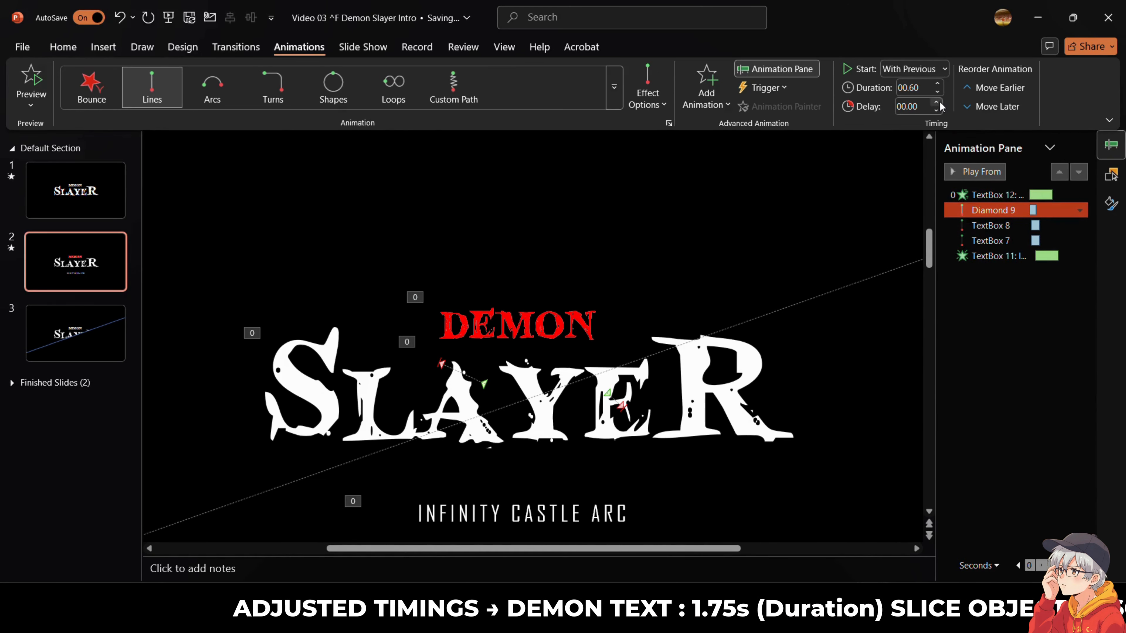
Set the animation delay to 0.50 s for the diamond and 0.65 s for both sliced halves of the SLAYER text.
left_click(964, 226)
left_click(936, 103)
left_click(936, 103)
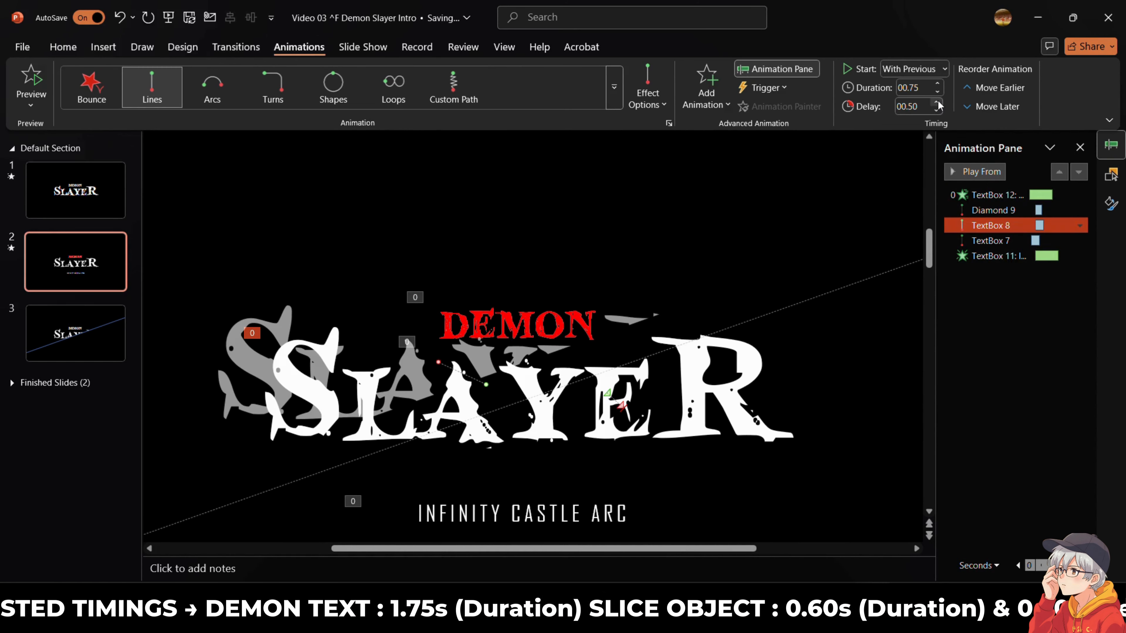
left_click(936, 103)
left_click(917, 103)
key("BackSpace")
key("BackSpace")
type("6")
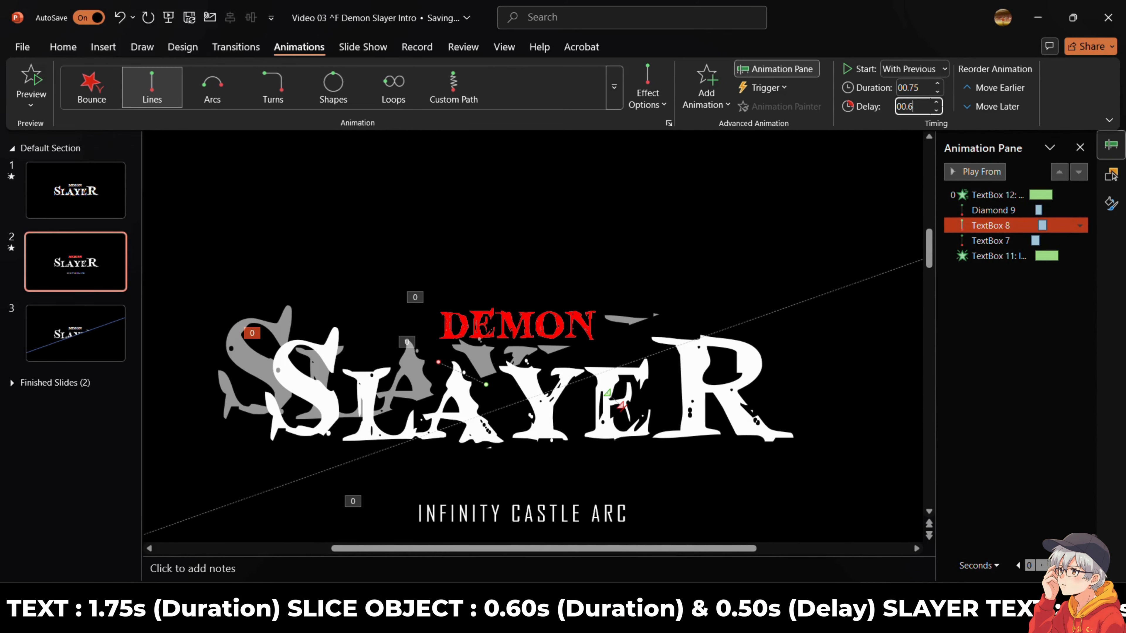
right_click(965, 241)
left_click(919, 107)
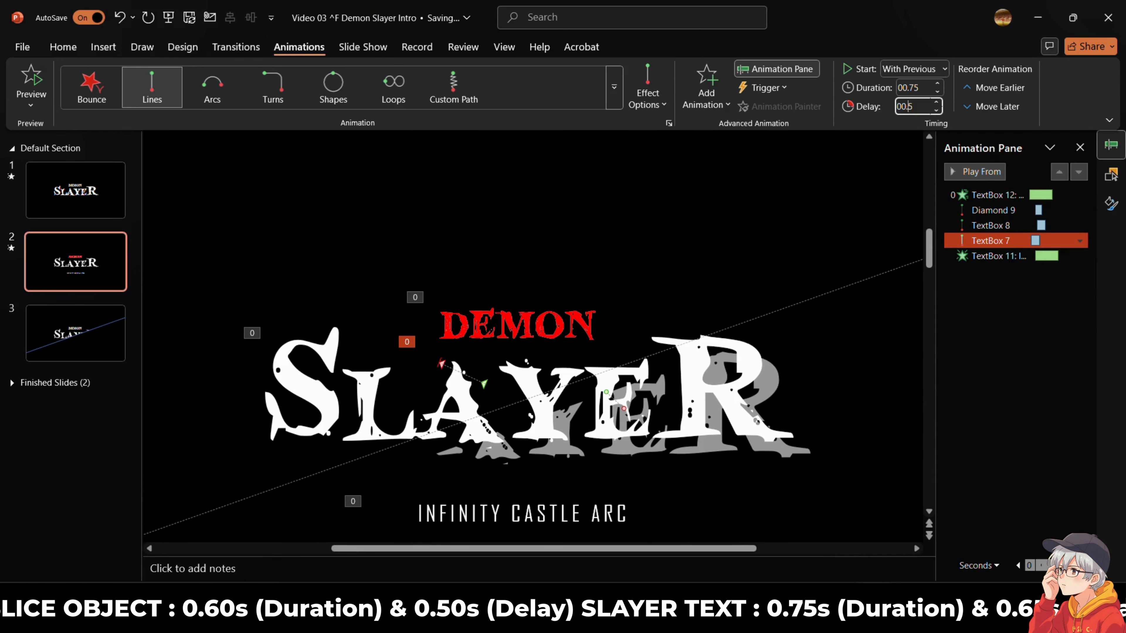
left_click(992, 286)
Set the red DEMON text's Wipe to From Left with a 1.75 s duration and preview the animation sequence.
left_click(991, 195)
scroll(847, 222, "down", 5)
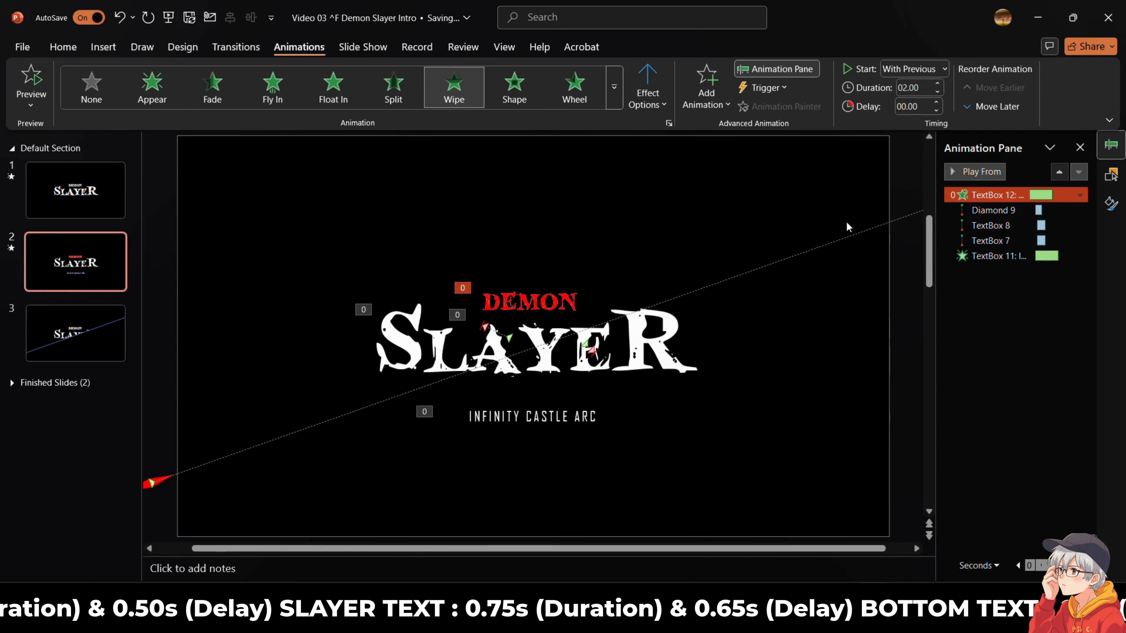
left_click(982, 173)
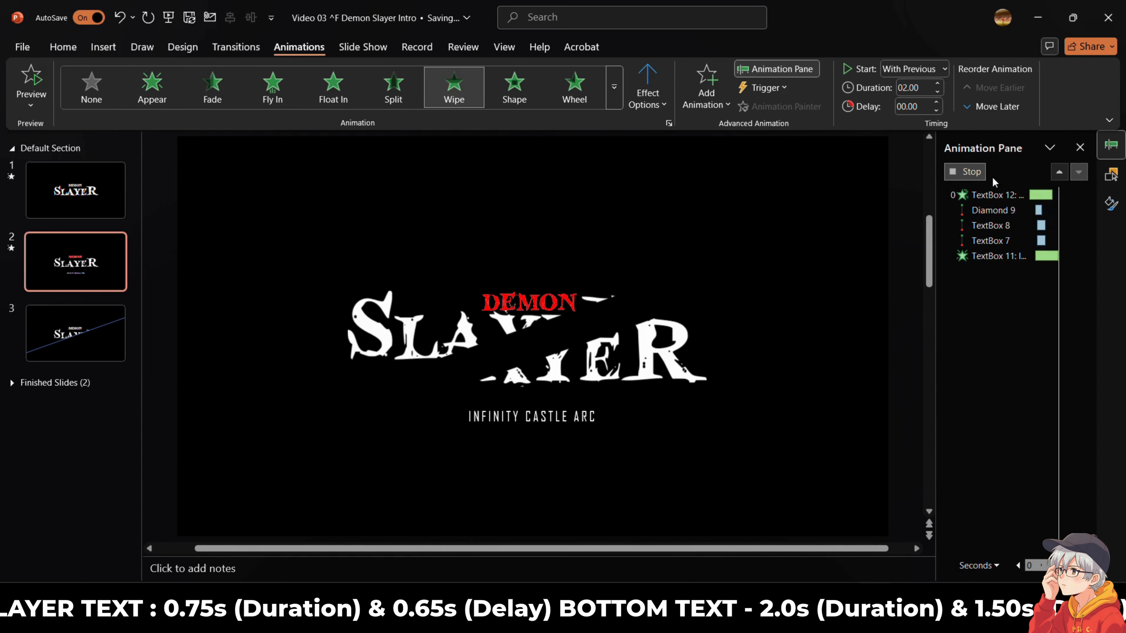
left_click(938, 92)
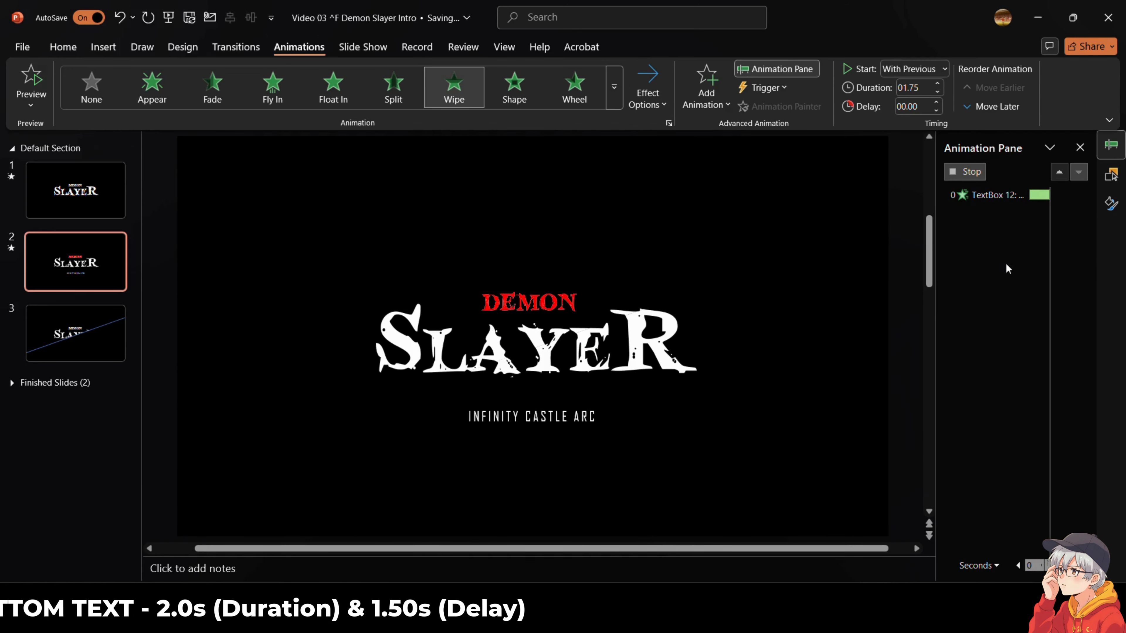
left_click(998, 195)
left_click(984, 170)
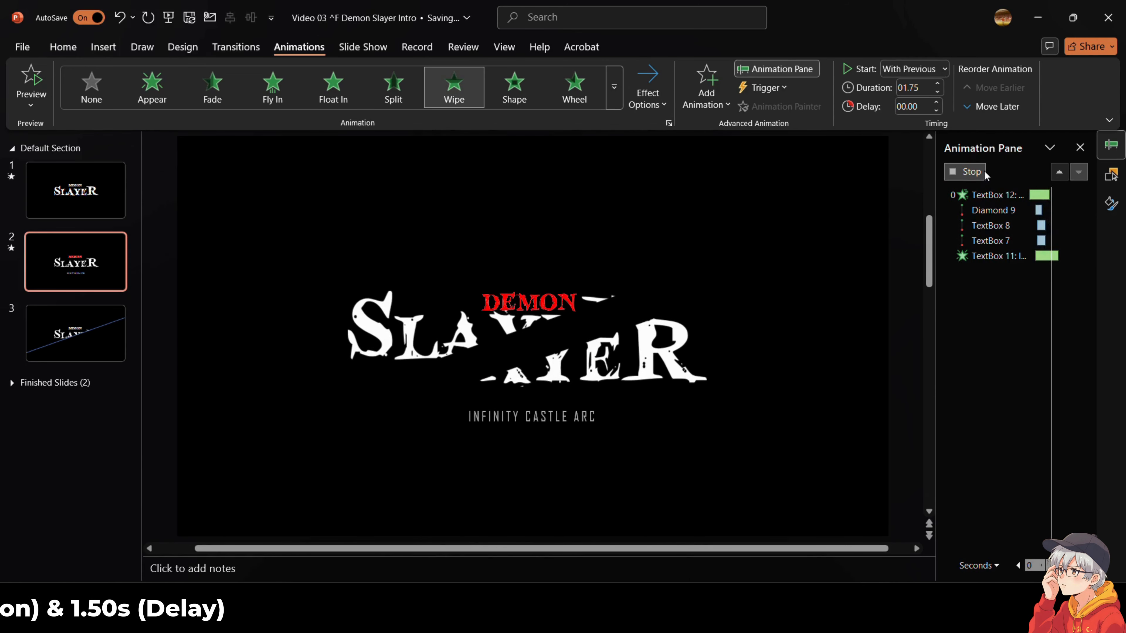
Set the INFINITY CASTLE ARC subtitle's Fade delay to 1.50 s and replay the sequence from the beginning.
left_click(1039, 257)
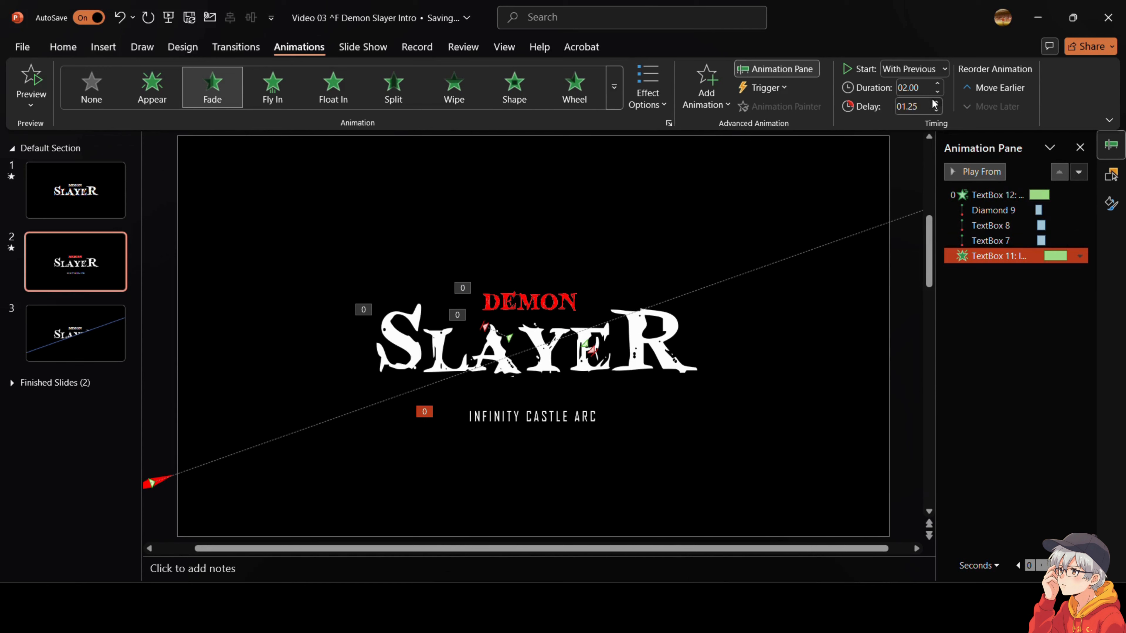
left_click(988, 195)
left_click(979, 172)
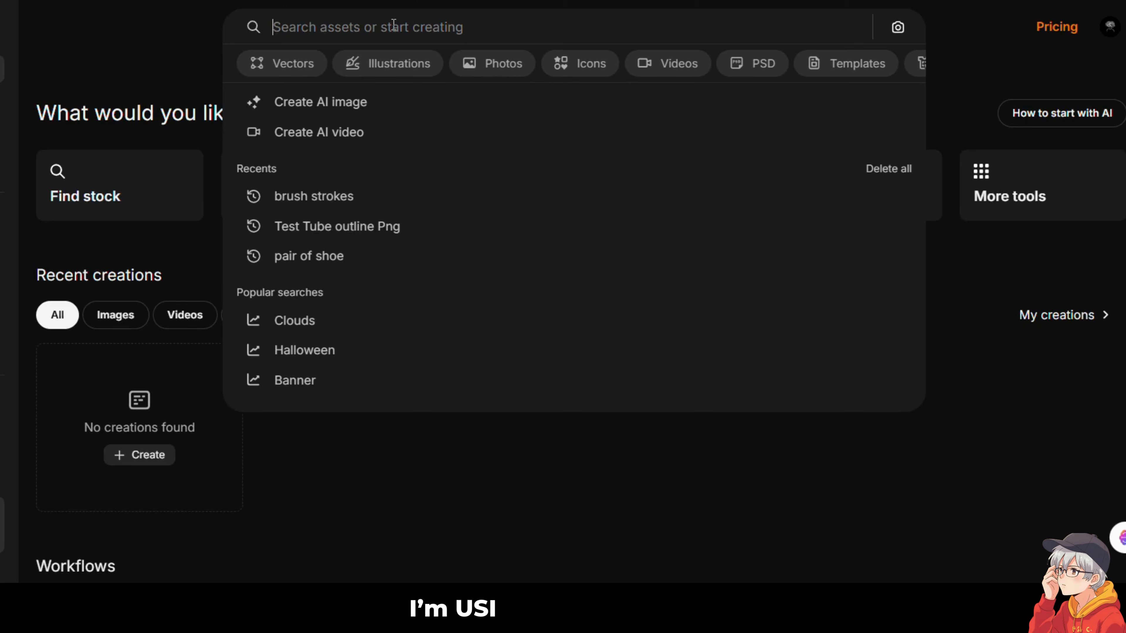
On Freepik, search for "brush strokes" and download the Brush Stroke Collection vector as a JPG.
type("strokes")
key("Return")
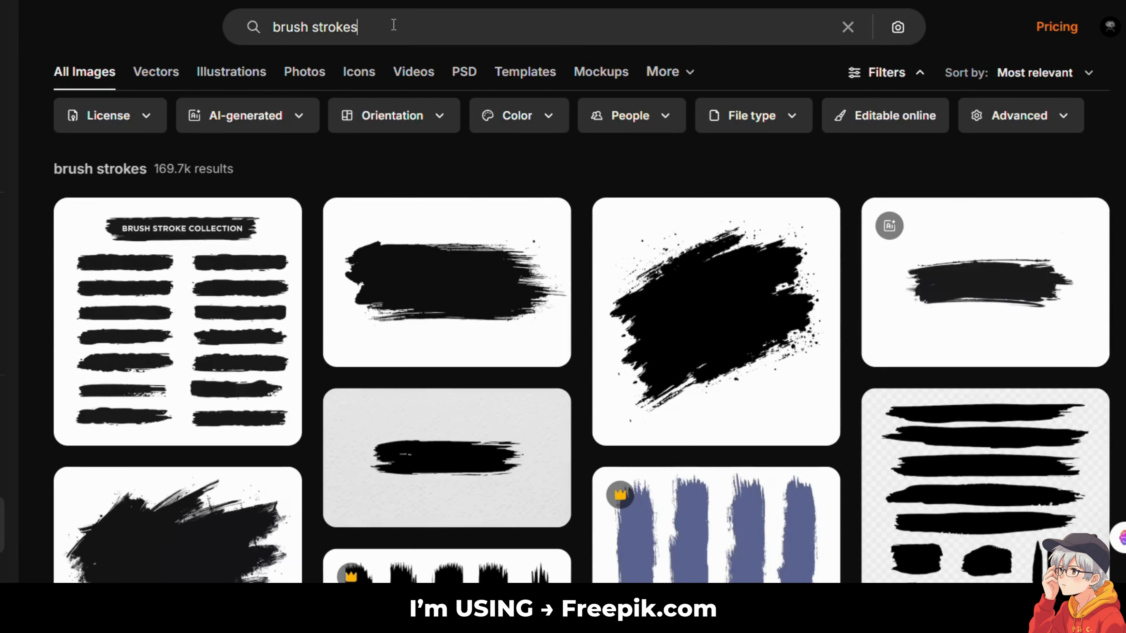
left_click(208, 289)
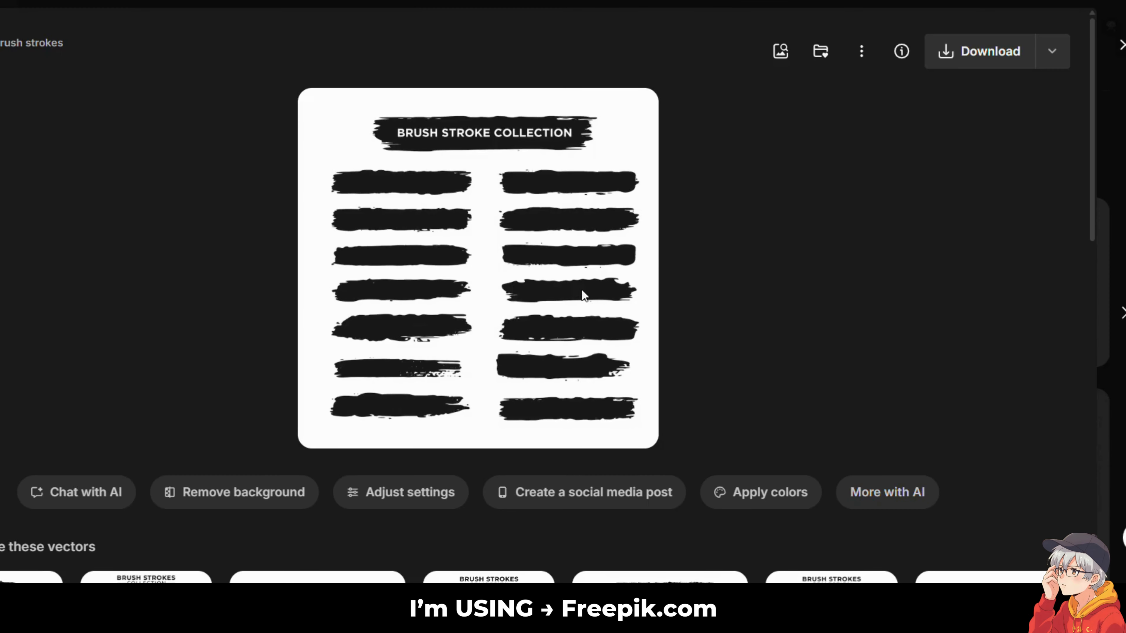
left_click(1045, 58)
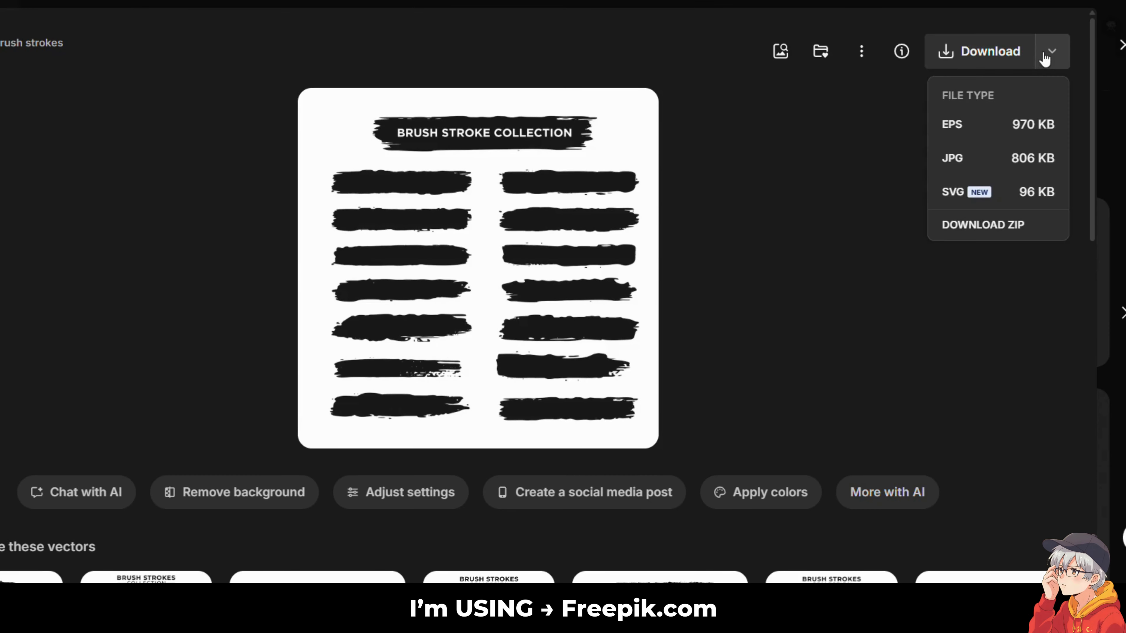
left_click(979, 166)
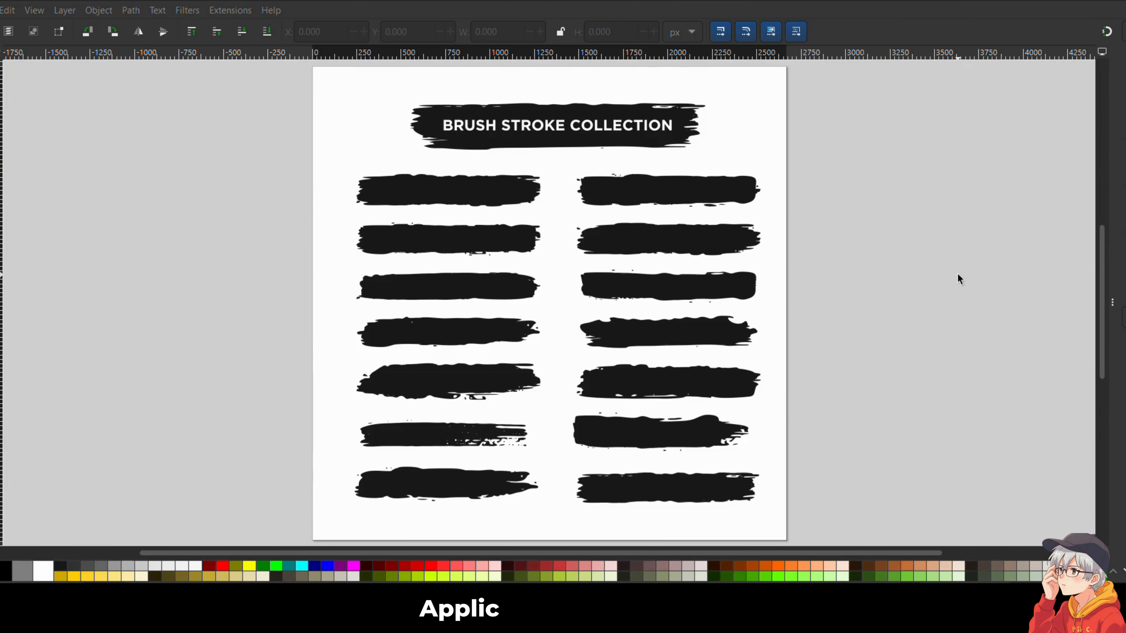
In Inkscape, trace the brush stroke JPG into vector paths with a single-scan Brightness cutoff bitmap trace.
left_click_drag(1110, 305, 1003, 304)
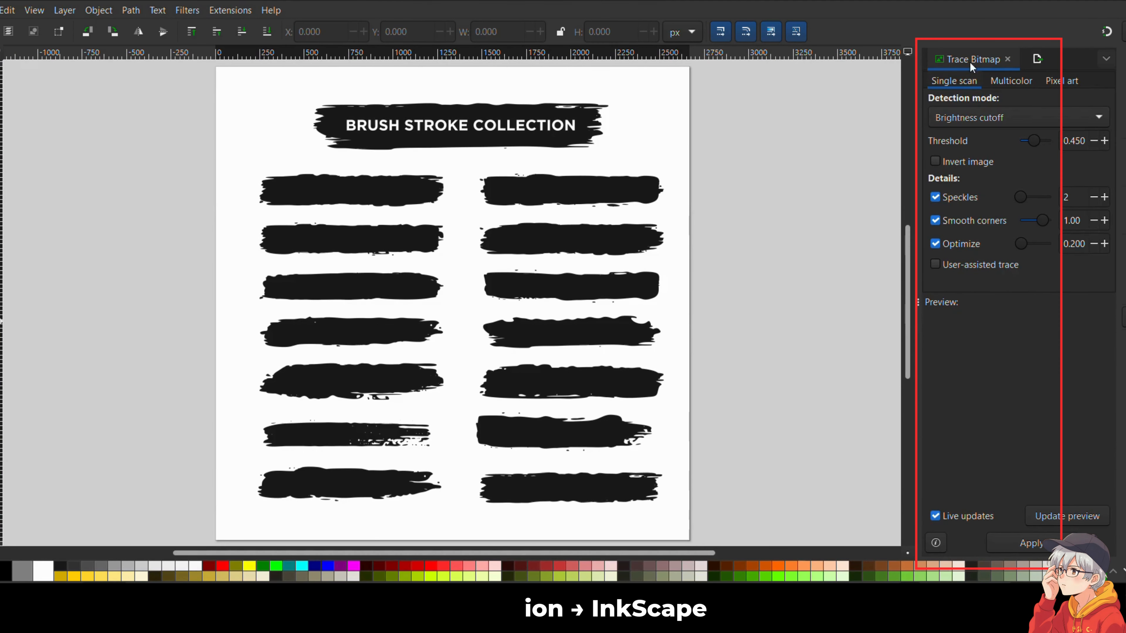
left_click(680, 367)
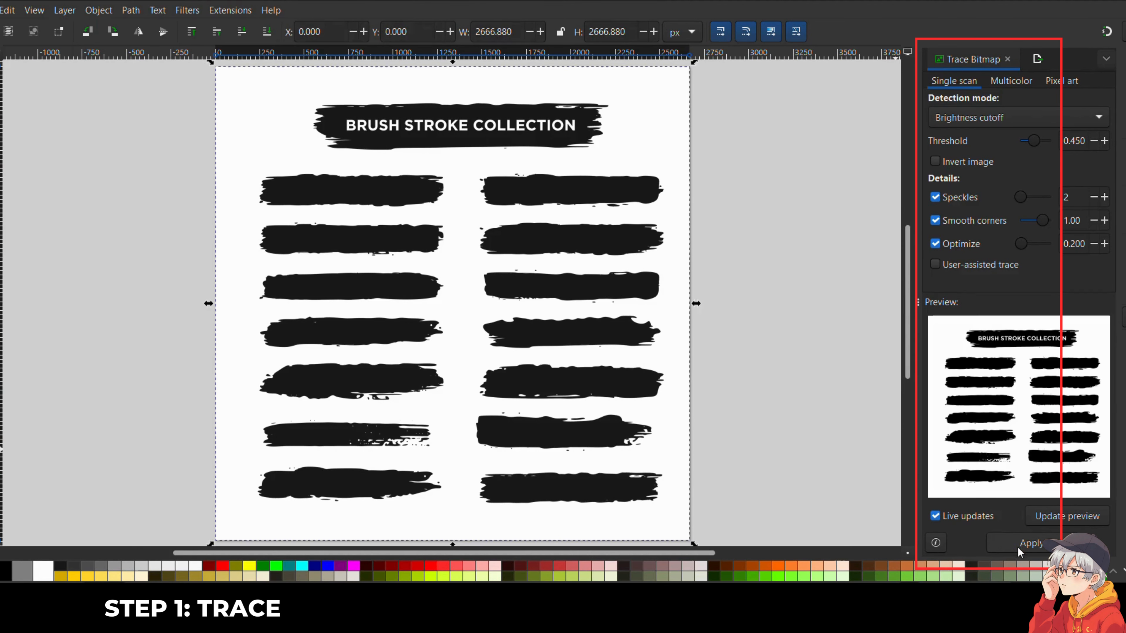
left_click(1020, 549)
double_click(570, 288)
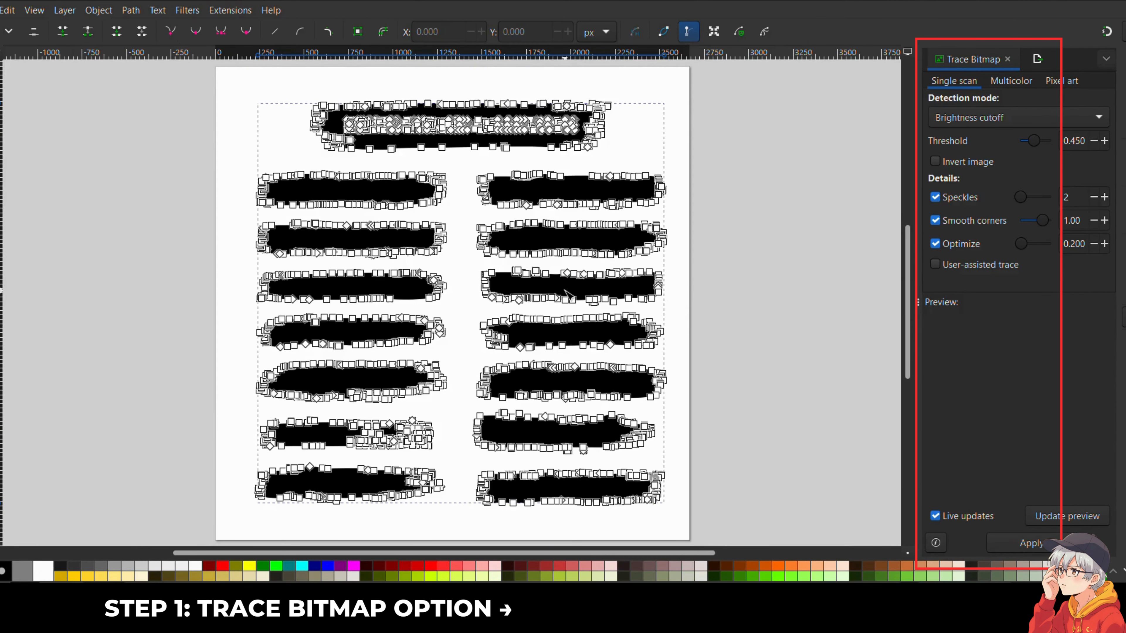
left_click(724, 274)
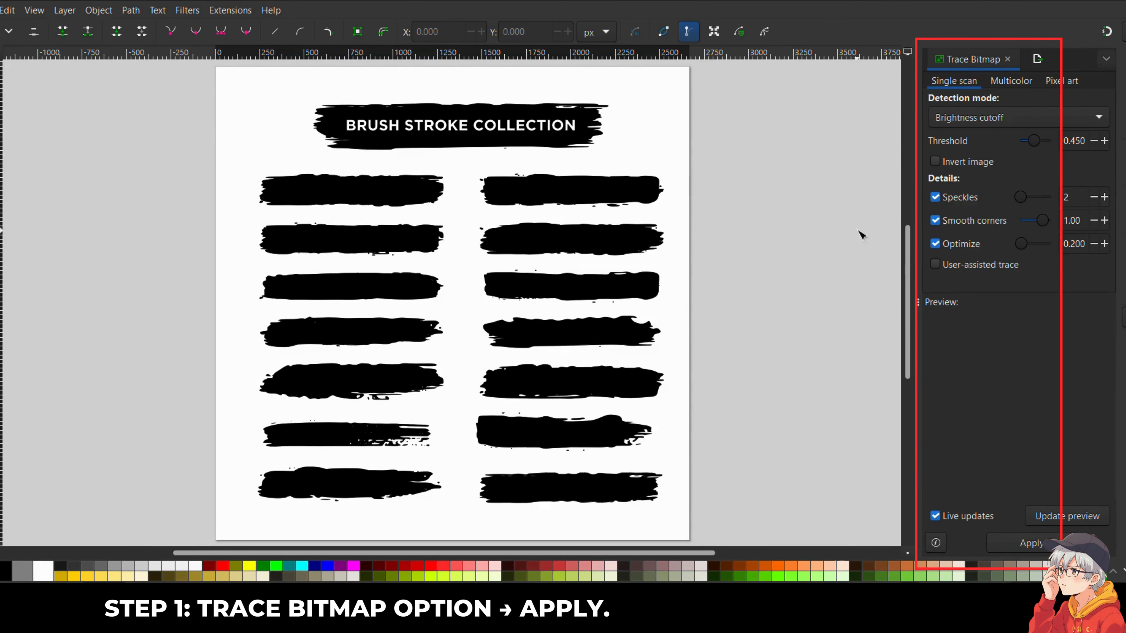
Export the traced brush stroke page as a Plain SVG file.
left_click(1037, 58)
left_click(1033, 513)
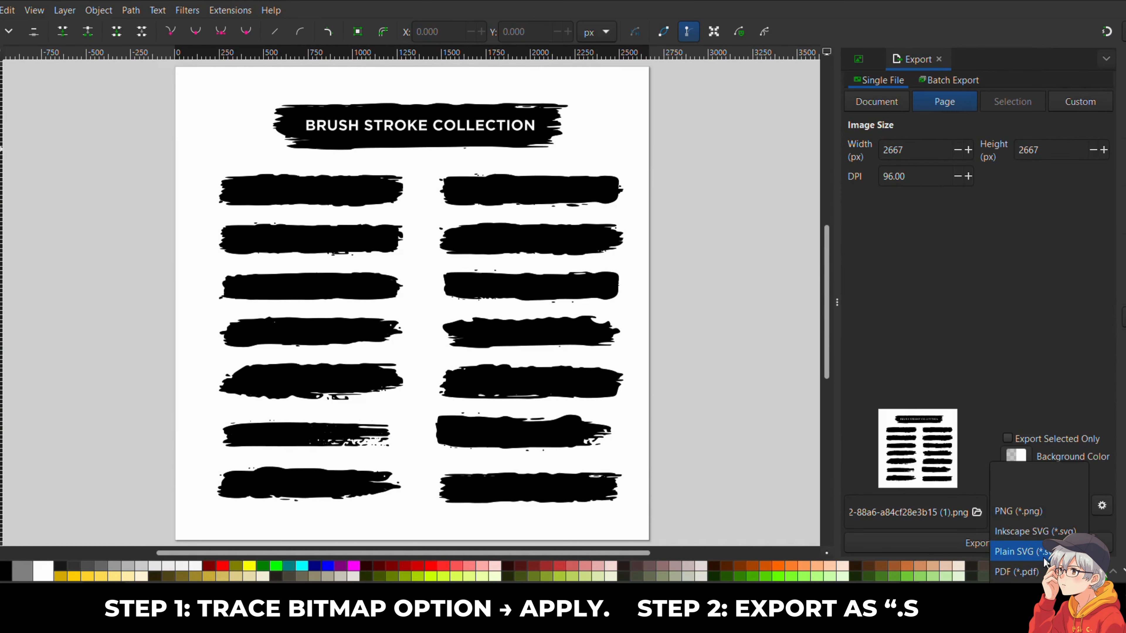
left_click(1046, 460)
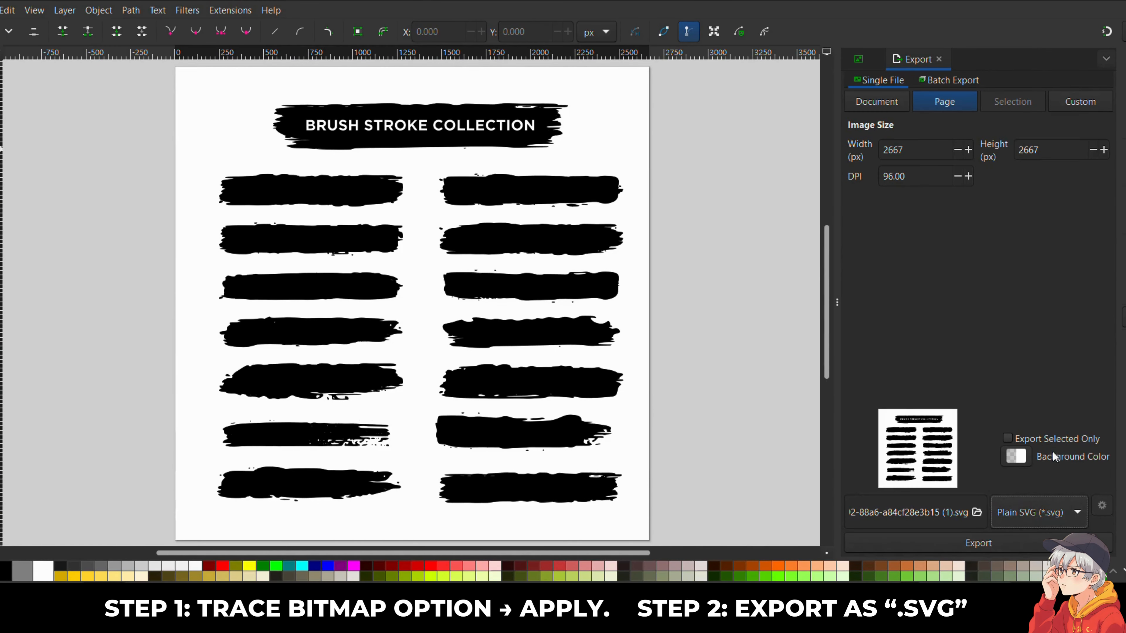
left_click(1009, 542)
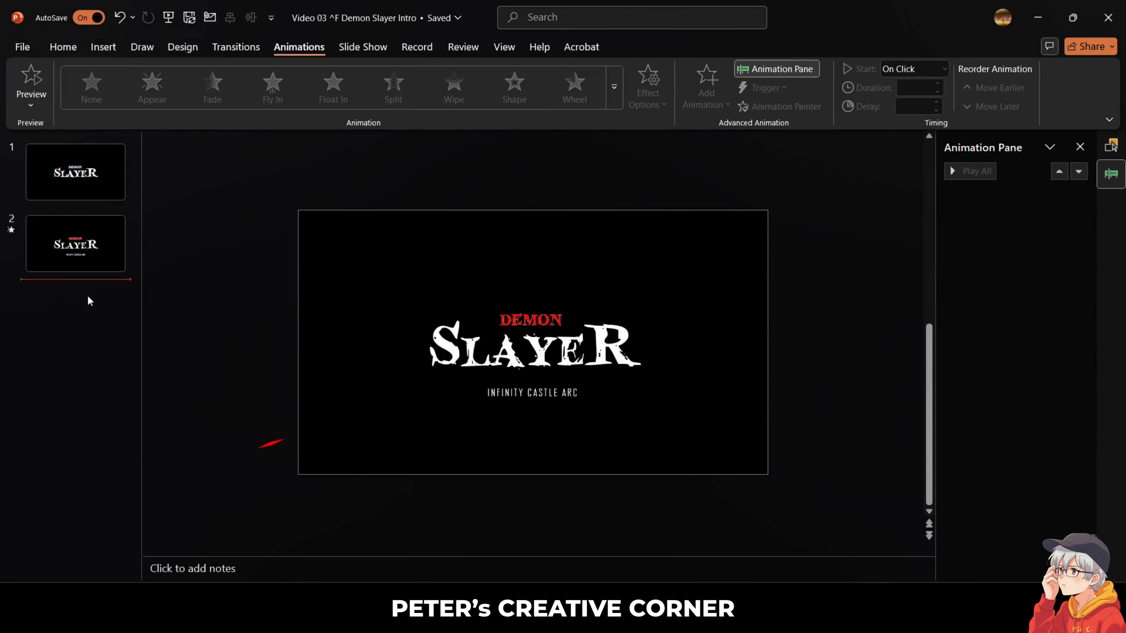
In PowerPoint, add a third slide and fill its background with the blue-faced Demon Slayer character image.
key("Return")
right_click(679, 336)
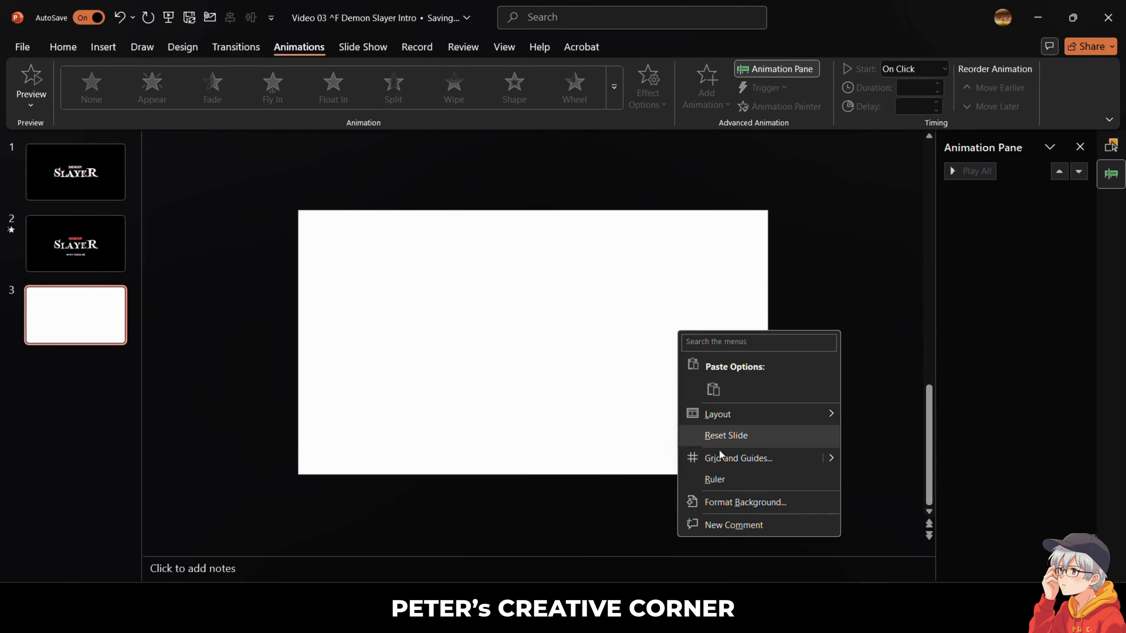
left_click(721, 503)
left_click(963, 266)
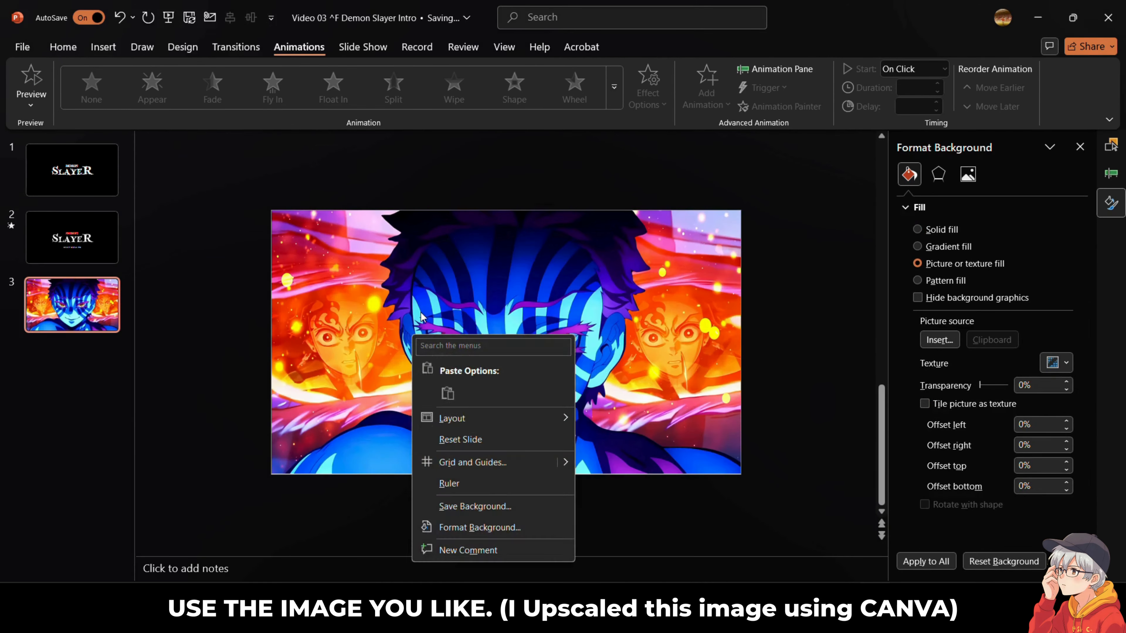
left_click(423, 318)
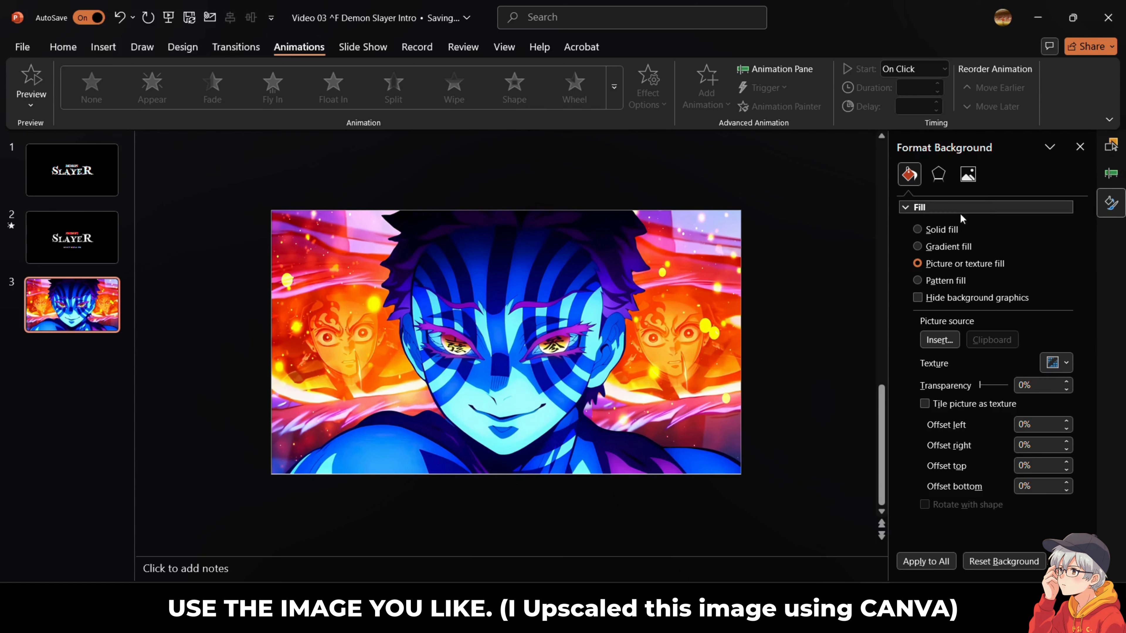
left_click(1111, 145)
left_click(1112, 201)
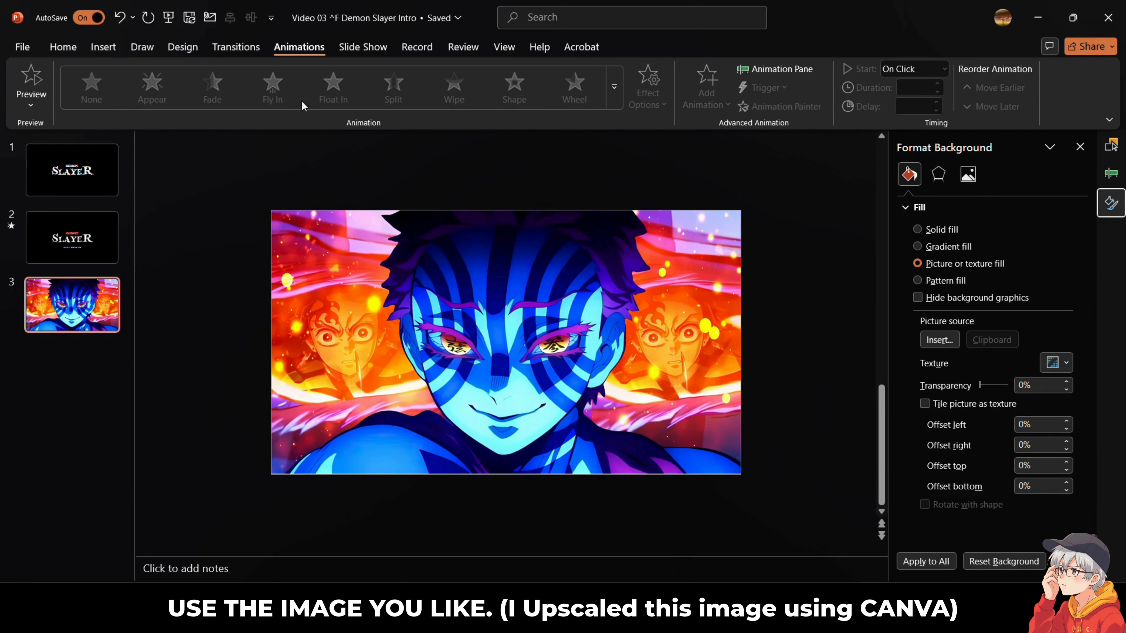
Draw a rectangle covering the whole third slide, filled black with no outline.
left_click(103, 46)
left_click(246, 84)
left_click(282, 136)
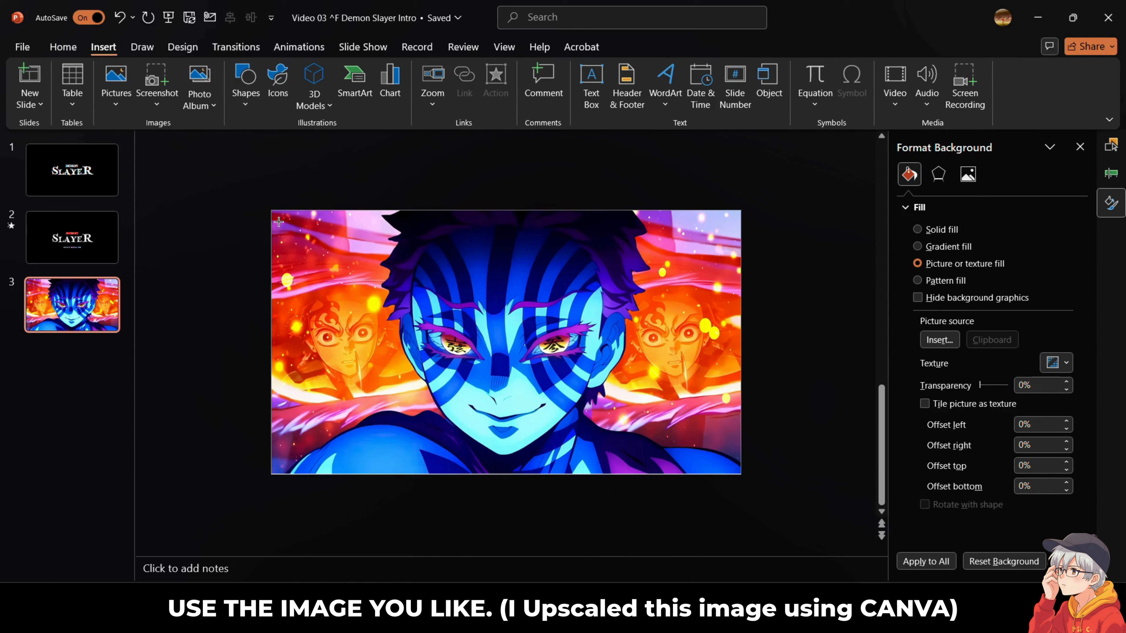
mouse_move(271, 209)
left_mouse_down()
mouse_move(749, 401)
mouse_move(741, 474)
left_mouse_up()
left_click(1060, 375)
left_click(949, 161)
left_click(917, 445)
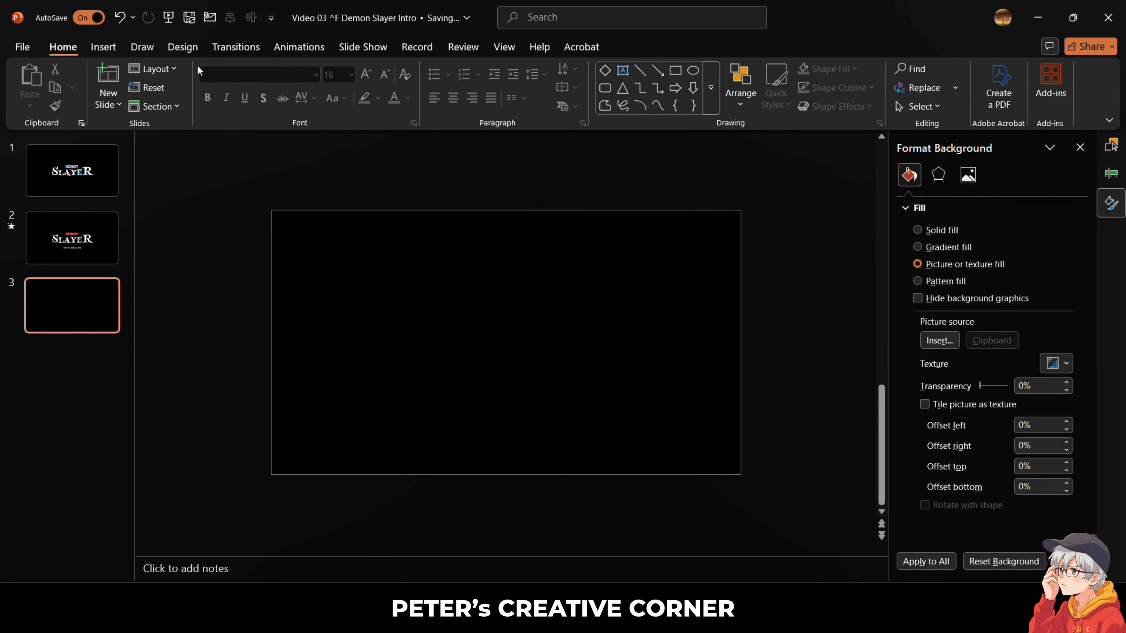
Insert the traced brush stroke SVG onto the third slide and convert it to editable shapes.
left_click(103, 47)
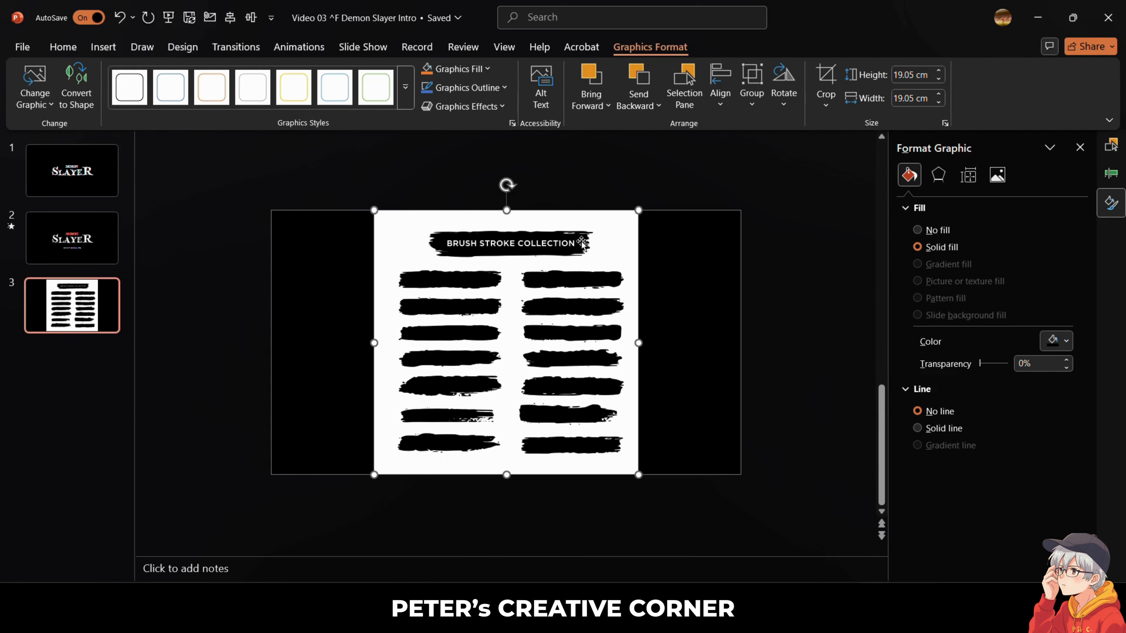
left_click(76, 84)
left_click(560, 277)
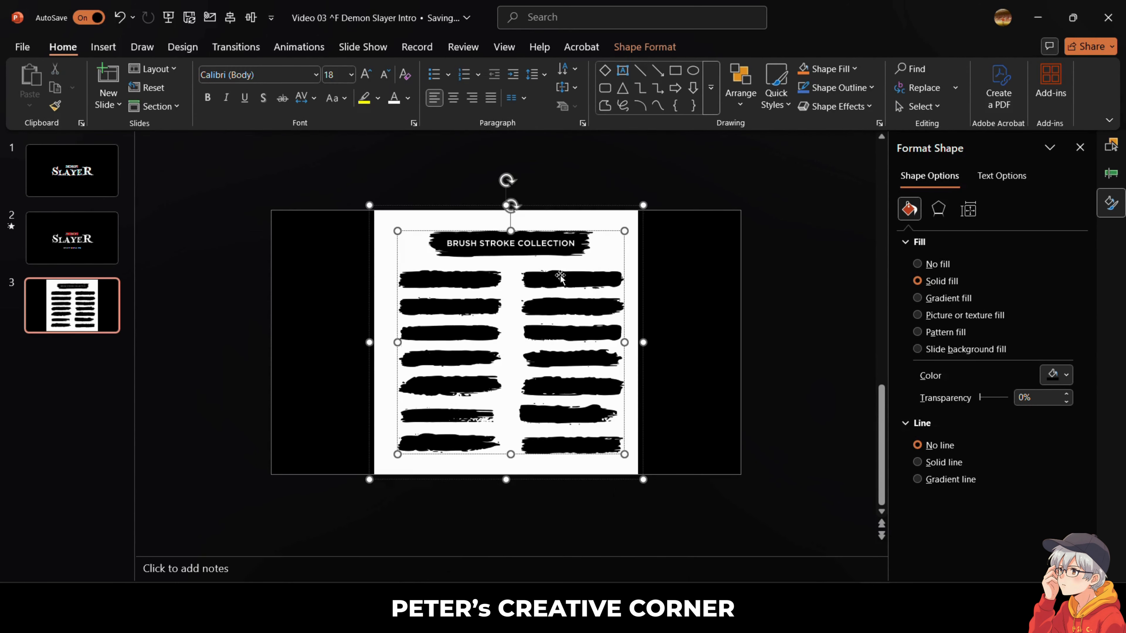
Move the brush stroke shape aside, fill it white, and delete the leftover page artwork behind it.
left_click_drag(560, 276, 679, 277)
left_click(1057, 376)
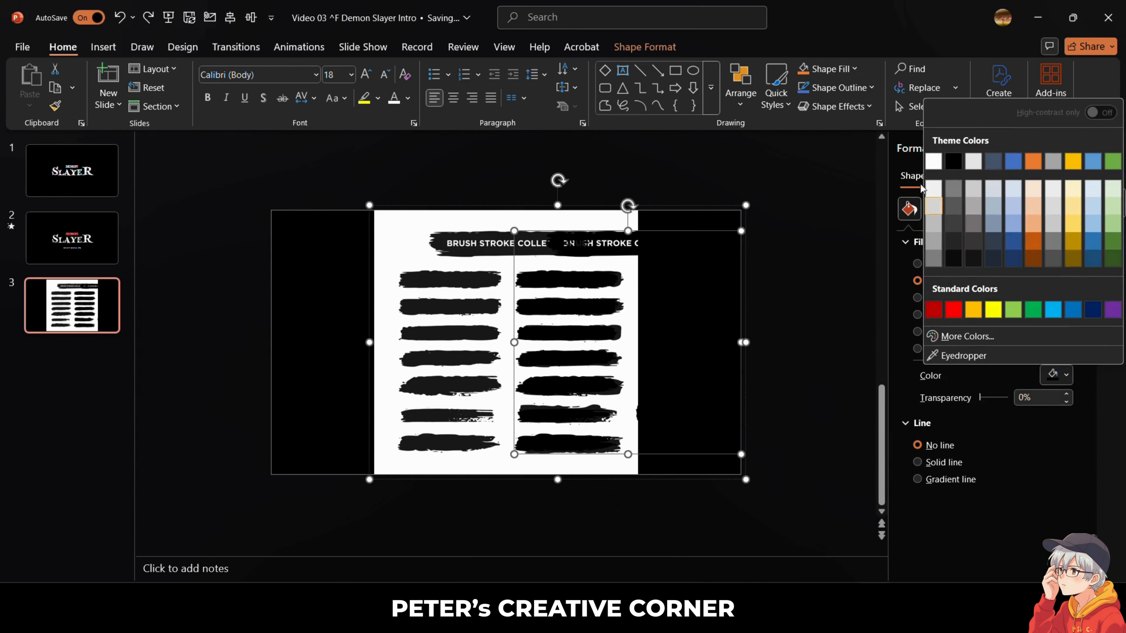
left_click(932, 161)
left_click(410, 221)
key("Delete")
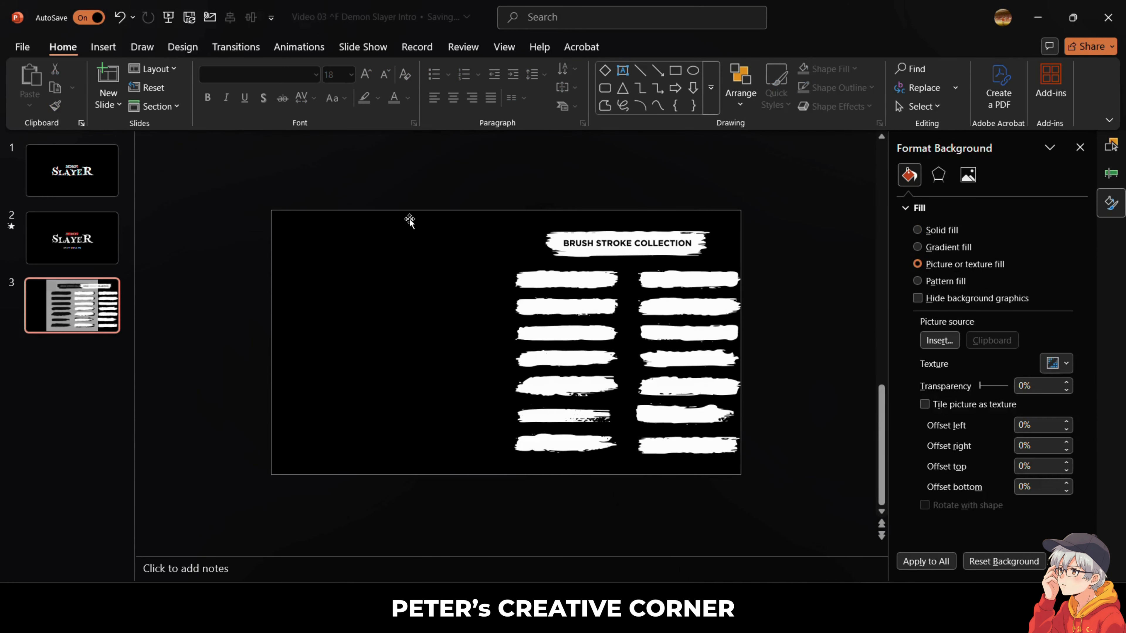
Move the white brush stroke collection to the middle of the slide over the black rectangle.
left_click(639, 240)
left_click(641, 237)
mouse_move(654, 230)
left_mouse_down()
mouse_move(596, 237)
mouse_move(534, 225)
left_mouse_up()
left_click(677, 443)
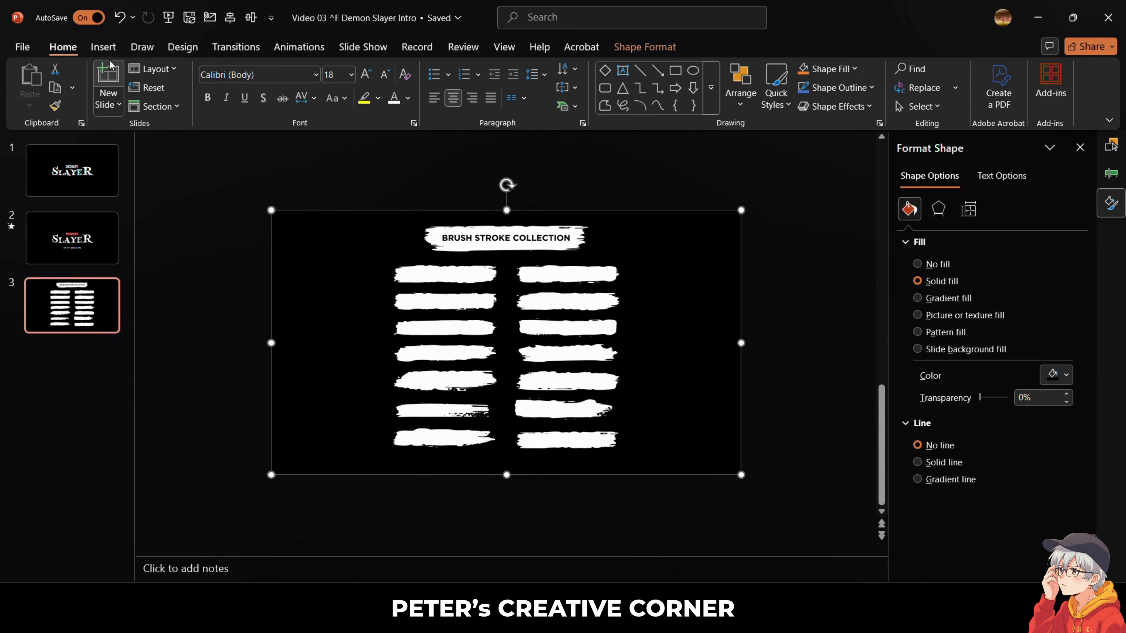
Draw a rectangle about 7.8 cm by 1.6 cm over the lowest stroke in the second column.
left_click(103, 47)
left_click(246, 84)
left_click(309, 152)
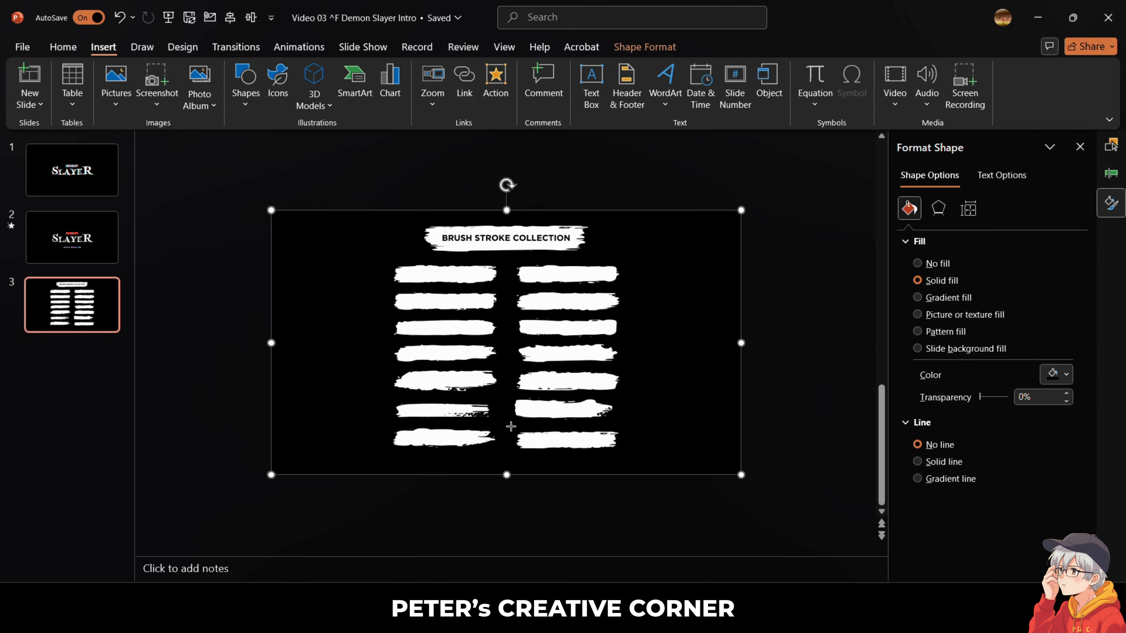
left_click_drag(616, 448, 620, 450)
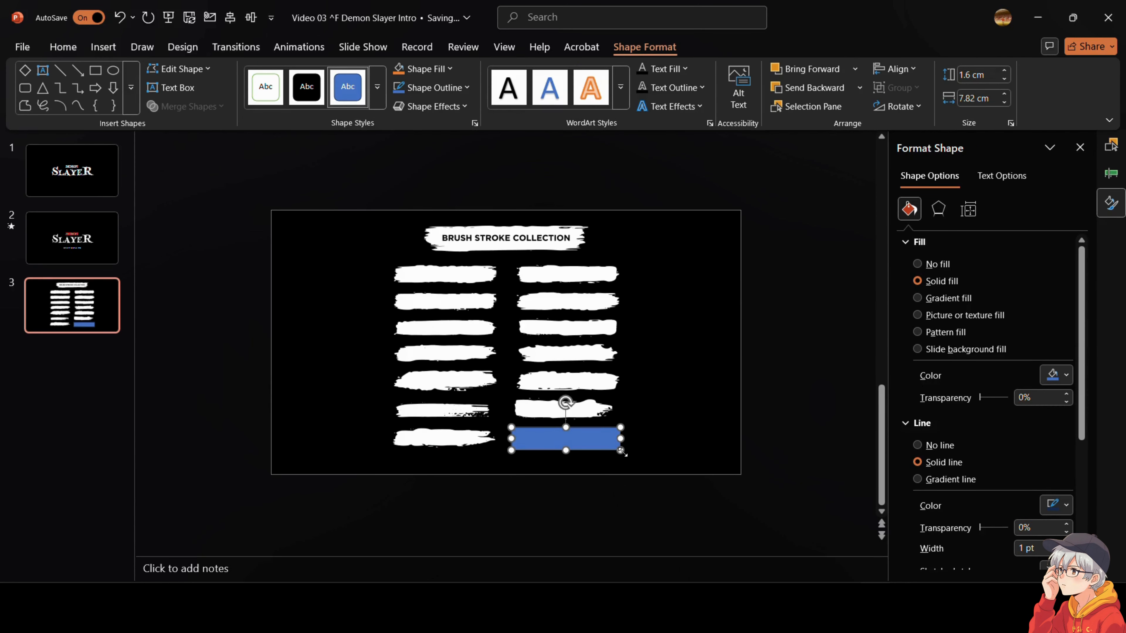
Intersect the blue rectangle with the white brush stroke collection to keep only the lowest stroke in the second column.
left_click(761, 434)
left_click(590, 435)
left_click(612, 382, "shift")
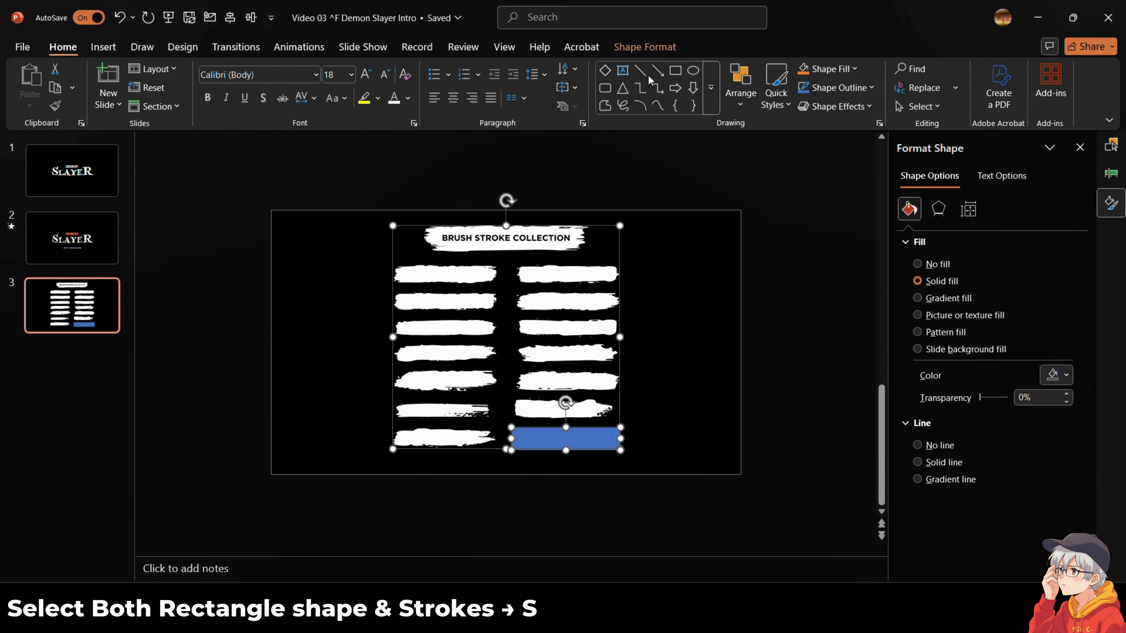
left_click(646, 46)
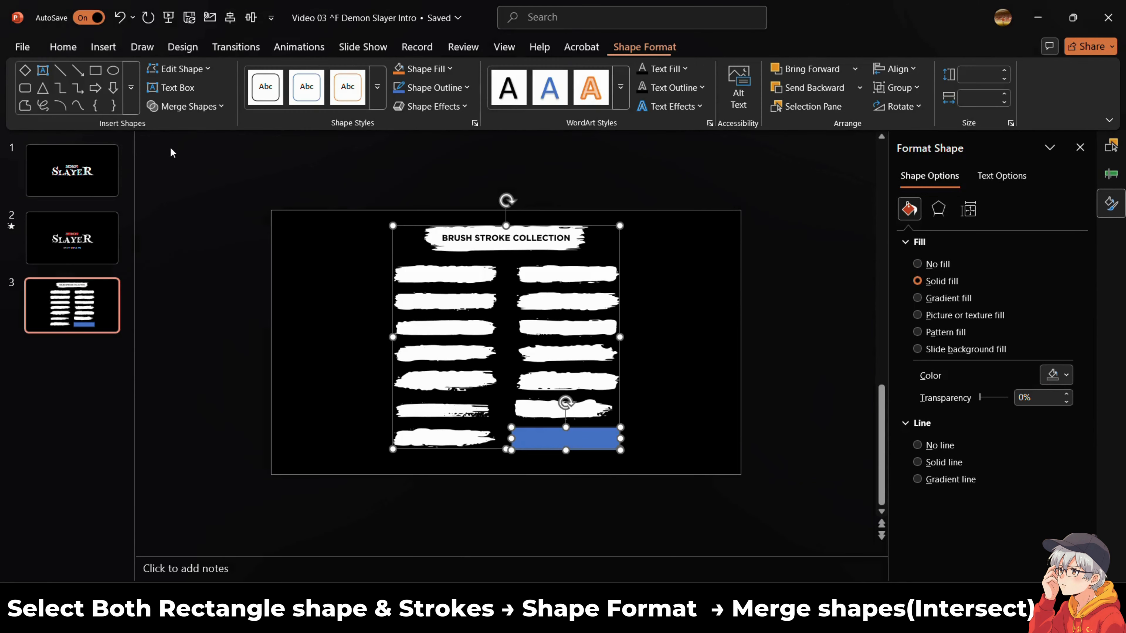
left_click(220, 107)
left_click(182, 187)
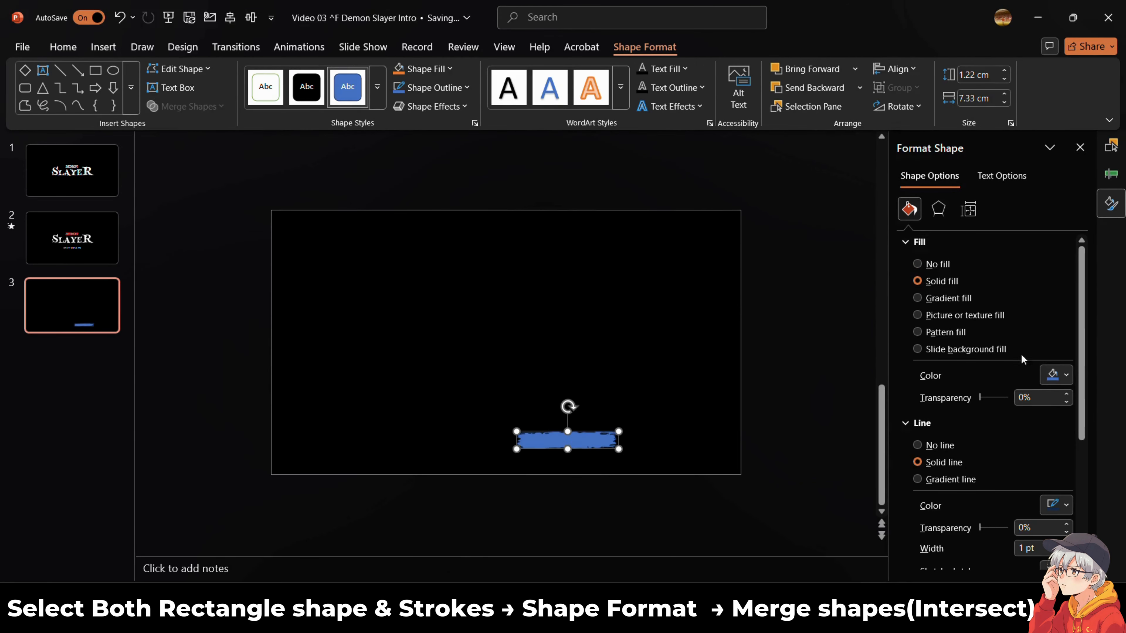
Fill the isolated brush stroke white with no outline and move it to the upper middle of the slide.
left_click(1057, 376)
left_click(935, 162)
left_click(930, 445)
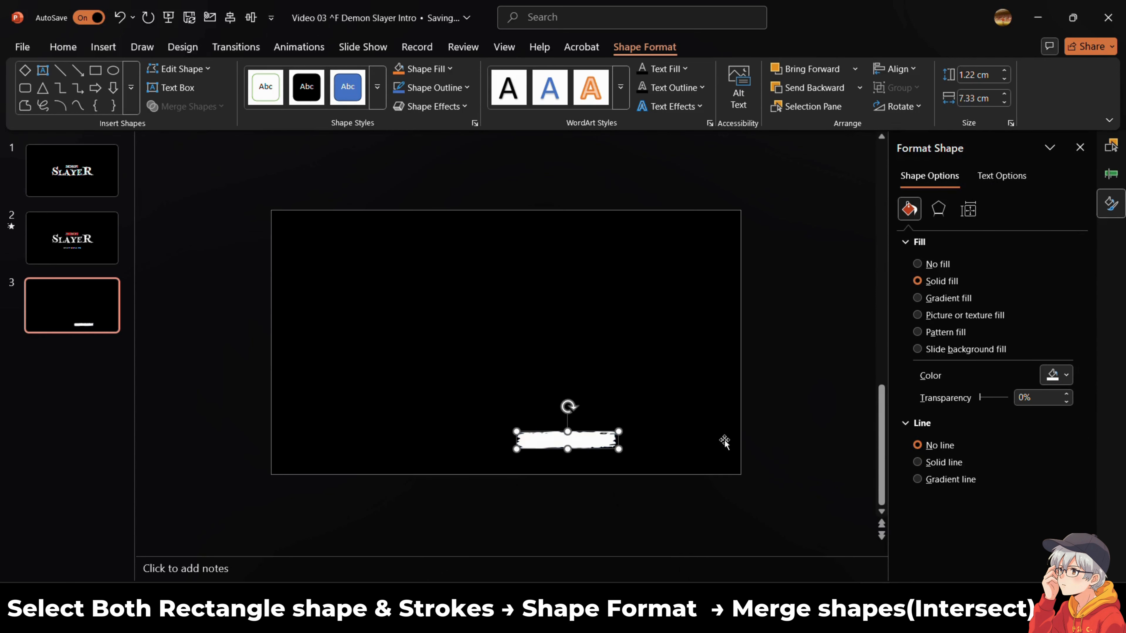
left_click(726, 442)
mouse_move(603, 441)
left_mouse_down()
mouse_move(390, 289)
mouse_move(407, 261)
mouse_move(493, 282)
left_mouse_up()
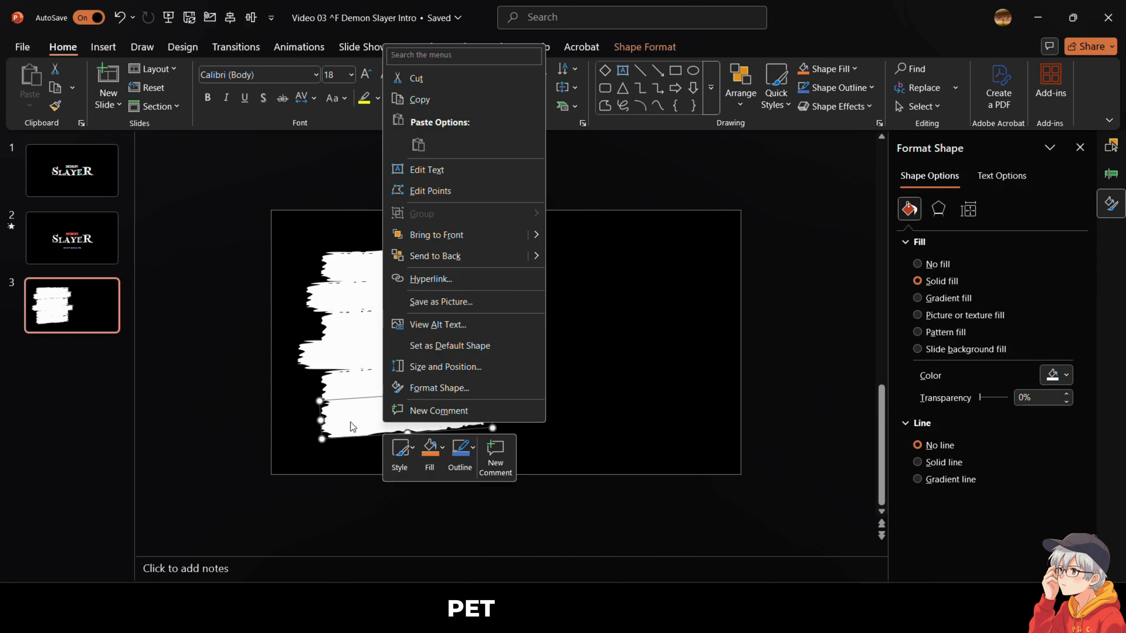
Resize the lowest stroke in the stacked brush strokes, shortening its right end.
left_click(404, 442)
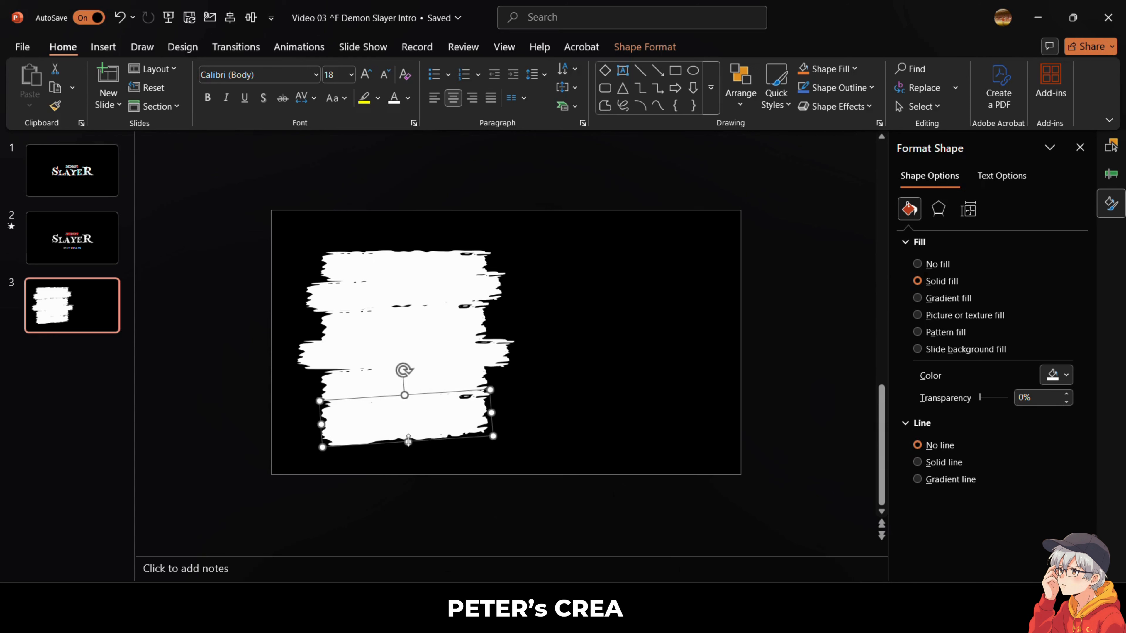
left_click_drag(324, 423, 326, 424)
left_click_drag(491, 413, 477, 414)
Select all the stacked brush strokes, rotate them slightly and give them the slide background fill.
mouse_move(243, 190)
left_mouse_down()
mouse_move(243, 204)
mouse_move(534, 482)
left_mouse_up()
left_click_drag(406, 224, 403, 220)
left_click(953, 349)
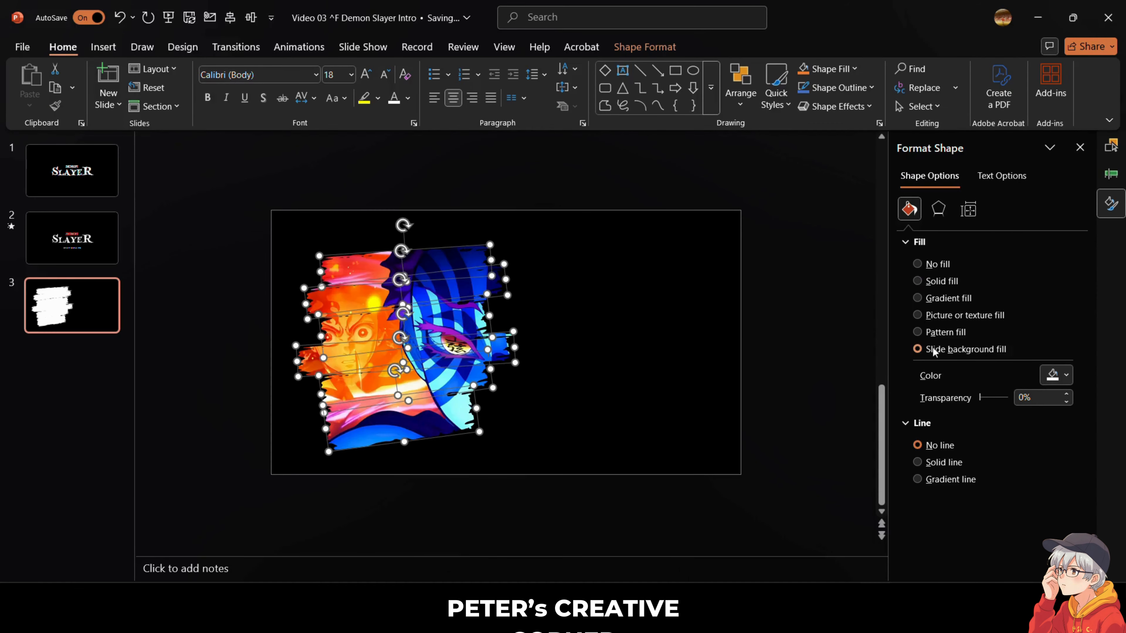
left_click(549, 179)
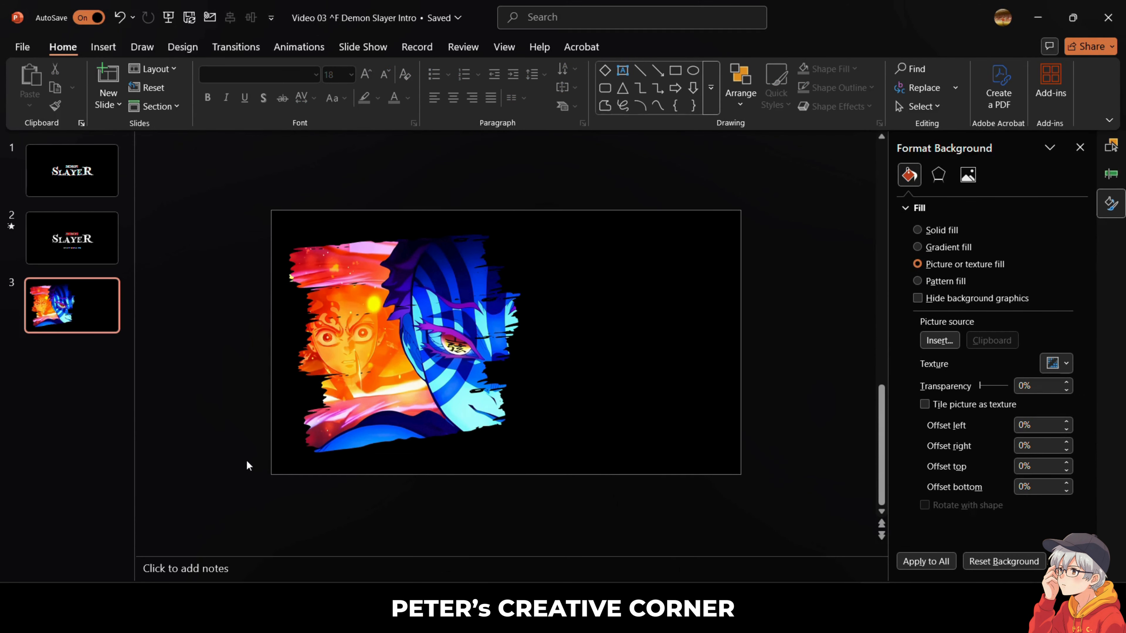
Apply a Wipe From Left animation to the top brush stroke, starting With Previous, with the Animation Pane shown.
left_click(389, 253)
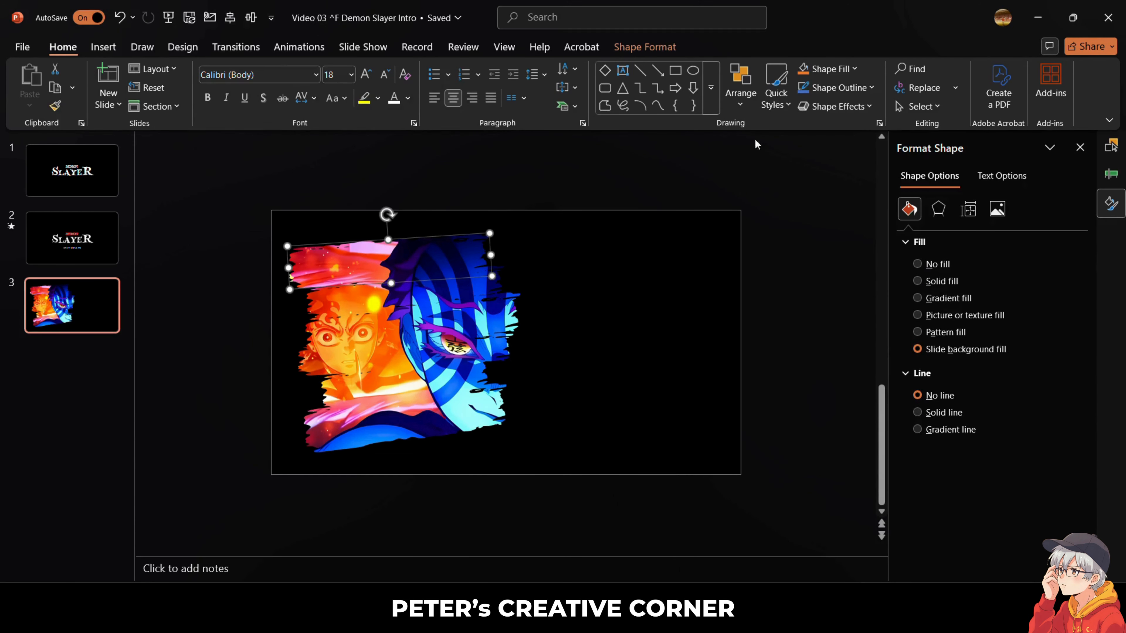
left_click(324, 48)
left_click(454, 89)
left_click(648, 88)
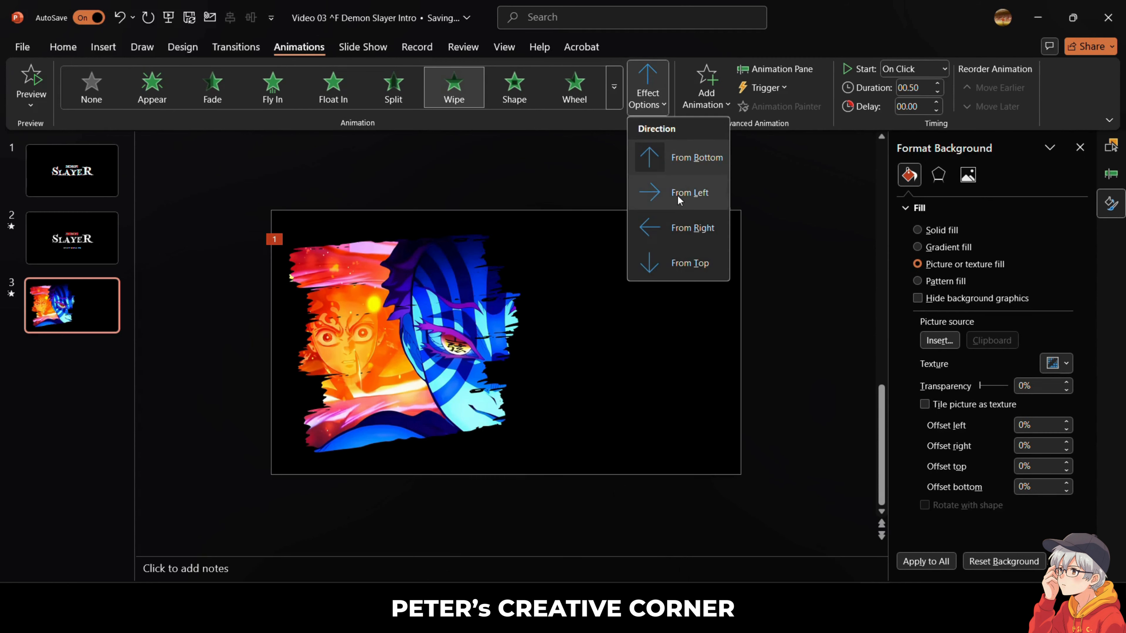
left_click(677, 194)
left_click(1110, 175)
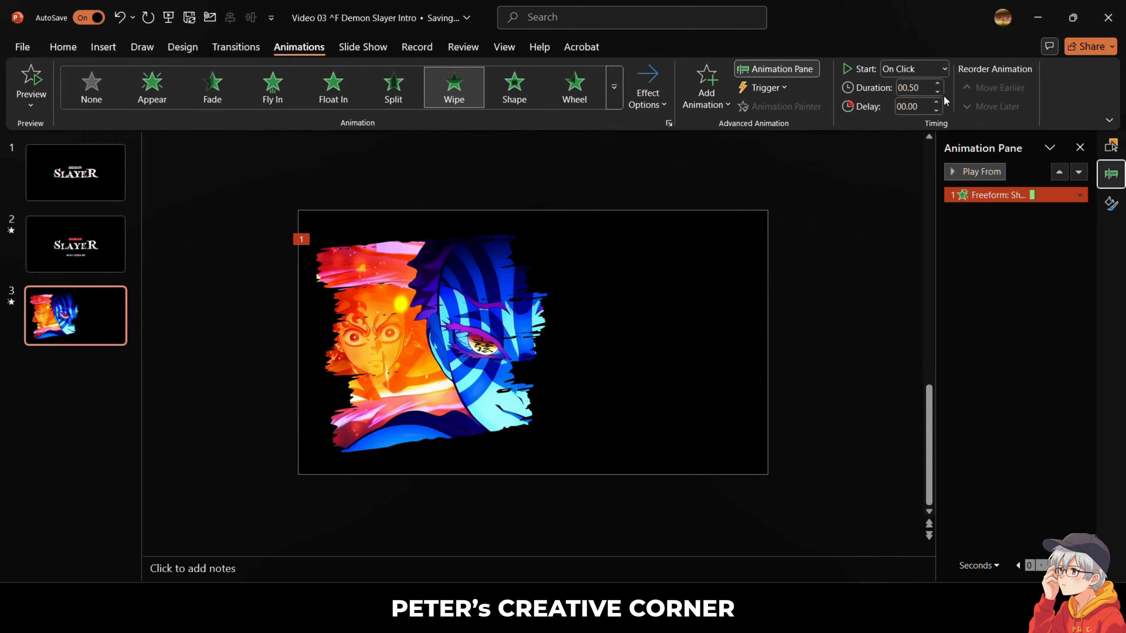
left_click(934, 68)
left_click(923, 98)
Apply a Wipe From Right animation to the second brush stroke.
left_click(404, 291)
left_click(454, 89)
left_click(647, 96)
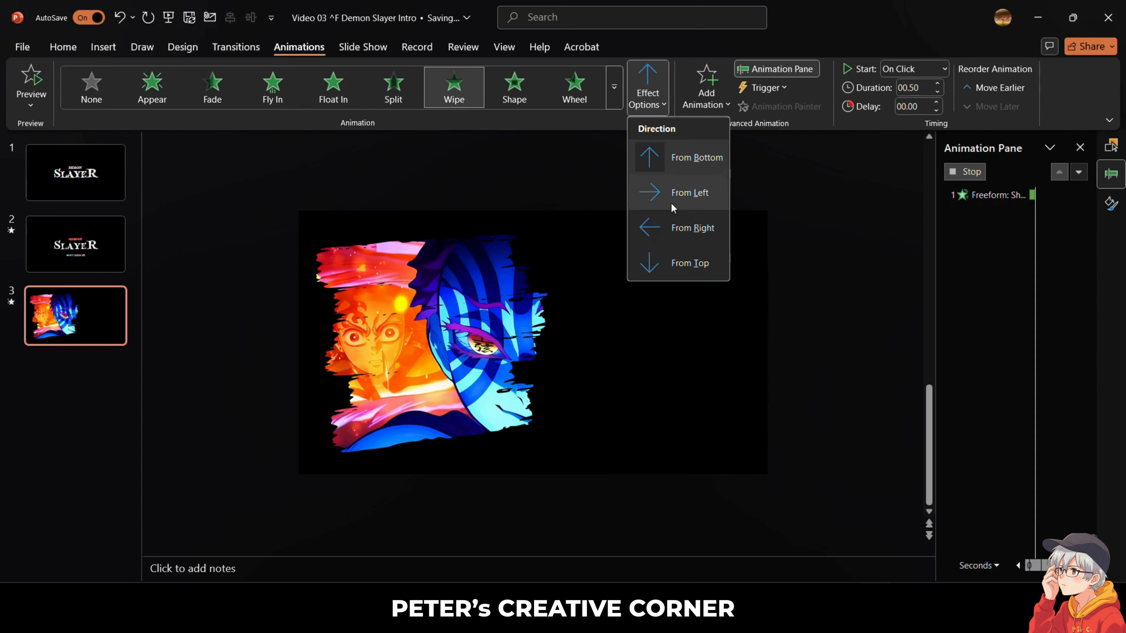
left_click(677, 224)
left_click(936, 69)
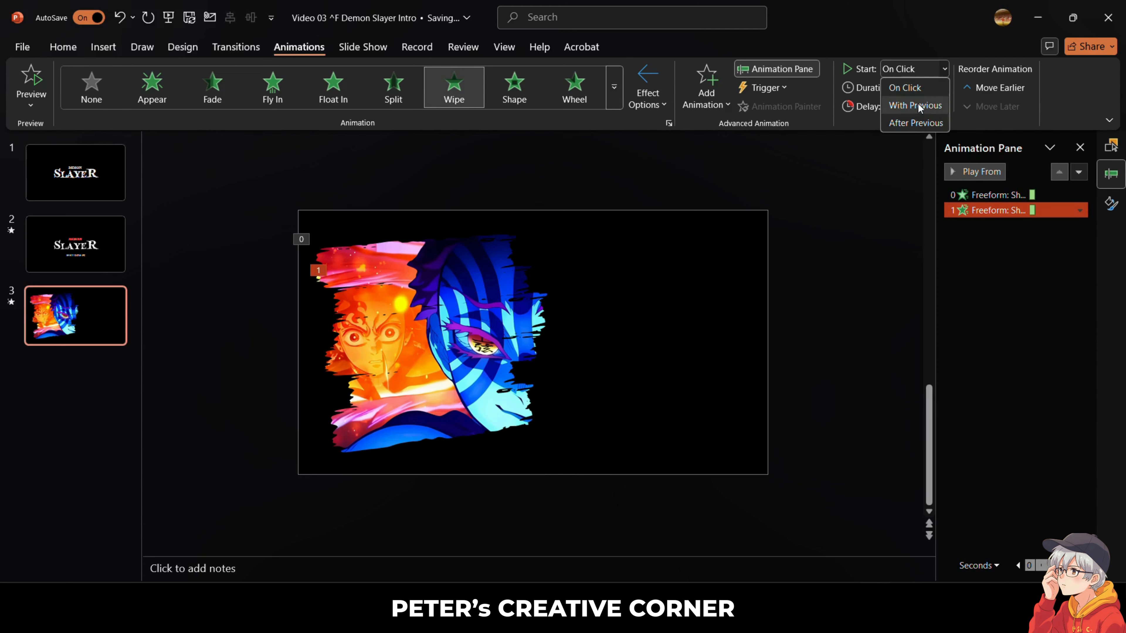
left_click(925, 69)
left_click(688, 217)
Apply a Wipe From Left animation to the third brush stroke.
left_click(401, 296)
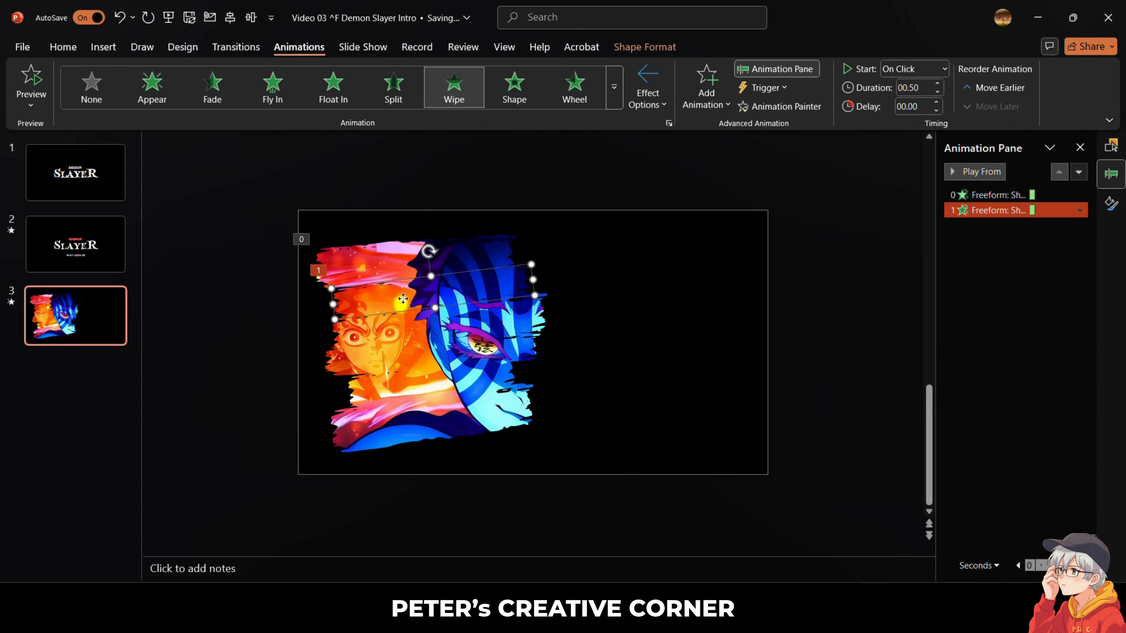
left_click(379, 330)
left_click(451, 88)
left_click(662, 95)
left_click(682, 192)
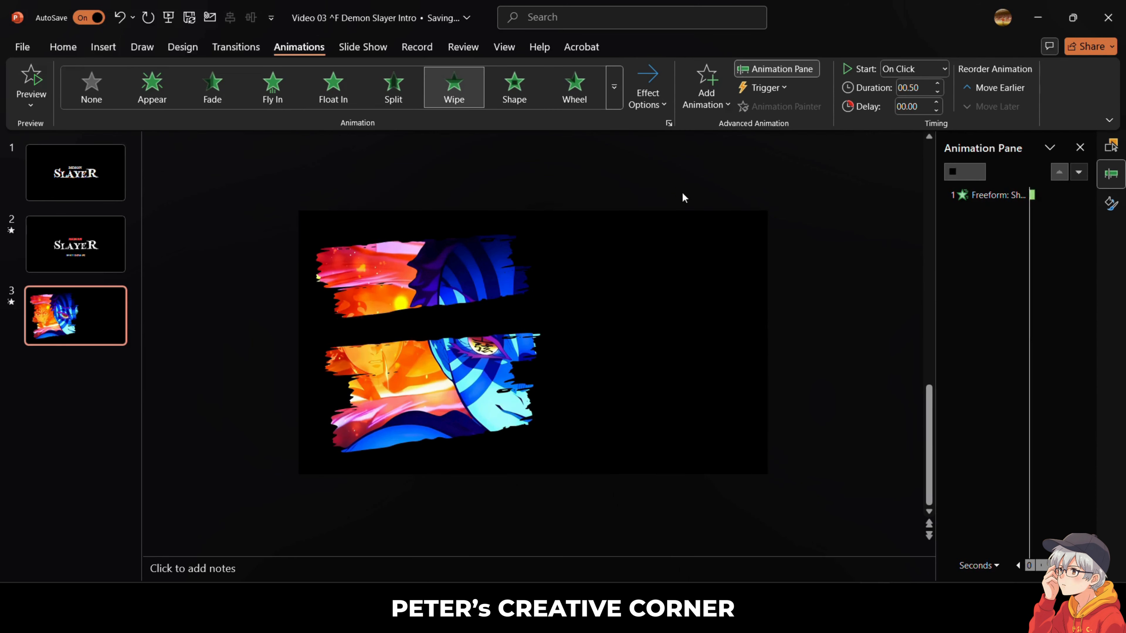
Apply Wipe animations to the fourth brush stroke From Right and the fifth brush stroke From Left.
left_click(380, 352)
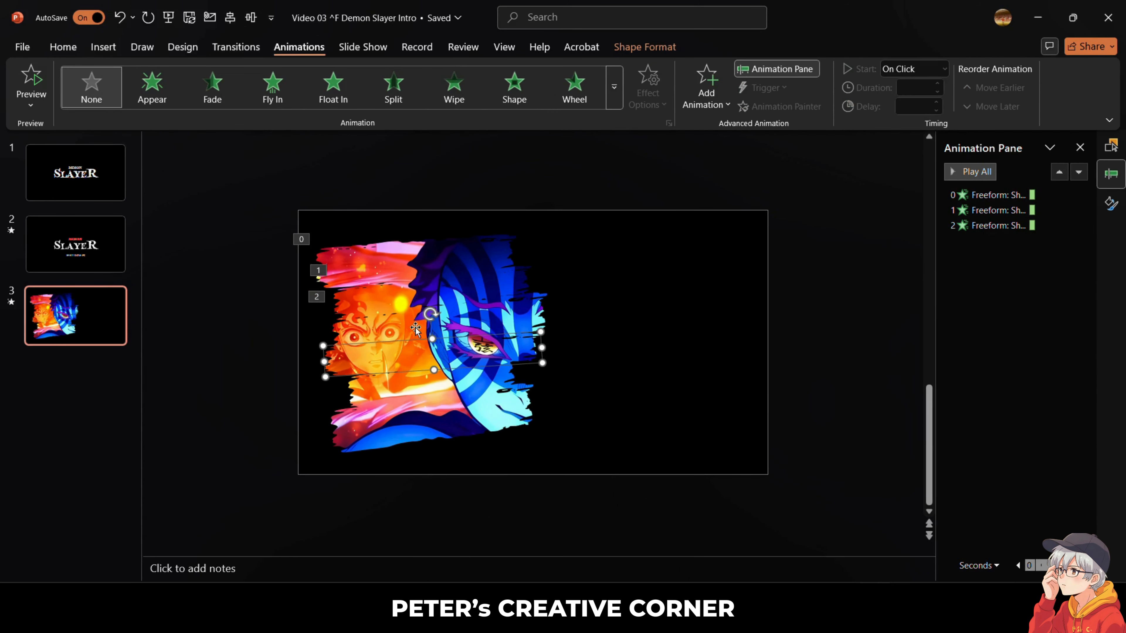
left_click(440, 103)
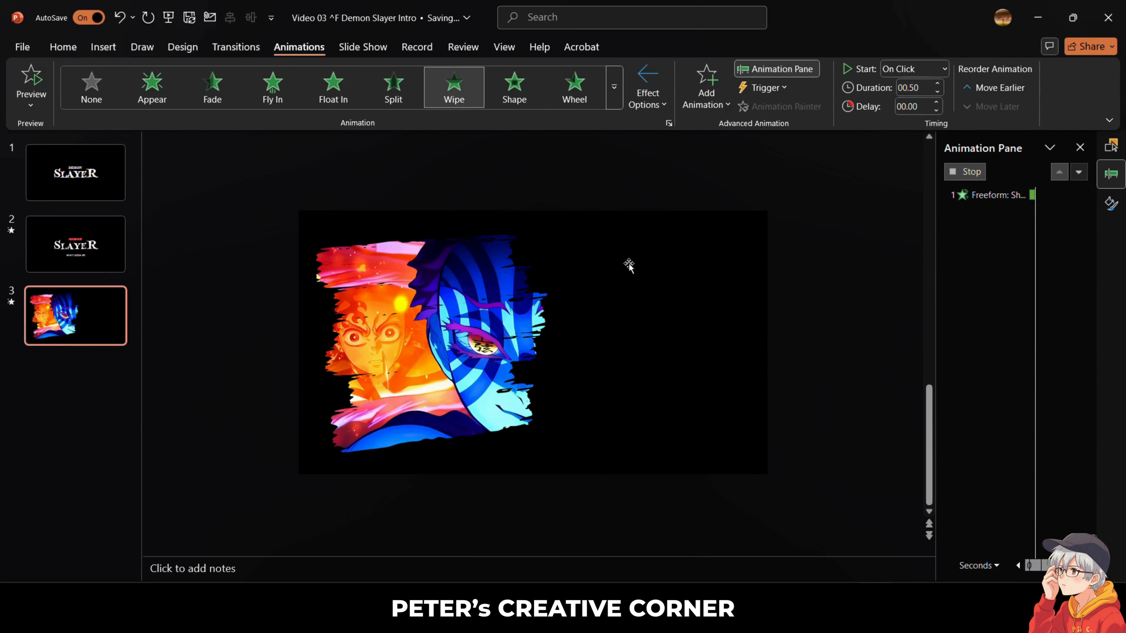
left_click(453, 93)
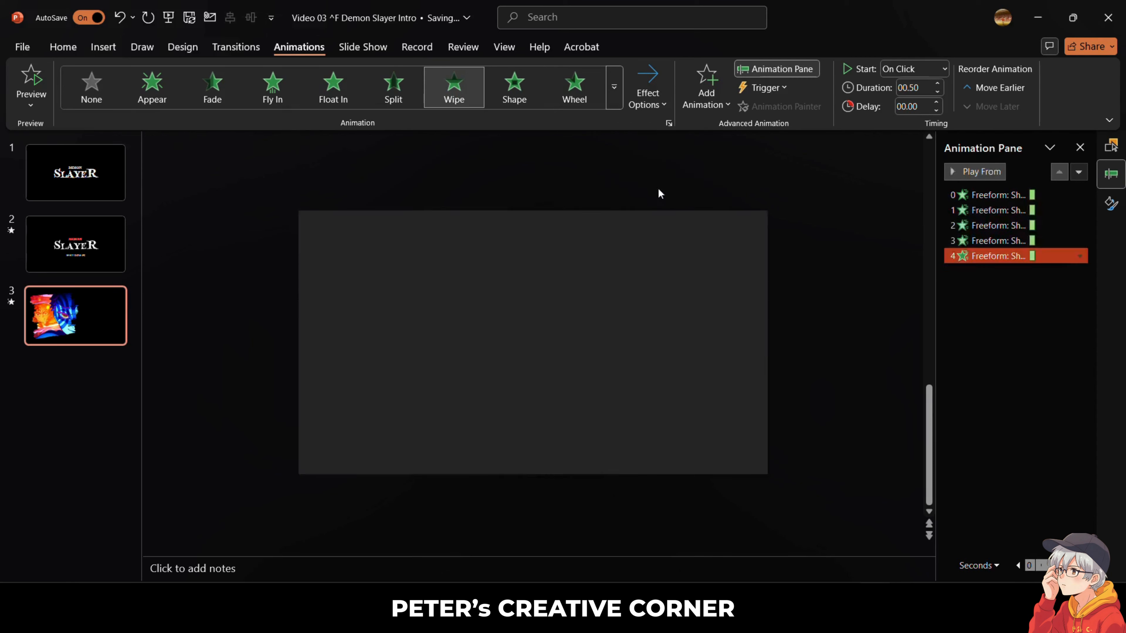
Apply a Wipe From Right animation to the bottom brush stroke.
left_click(449, 437)
left_click(453, 91)
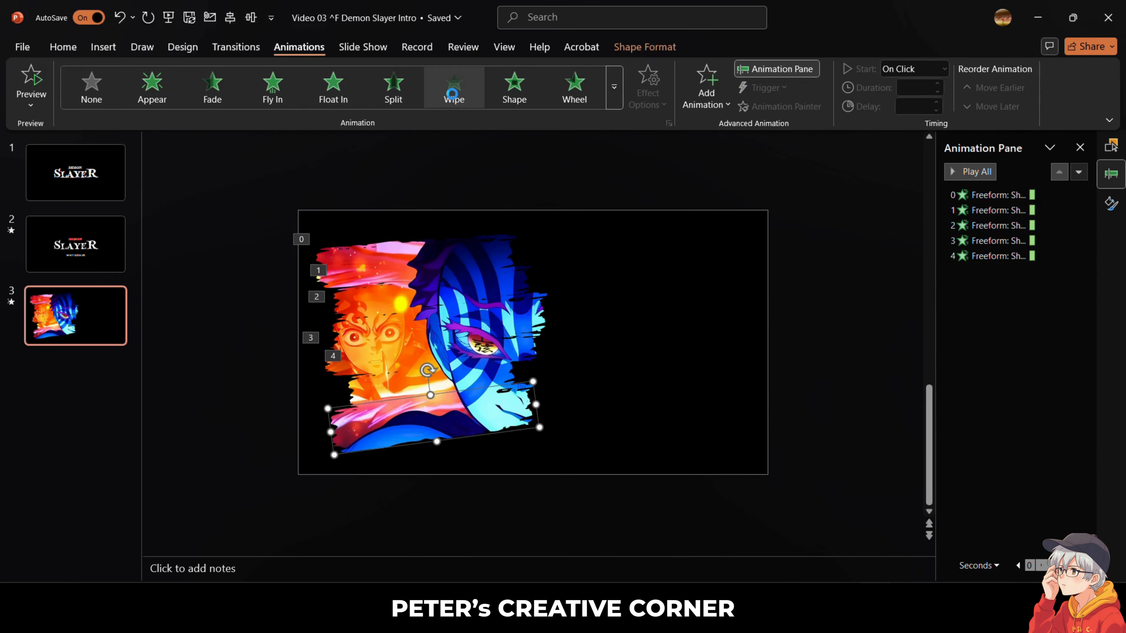
left_click(647, 90)
left_click(679, 224)
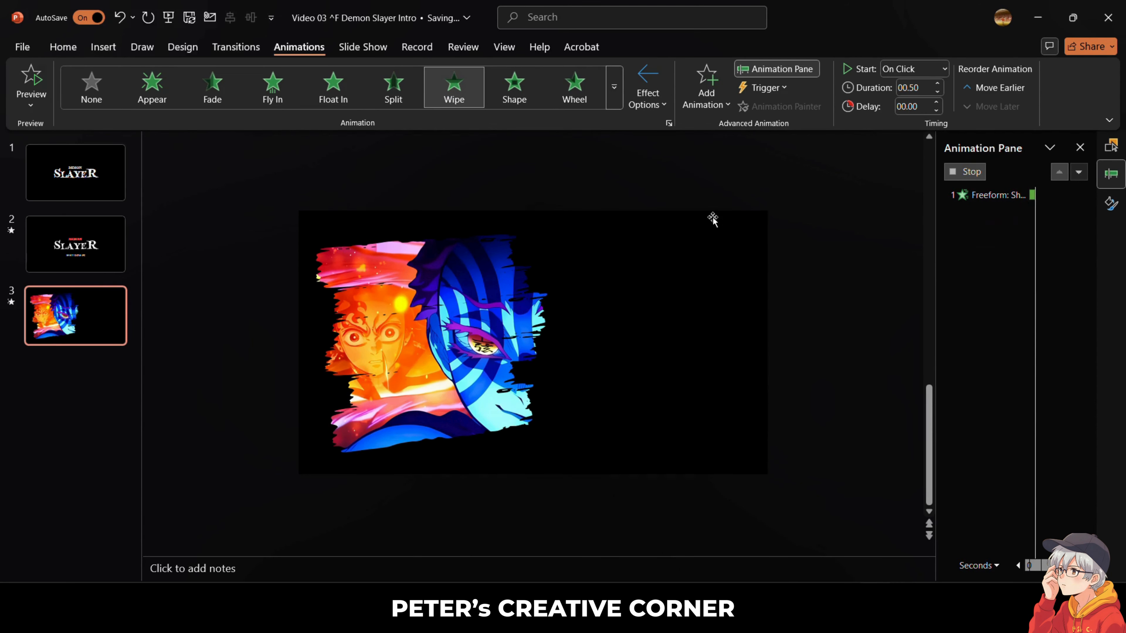
Set the last five stroke animations to start After Previous and preview the sequence from the first stroke.
left_click(985, 212)
left_click(991, 270, "shift")
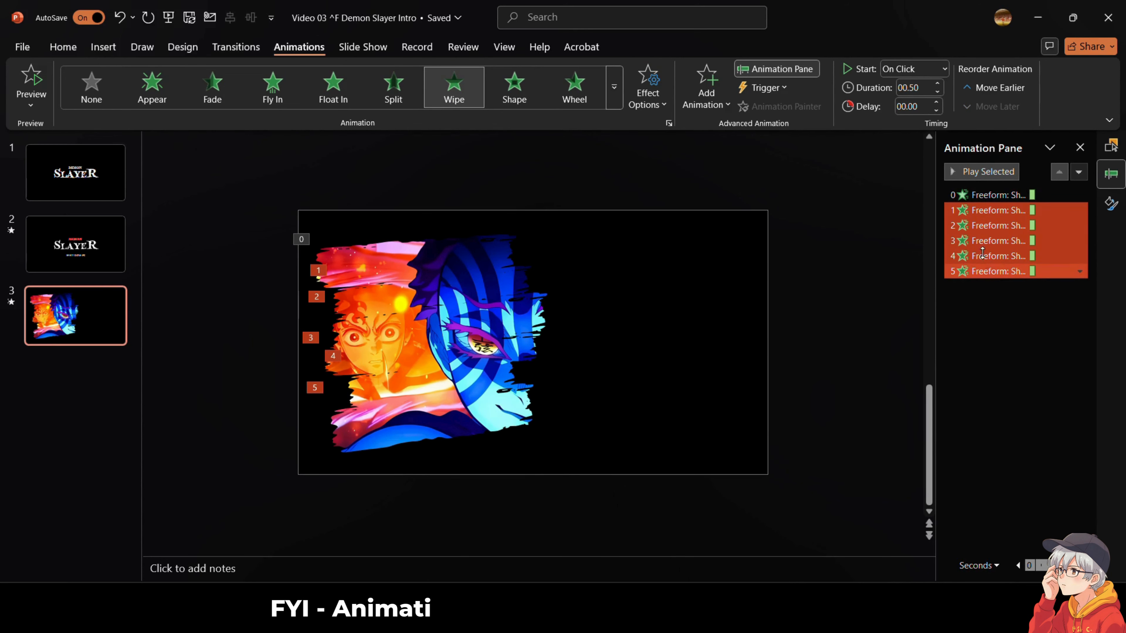
left_click(933, 73)
left_click(927, 117)
left_click(993, 195)
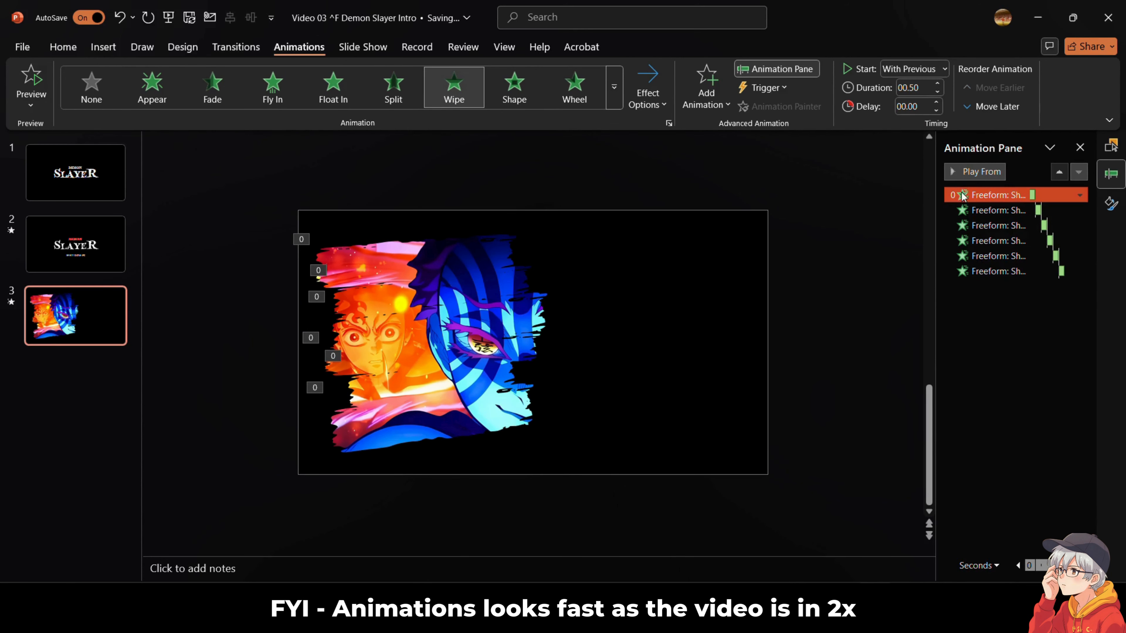
left_click(974, 173)
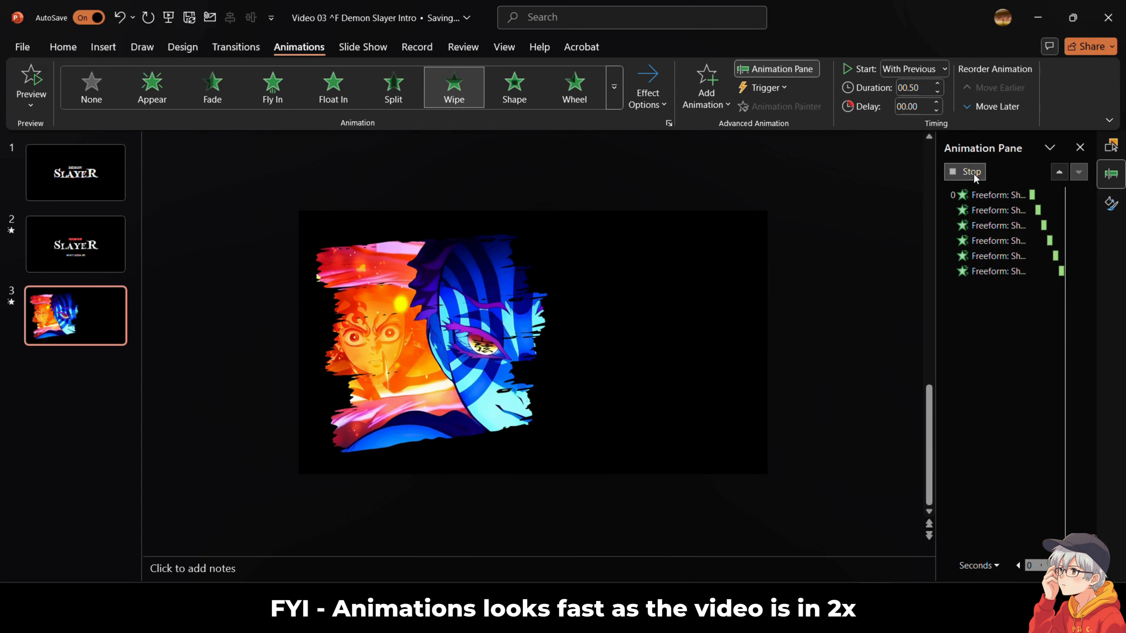
left_click(875, 196)
Paste the INFINITY title, CASTLE ARC subtitle and description text boxes beside the stroke image and check their fonts and sizes.
left_click(103, 47)
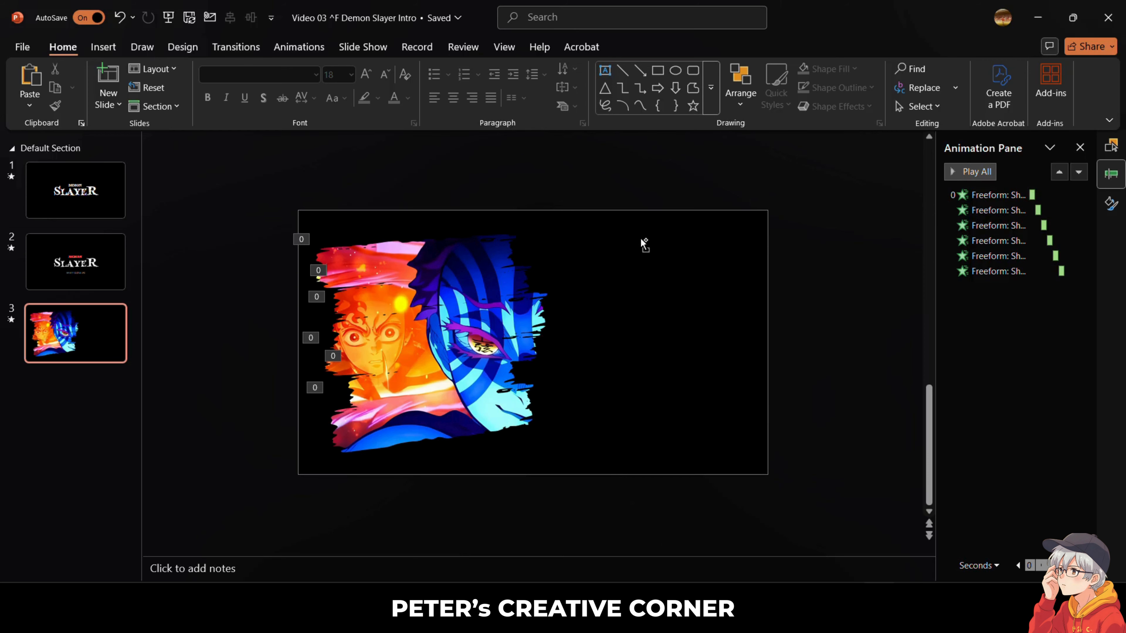
key("ctrl+v")
left_click(701, 271)
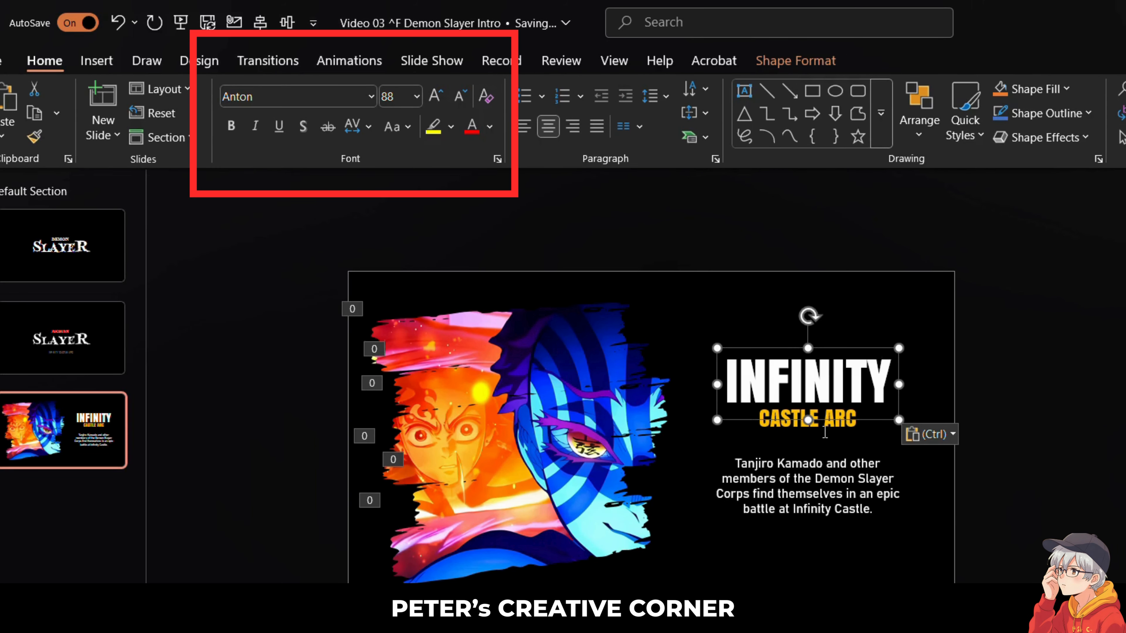
left_click(824, 419)
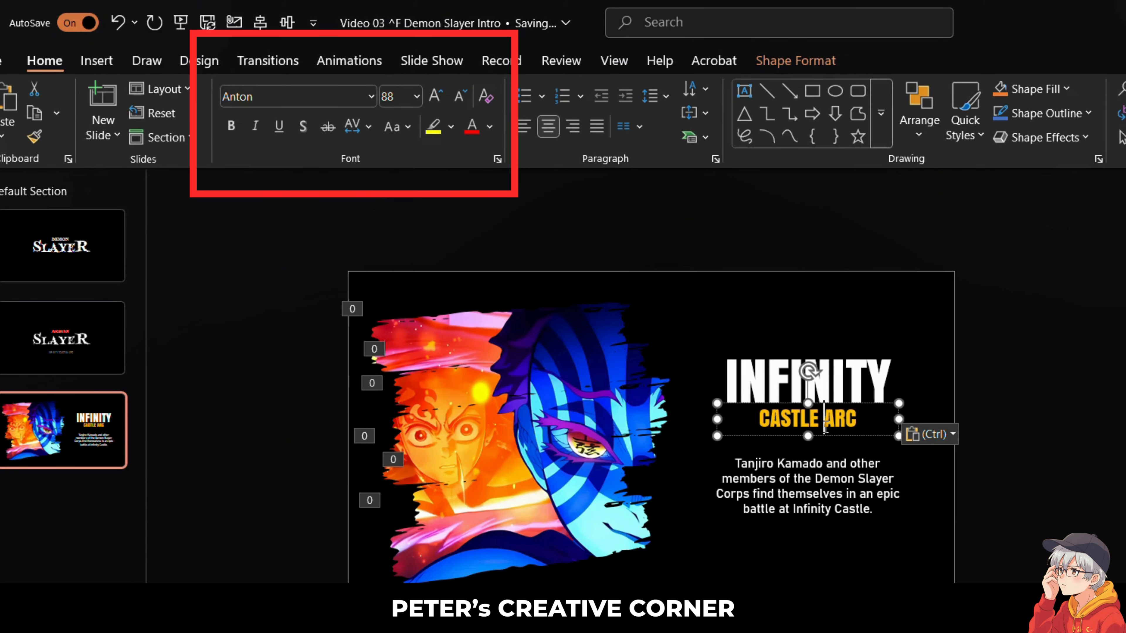
left_click(828, 482)
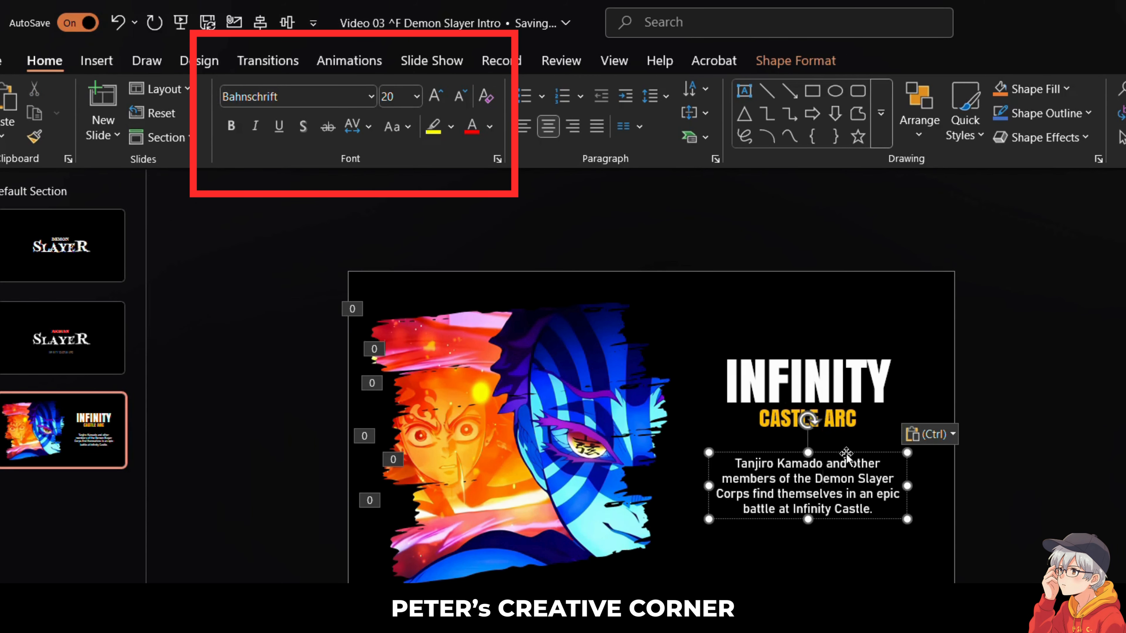
left_click(1015, 471)
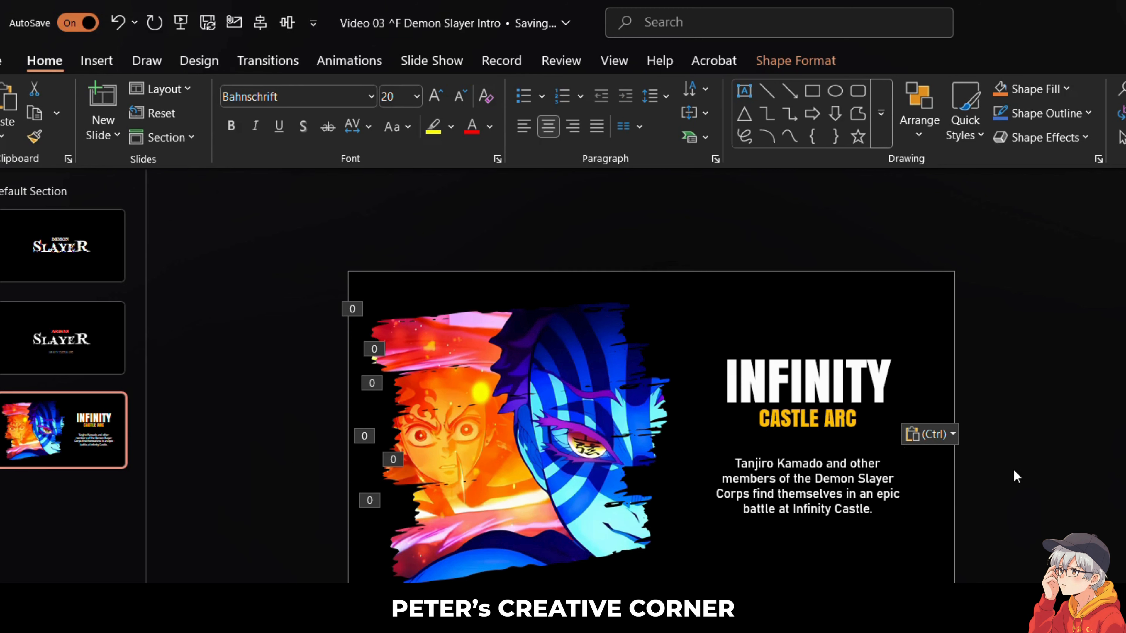
Give the INFINITY title a Wipe From Left lasting 03.00, starting With Previous, and put it first in the animation order.
left_click(852, 360)
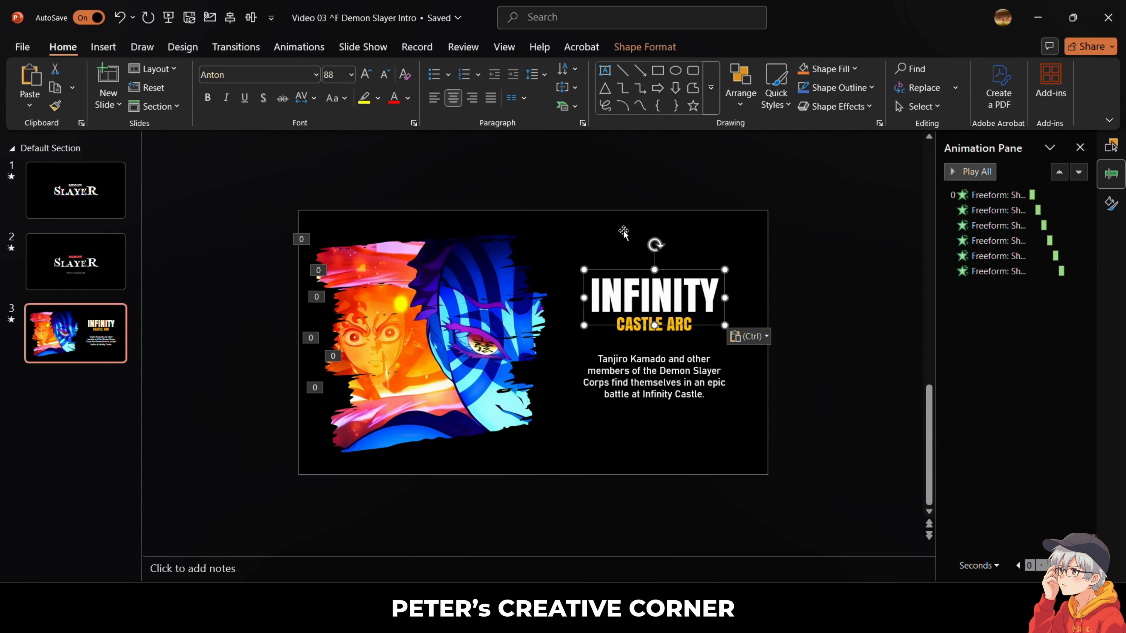
left_click(299, 47)
left_click(454, 86)
left_click(938, 80)
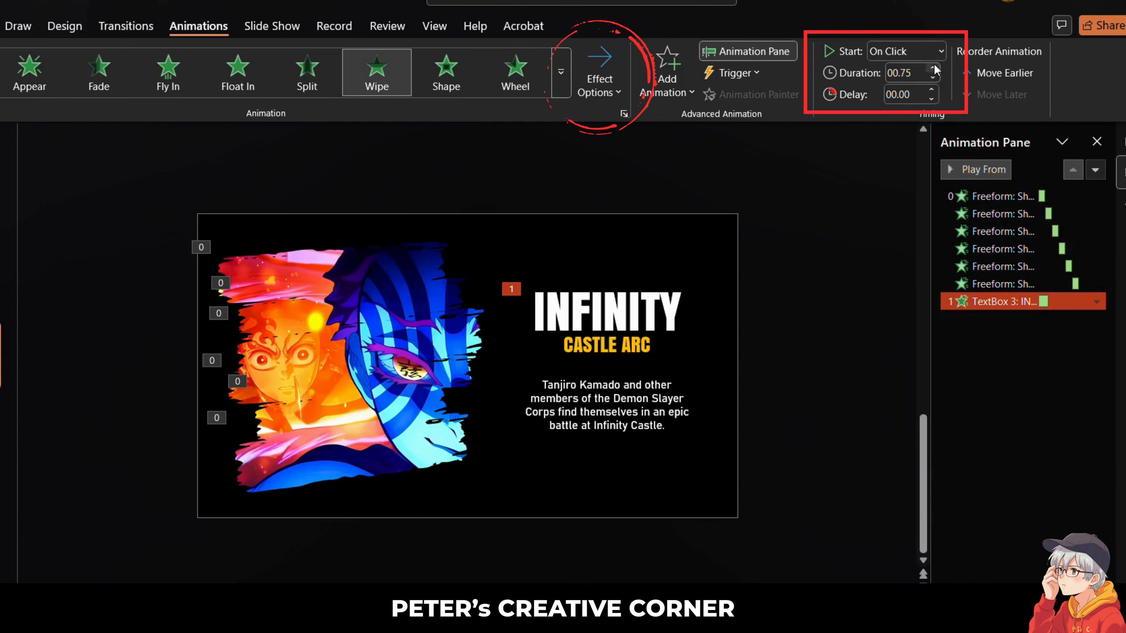
left_click(933, 65)
left_click(934, 66)
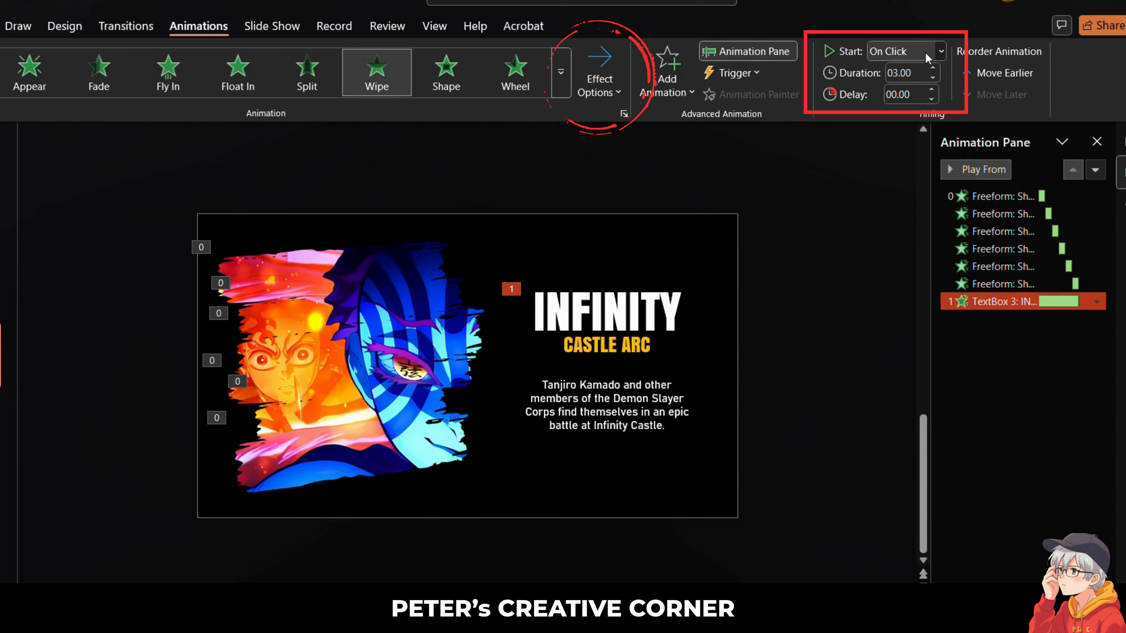
left_click(915, 93)
left_click_drag(1003, 302, 984, 200)
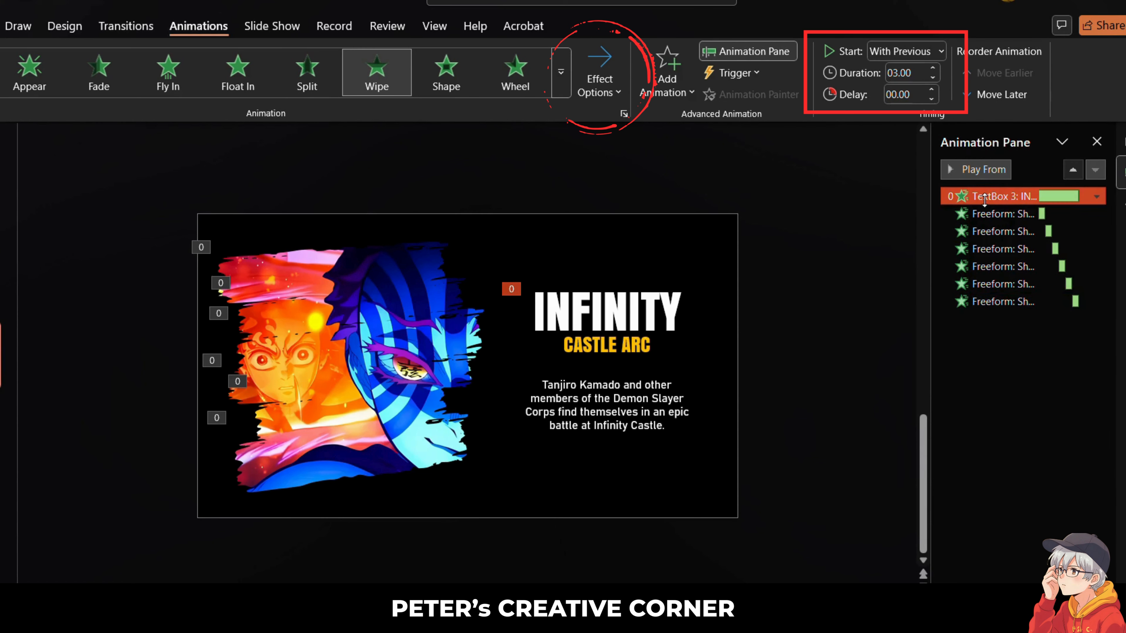
Give the CASTLE ARC text a Fade animation starting With Previous and place it right after the INFINITY title's animation.
left_click(647, 346)
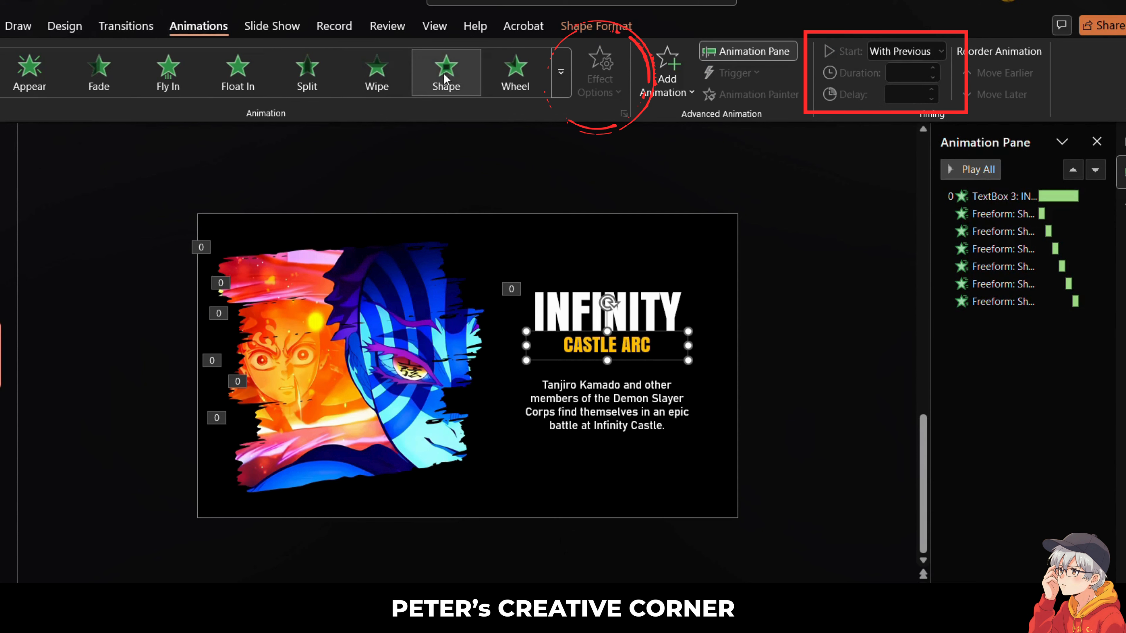
left_click(86, 72)
left_click(923, 52)
left_click(926, 111)
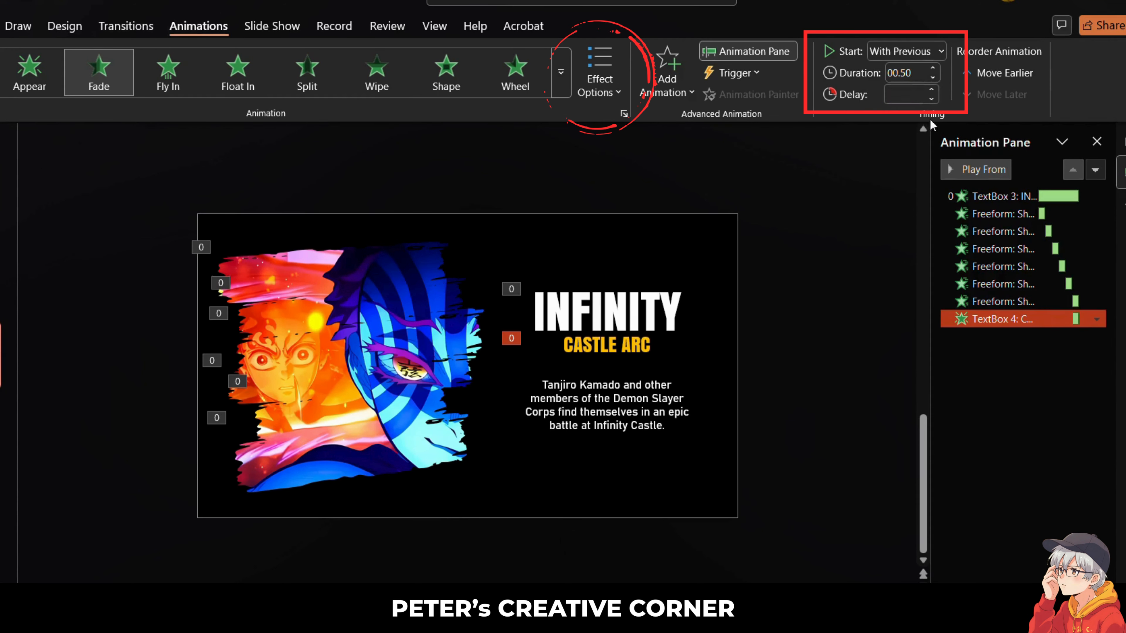
left_click_drag(1004, 325, 997, 215)
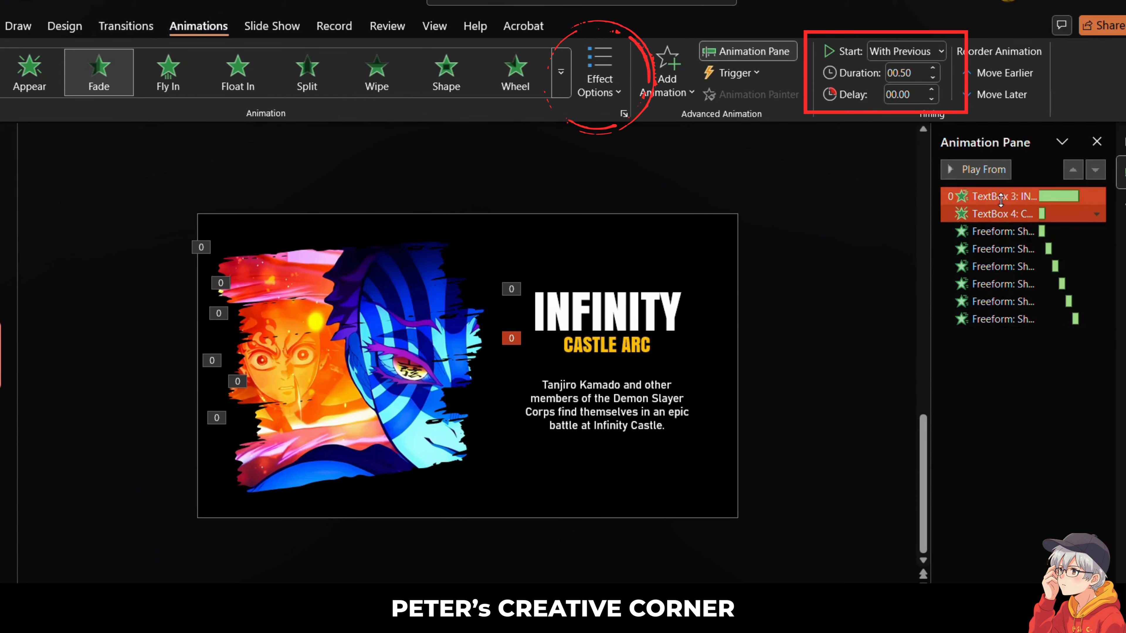
Set the CASTLE ARC text's Fade animation to a duration of 01.50 and a delay of 01.50.
triple_click(932, 67)
left_click(934, 90)
left_click(933, 89)
left_click(933, 89)
left_click(933, 90)
left_click(933, 90)
left_click(934, 89)
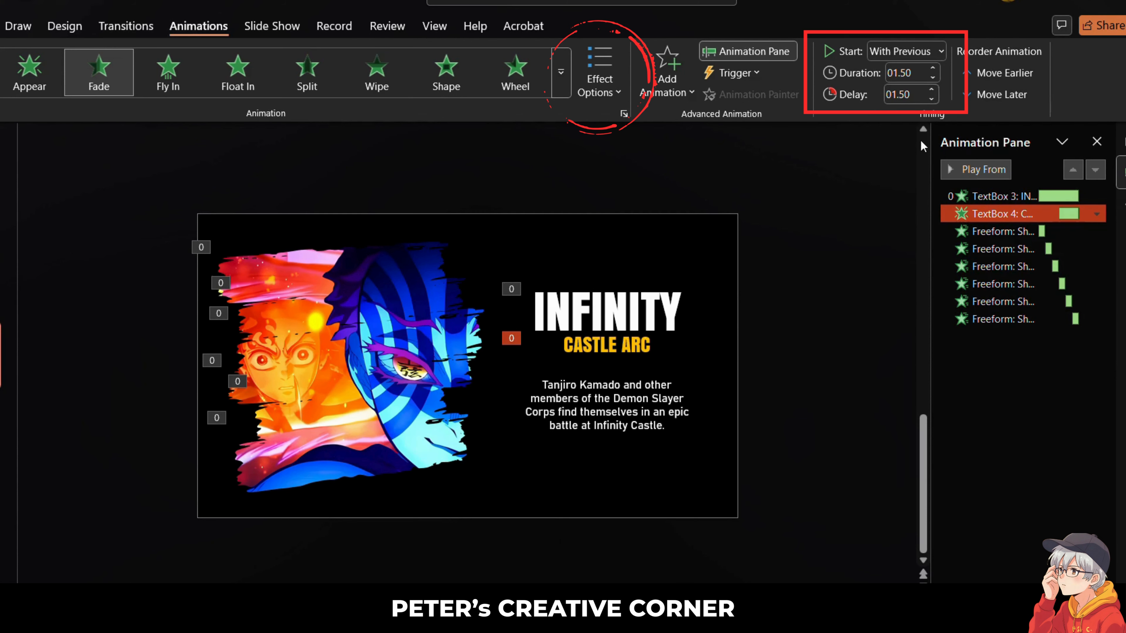
Give the description text box a Fly In animation that starts With Previous.
left_click(623, 381)
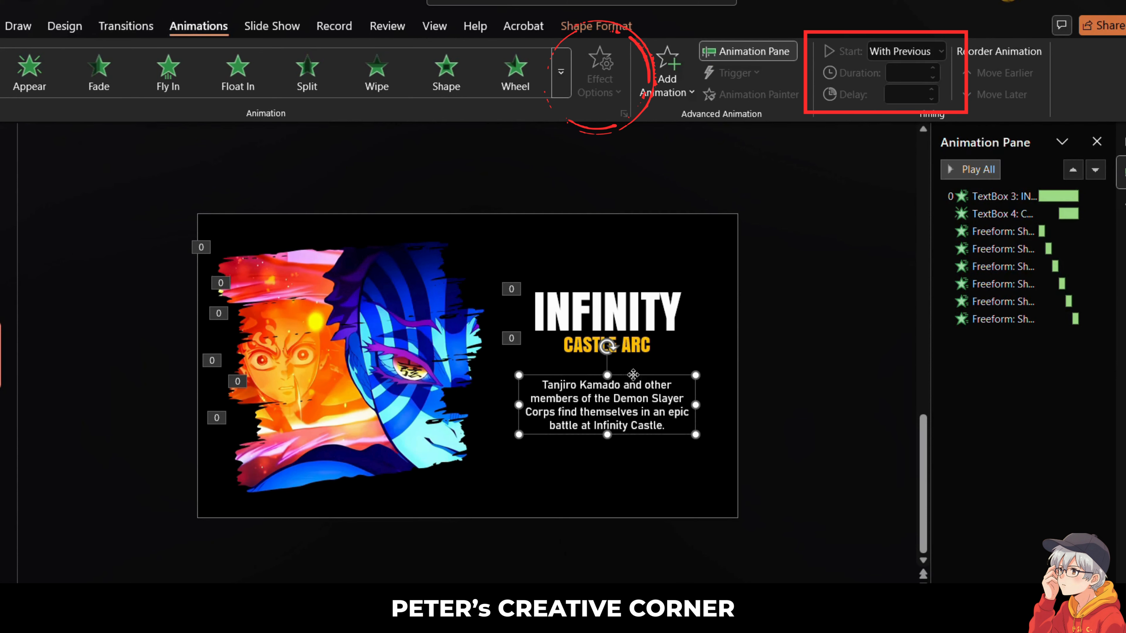
left_click(224, 84)
left_click(168, 71)
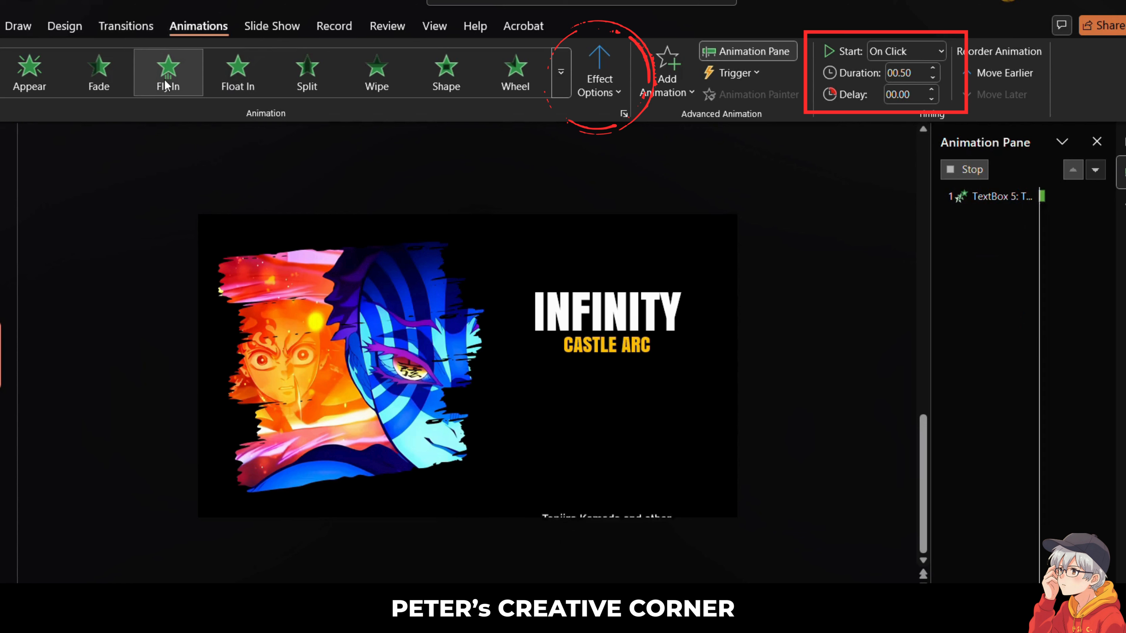
left_click(915, 52)
left_click(918, 93)
Set the description text's Fly In animation to a duration of 01.50 and a delay of 01.50.
triple_click(934, 90)
triple_click(933, 90)
triple_click(934, 90)
left_click(933, 90)
triple_click(932, 70)
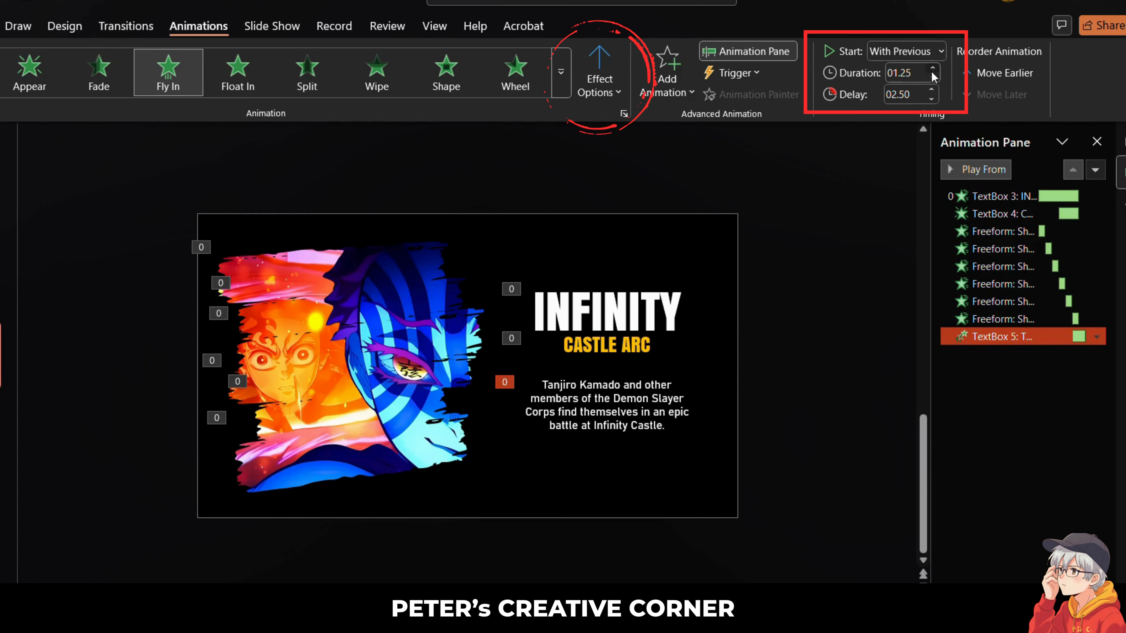
double_click(932, 70)
left_click(932, 98)
left_click(932, 99)
left_click(931, 98)
left_click(932, 98)
Place the description's animation right after the CASTLE ARC text's animation and preview the sequence from the INFINITY title.
left_click_drag(1008, 339, 1015, 222)
left_click(1003, 196)
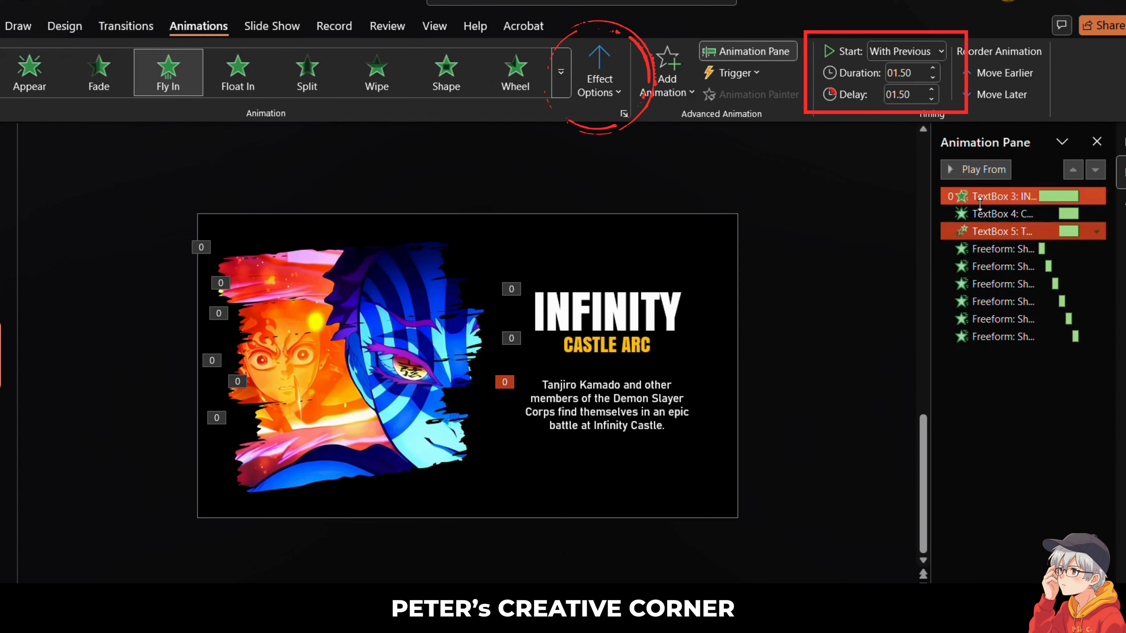
left_click(982, 169)
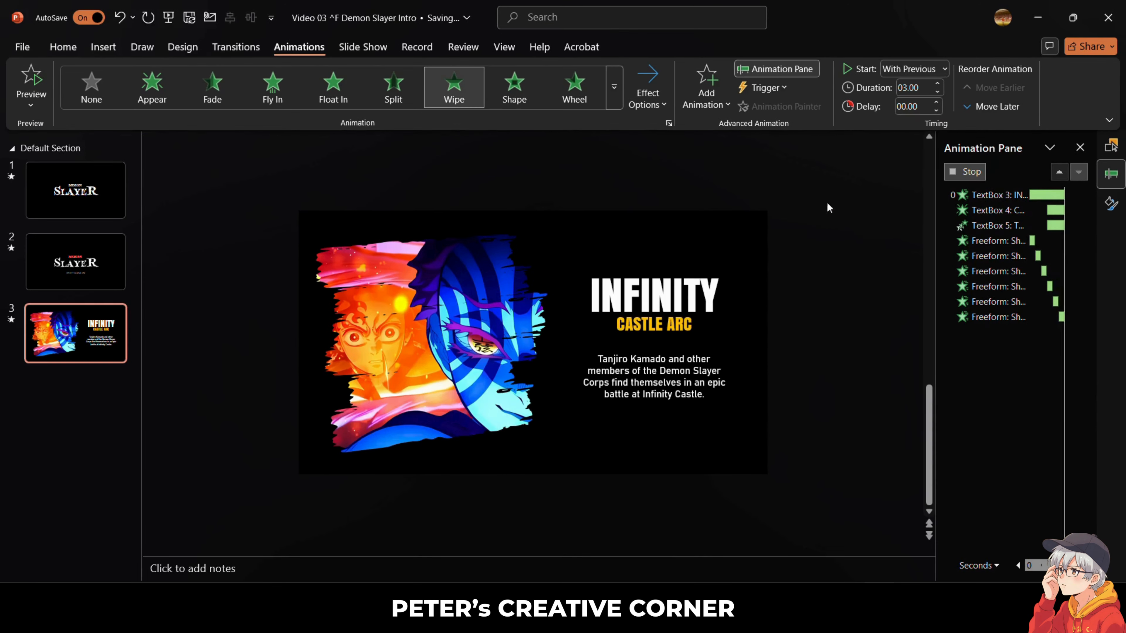
Draw a rectangle about 12.27 cm wide and 5.26 cm high just below the description, extending past the slide's lower edge.
left_click(103, 46)
left_click(247, 89)
left_click(298, 153)
left_click_drag(569, 409, 739, 482)
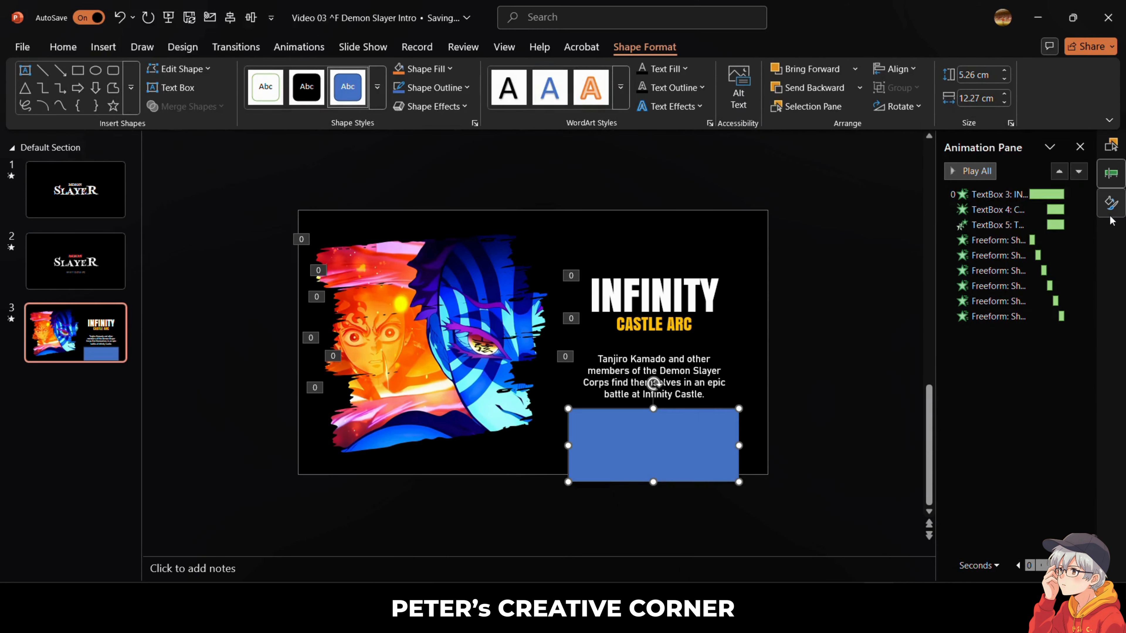
Fill the rectangle below the description with solid black to match the slide background.
left_click(1111, 207)
left_click(1055, 375)
left_click(953, 161)
left_click(995, 459)
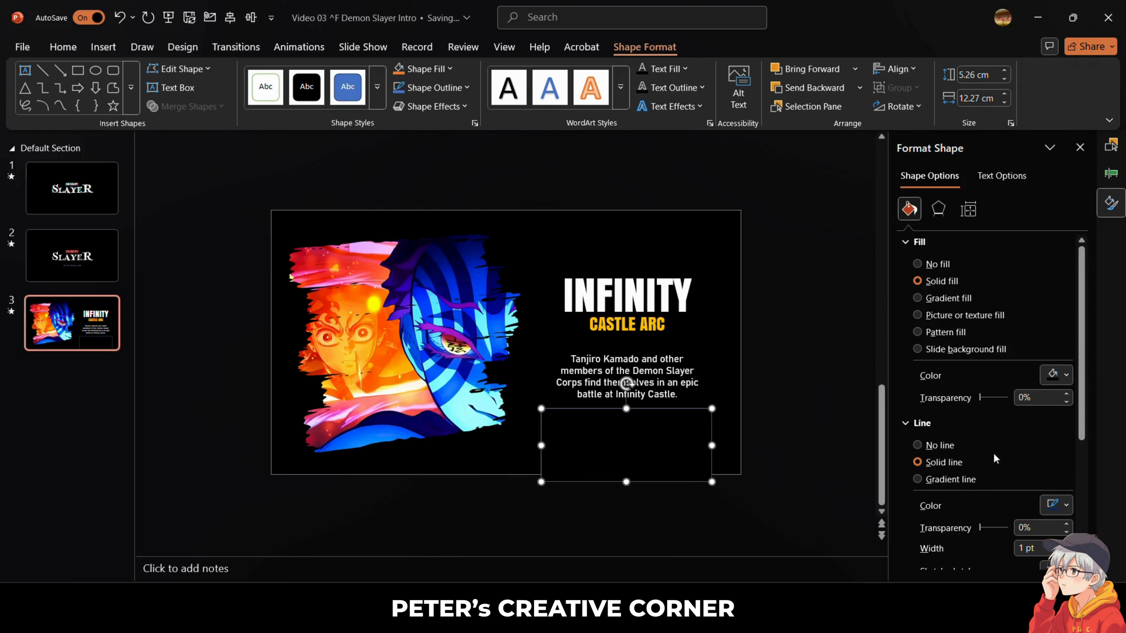
left_click(813, 429)
Check the slide's object stacking order and preview its complete animation sequence.
left_click(1112, 150)
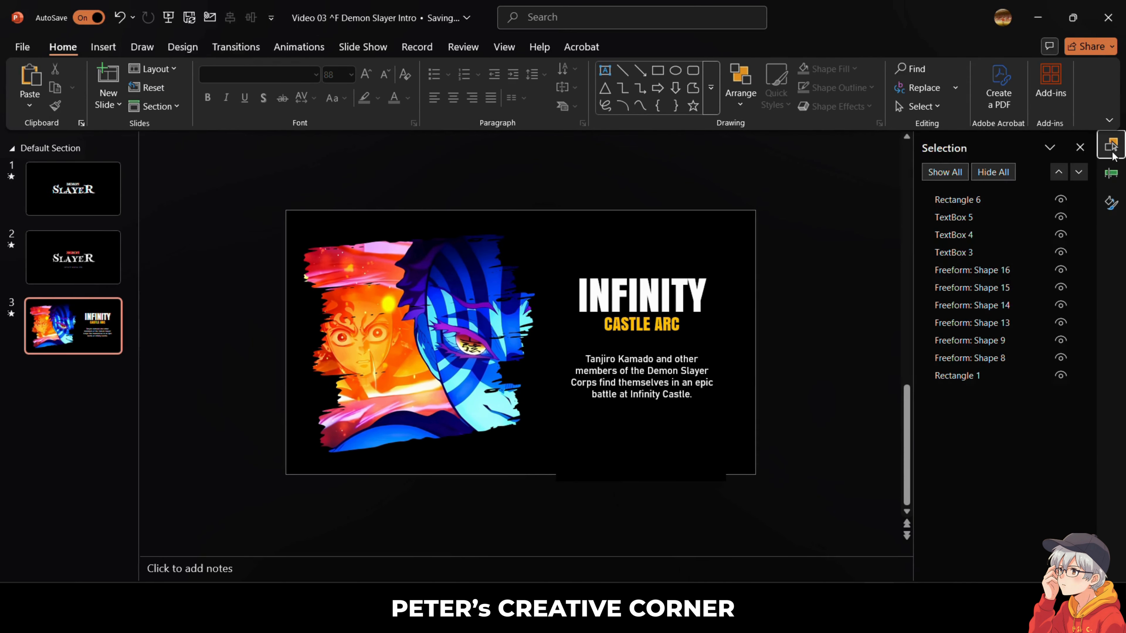
left_click(1111, 173)
left_click(962, 172)
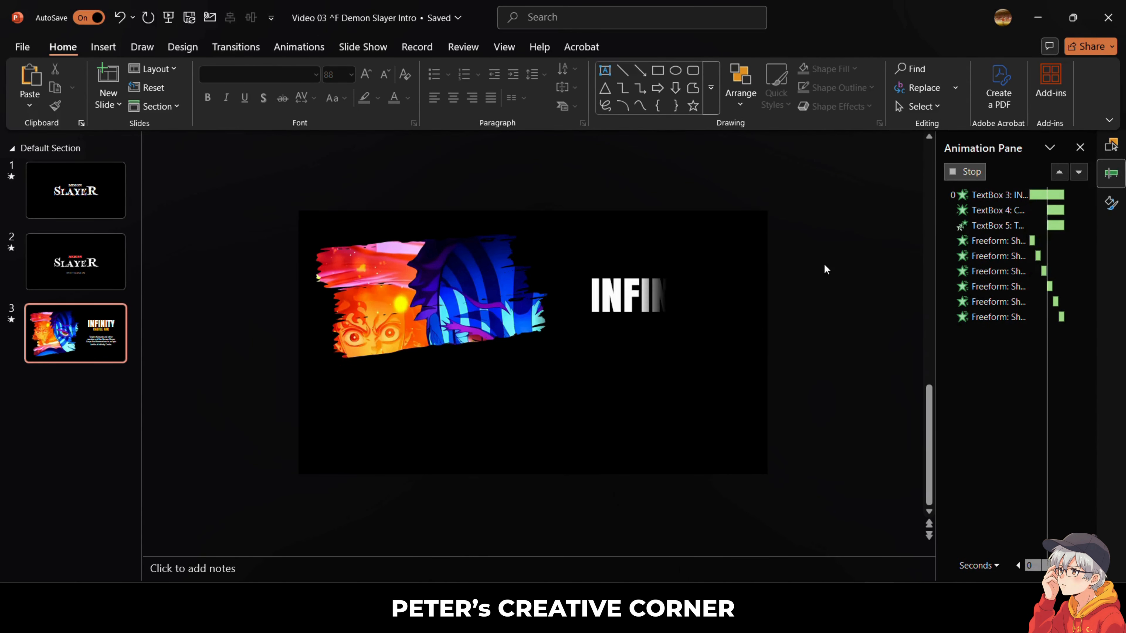